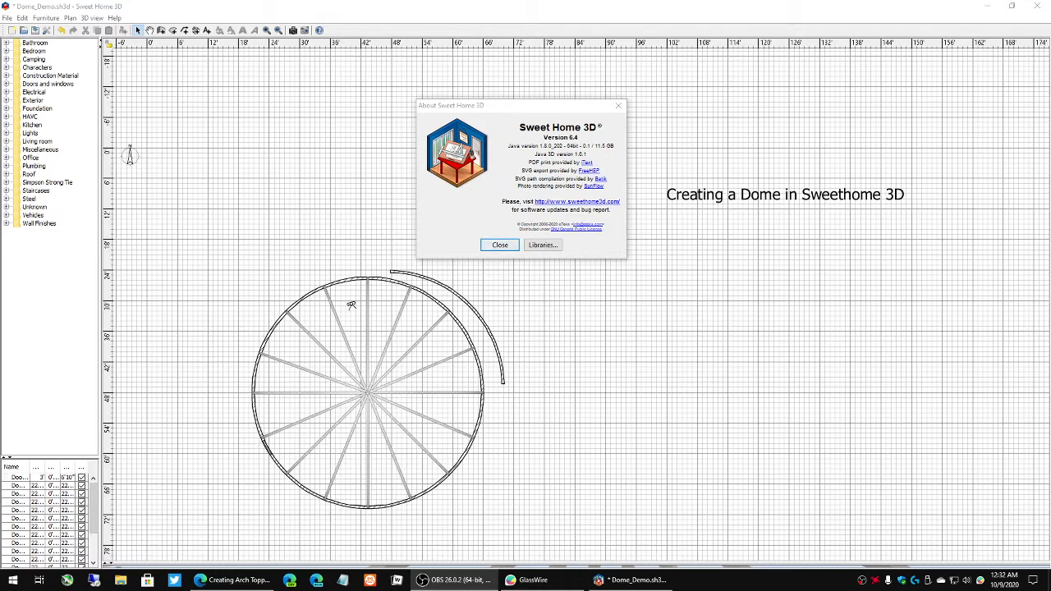
Step: View the program's version information and close it
click(619, 108)
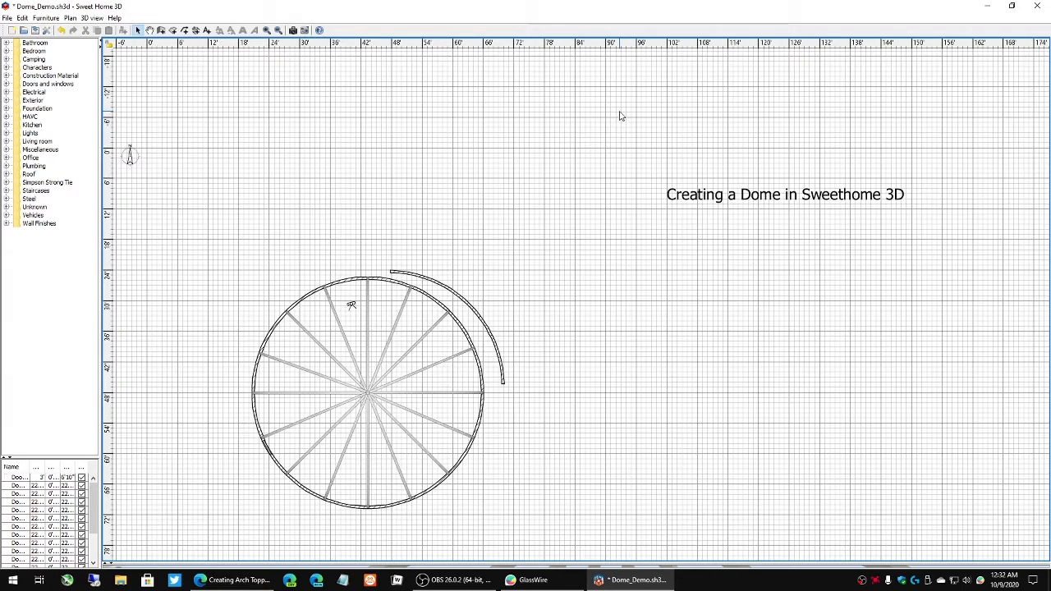
click(116, 18)
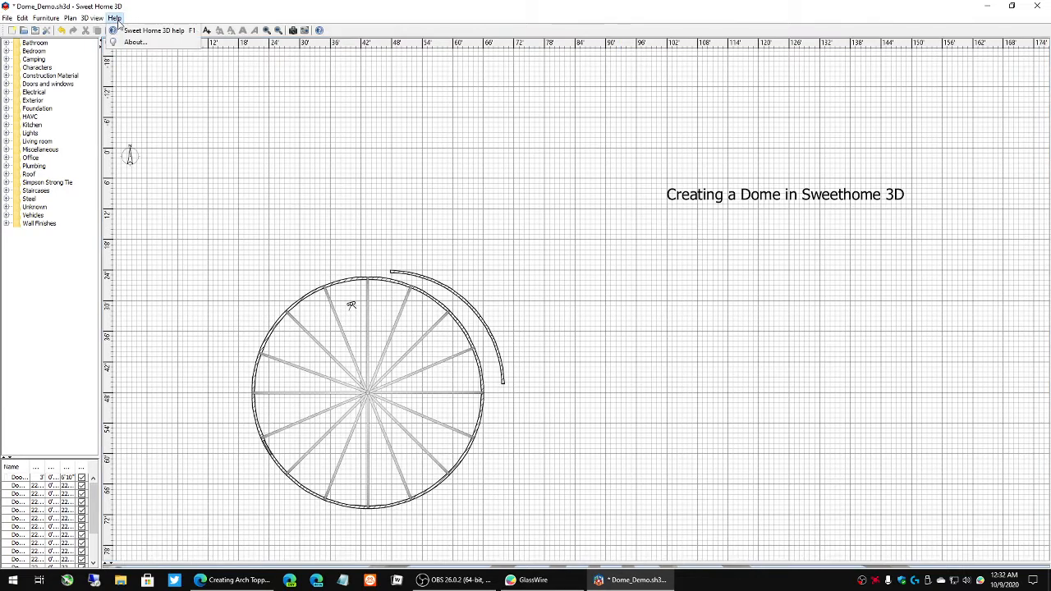
click(138, 44)
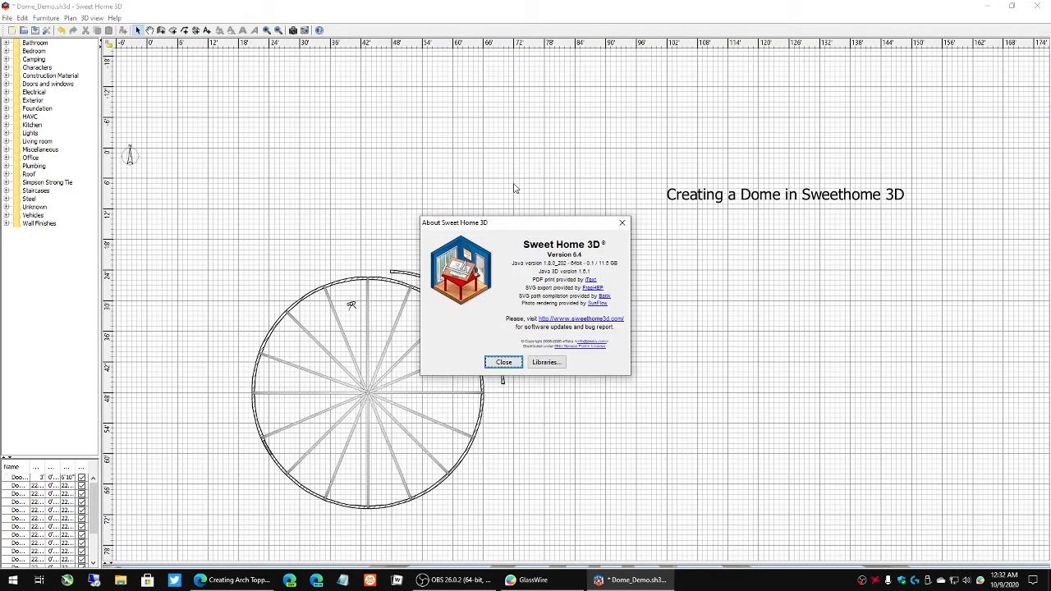
click(622, 223)
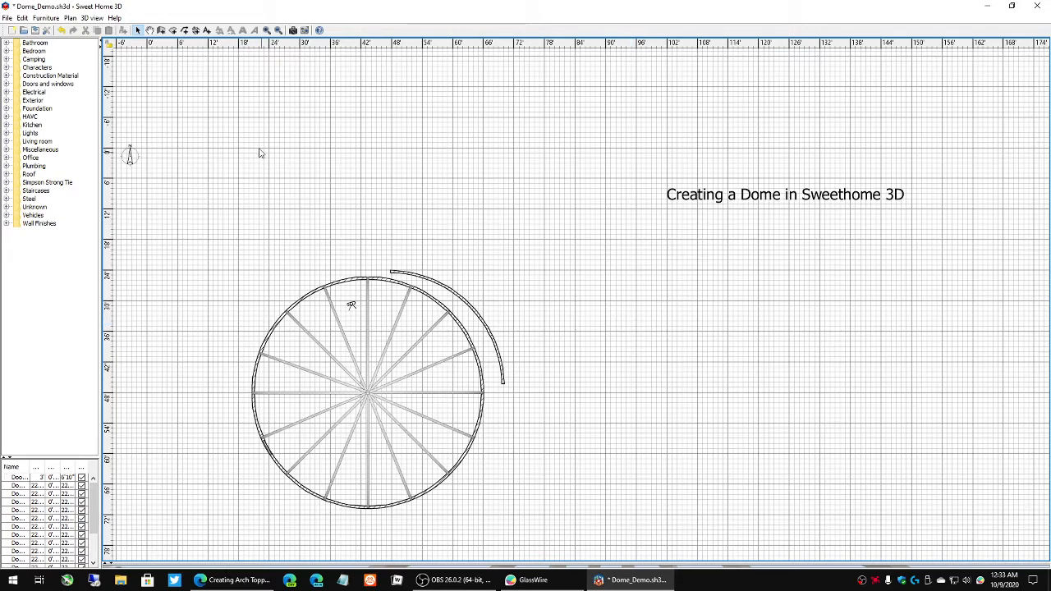
Step: Draw a horizontal dimension line about 30 ft wide beside the existing dome plan, offset about 30 ft downward with extension lines
click(195, 30)
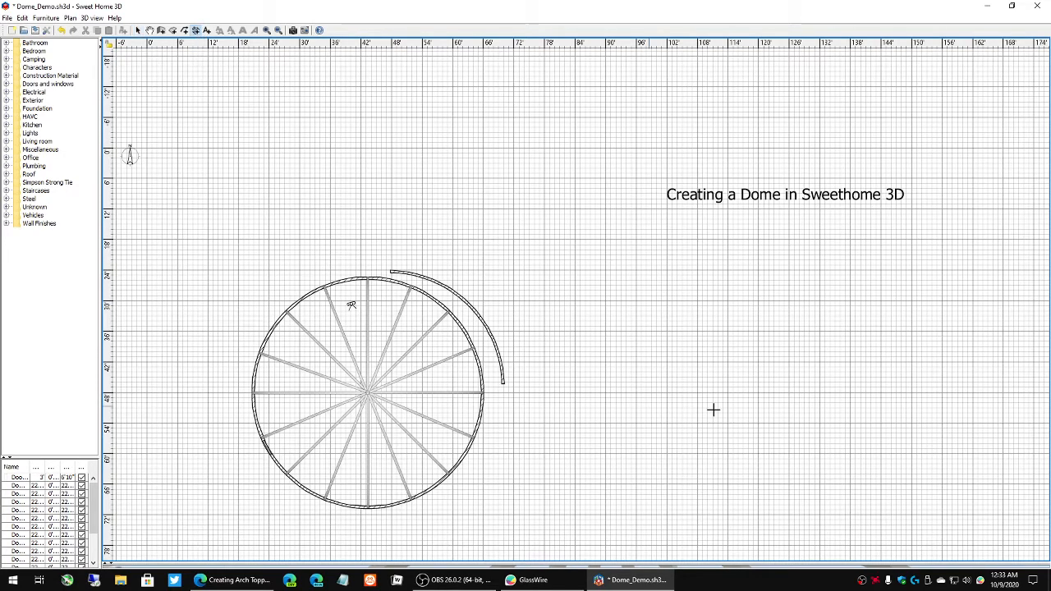
click(606, 363)
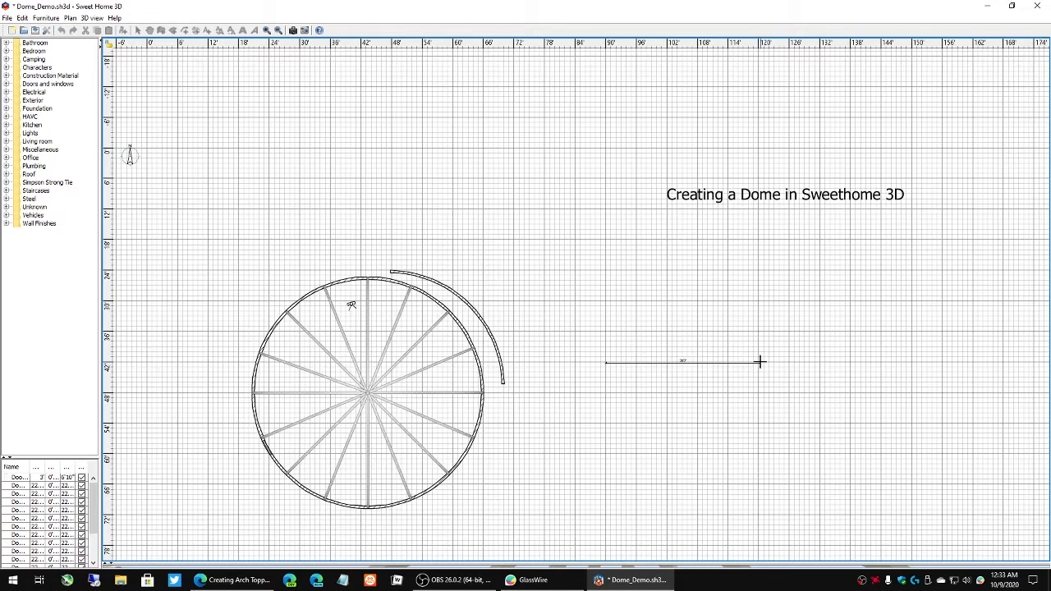
click(760, 362)
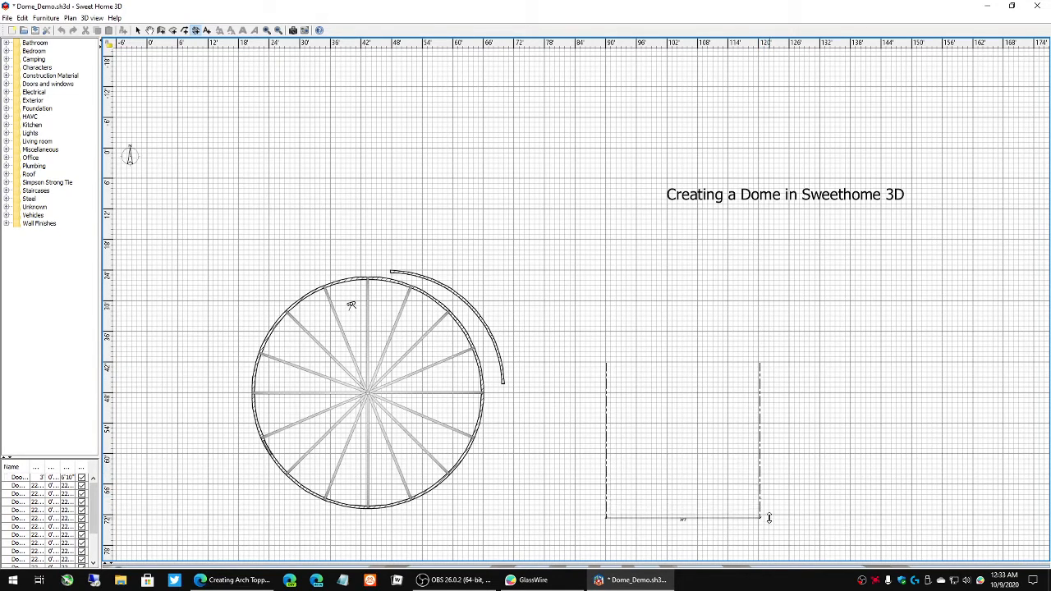
click(769, 517)
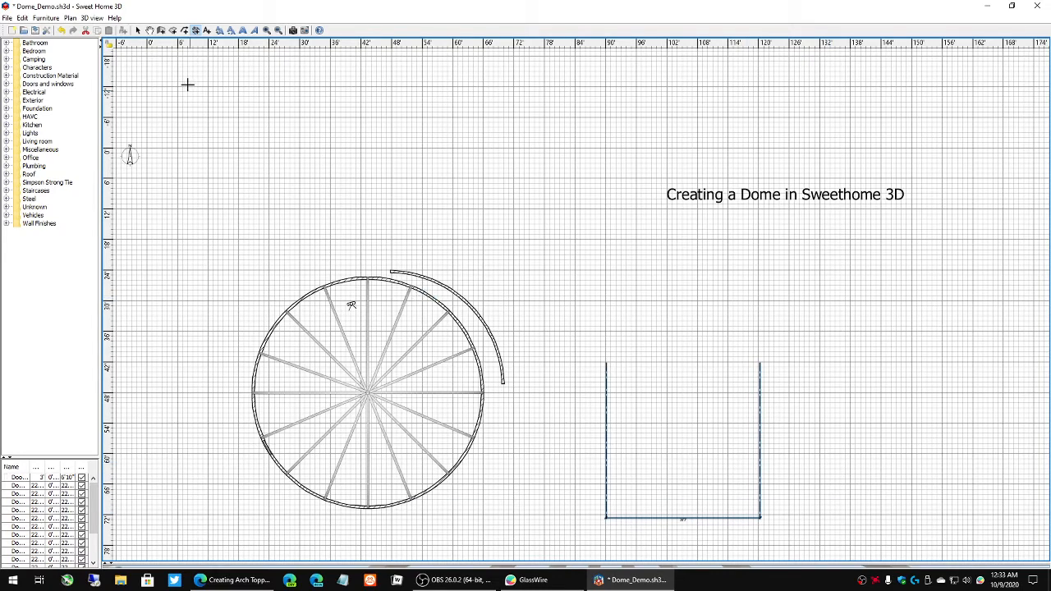
Step: Draw a horizontal wall about 21 ft long above the dimension's extension lines, starting at the 90 ft mark
click(161, 32)
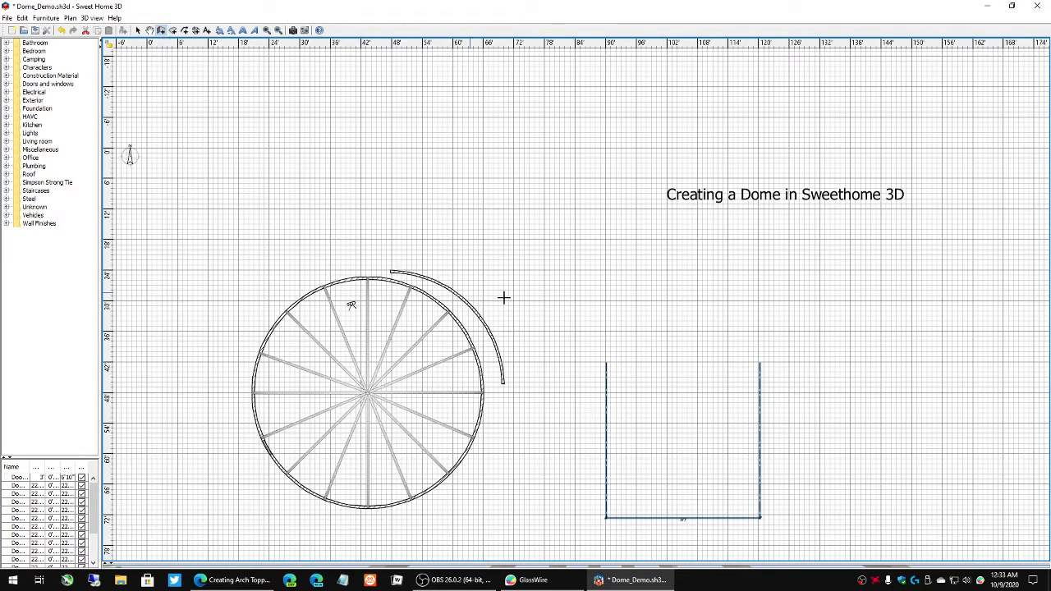
click(605, 306)
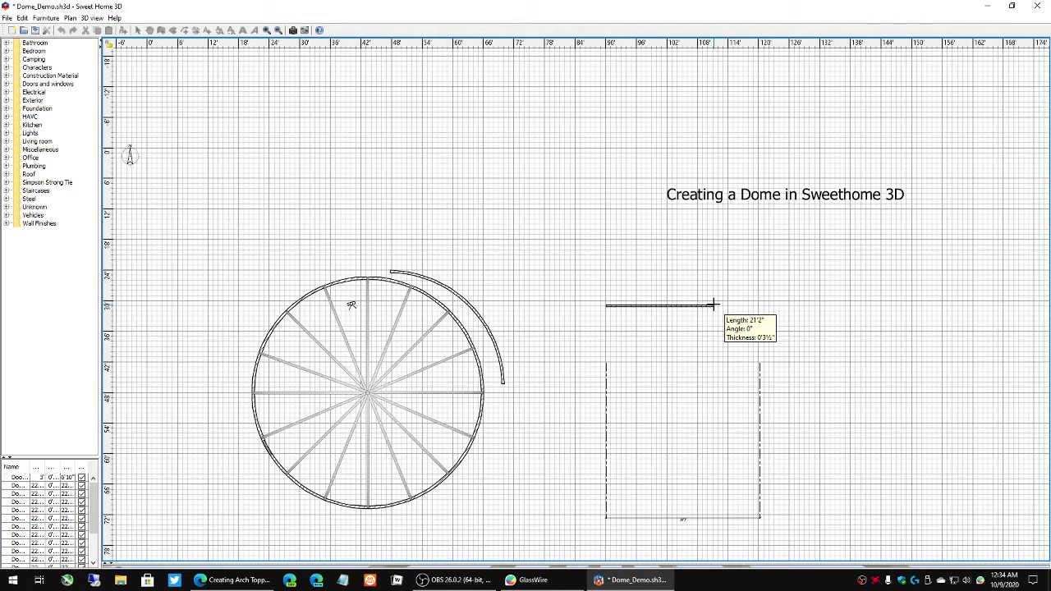
double_click(713, 305)
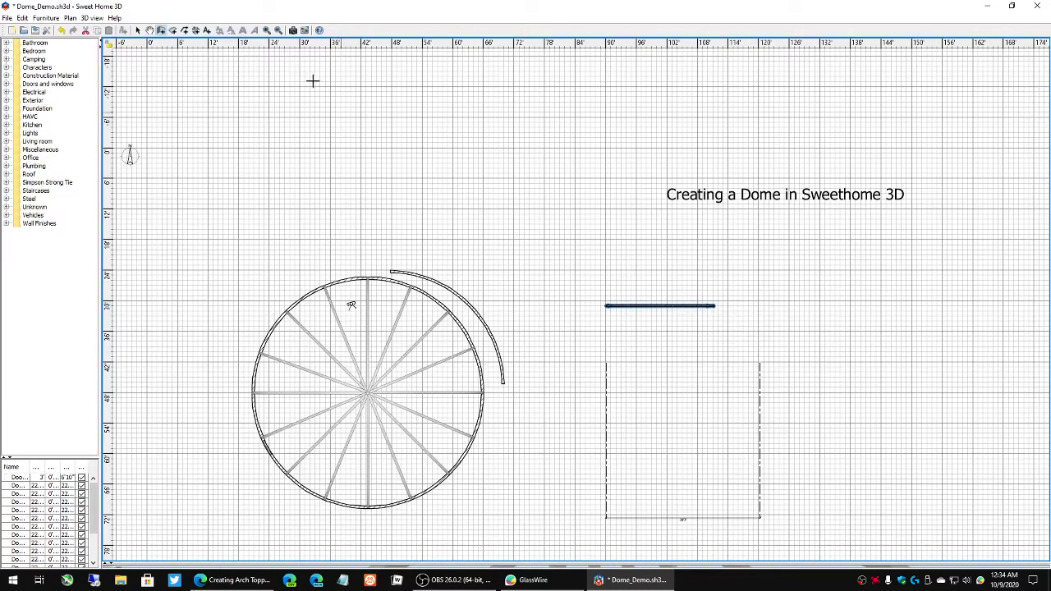
Step: Set the new wall's distance between end points to 21'
click(138, 30)
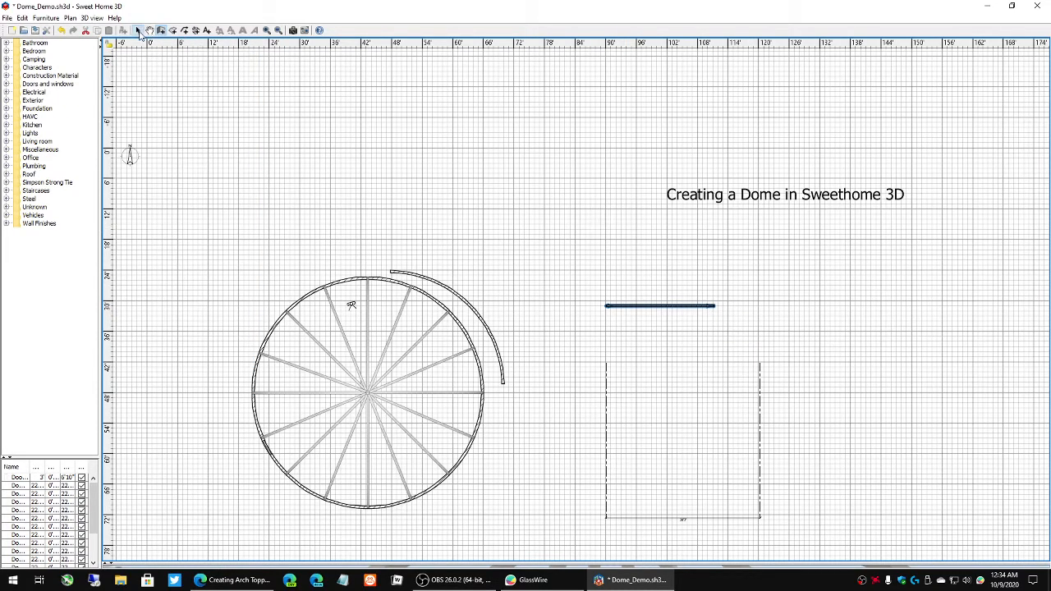
double_click(673, 305)
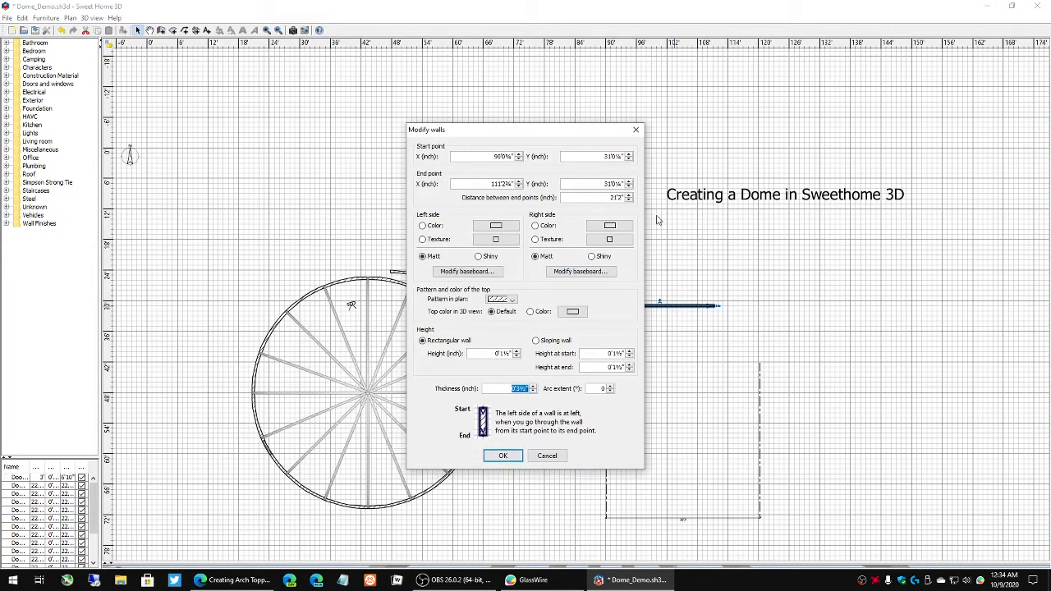
click(596, 198)
text(21)
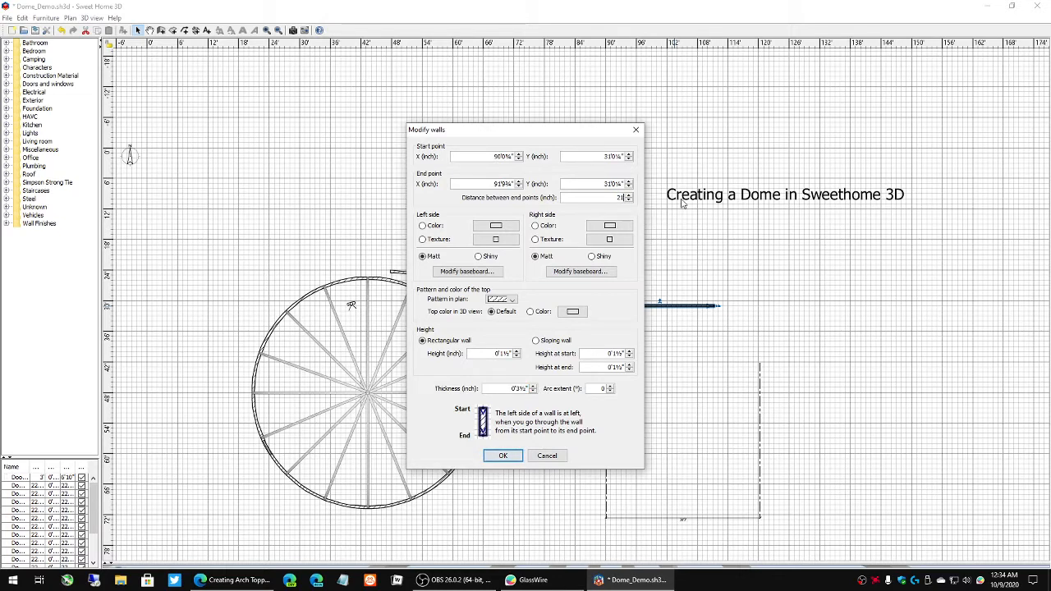
text(')
click(503, 456)
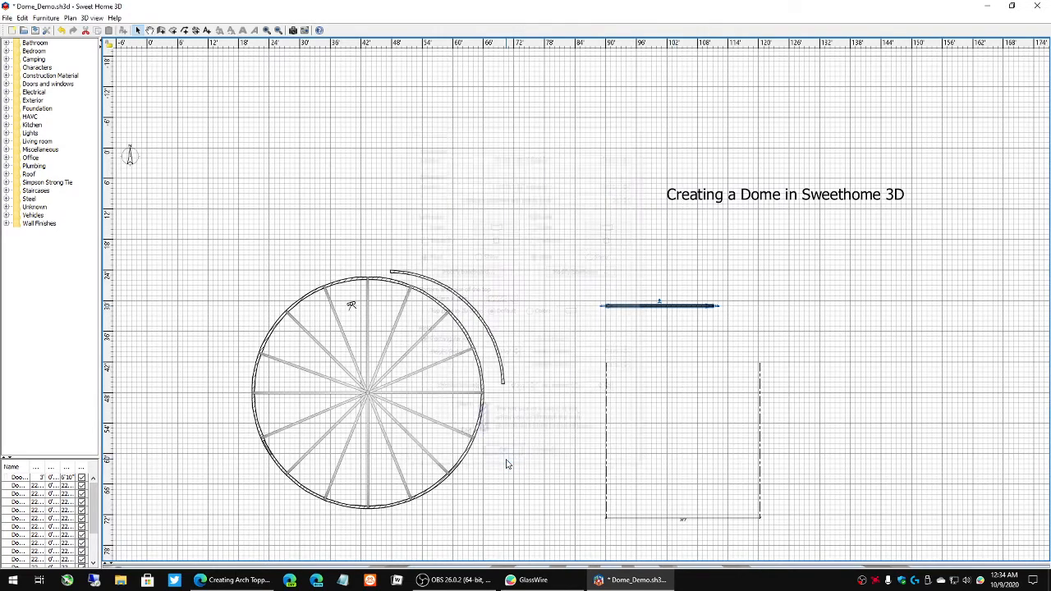
Step: Set the new wall's thickness to 5½ inches and its height to 8 ft
double_click(683, 305)
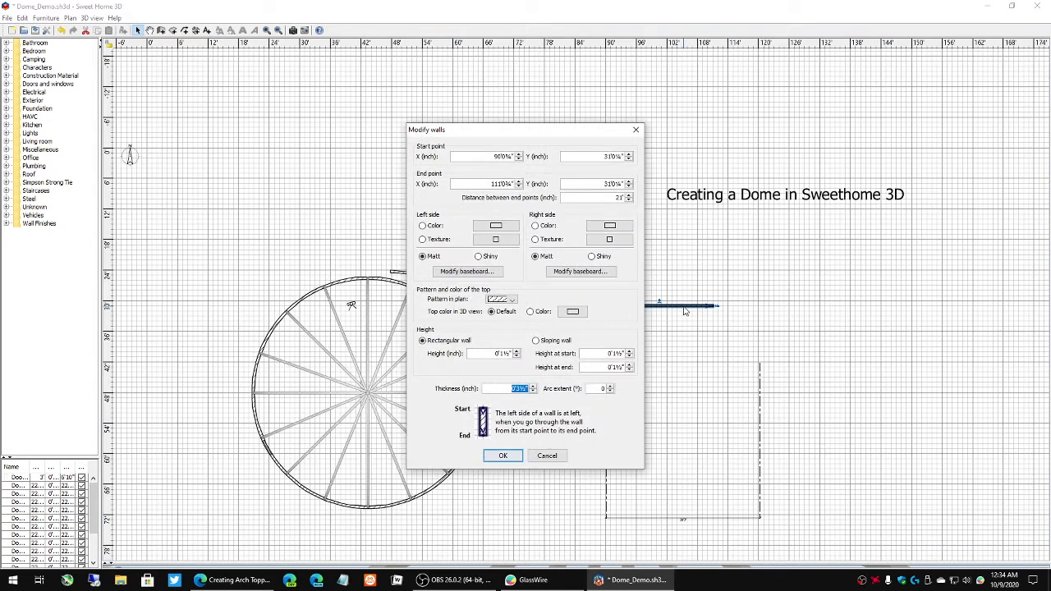
click(523, 389)
key(ctrl+a)
text(5.5)
click(503, 353)
text(8)
click(503, 455)
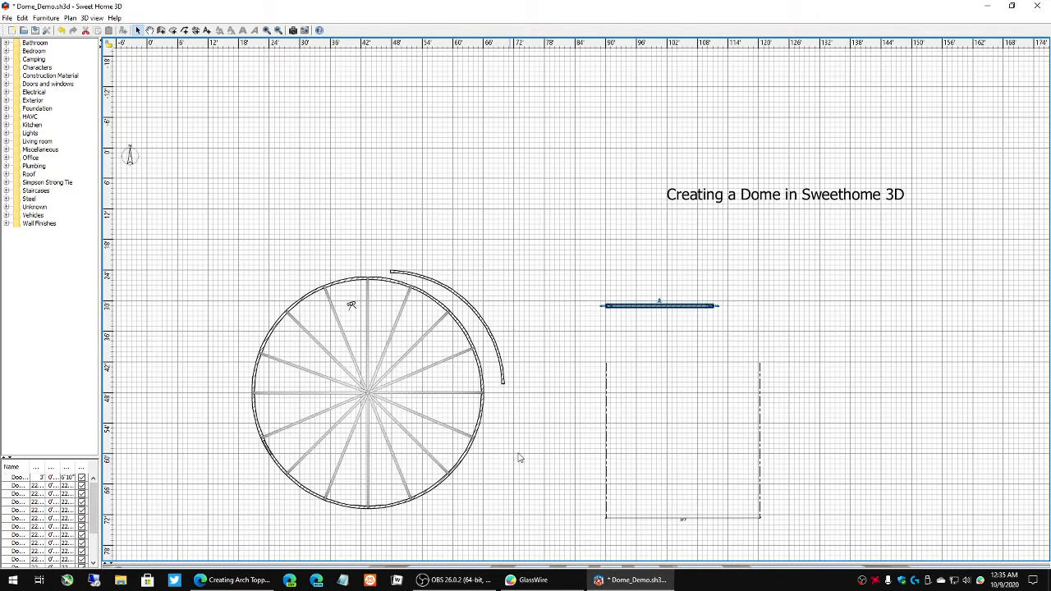
Step: Bend the new wall into a half circle with an arc extent of 180°
double_click(650, 310)
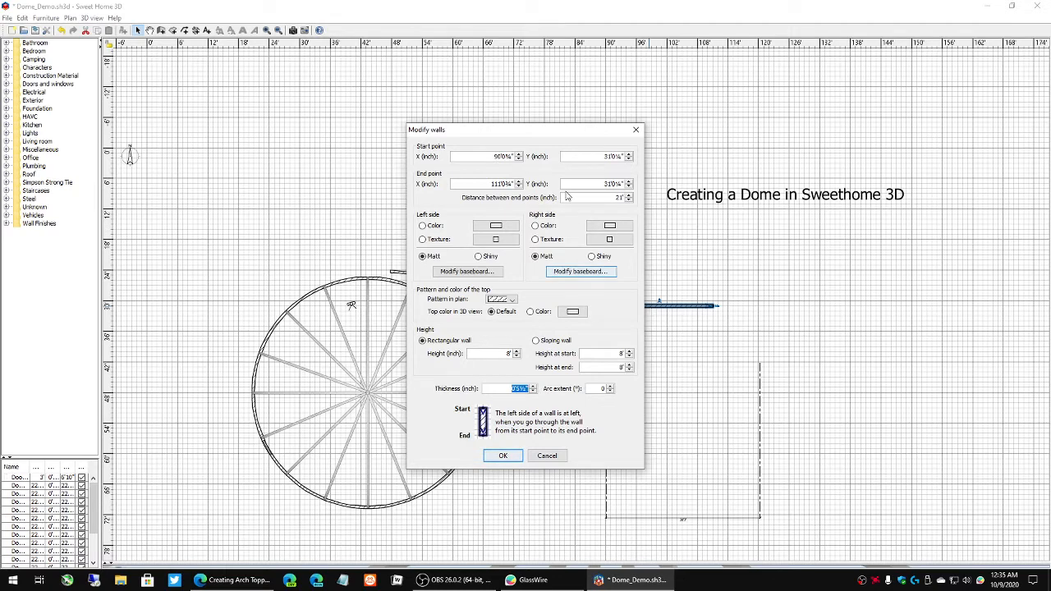
drag(561, 138, 487, 134)
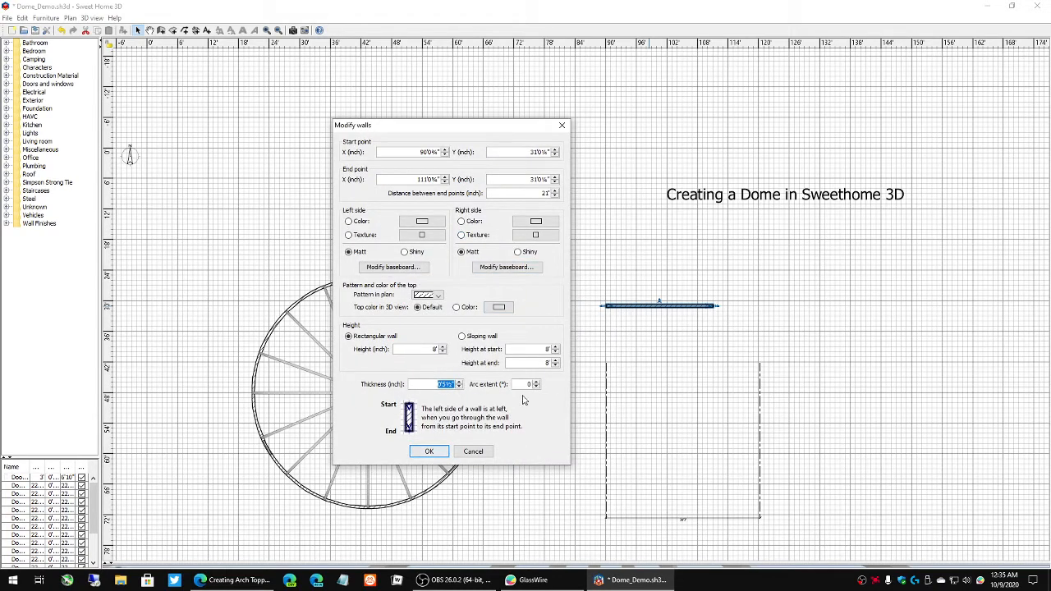
click(523, 384)
text(180)
click(430, 452)
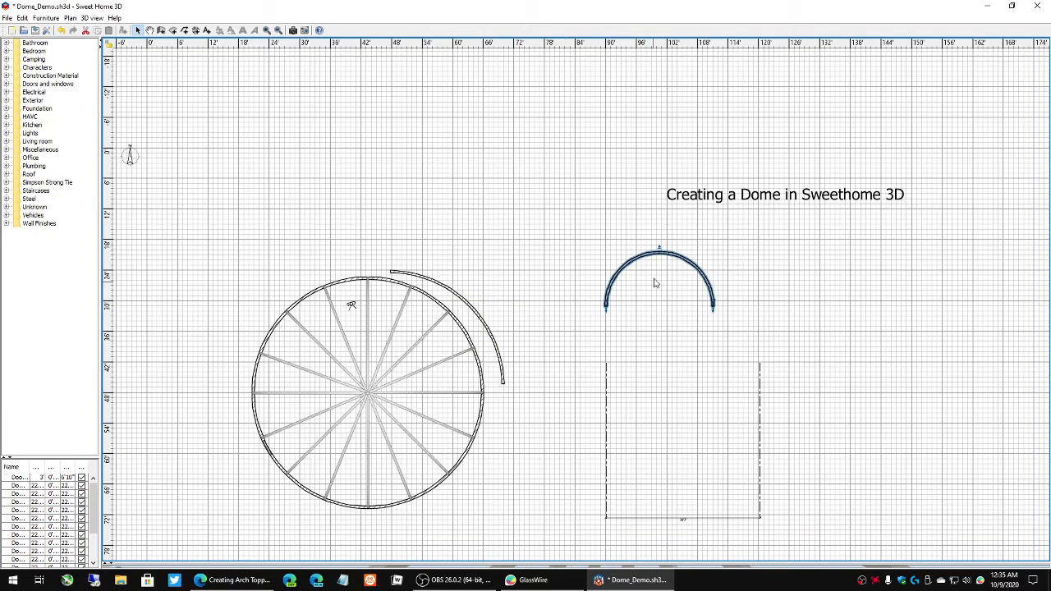
Step: Move the arc wall down onto the dimension's extension lines and stretch its end point until it spans about 29'5"
drag(651, 253, 653, 321)
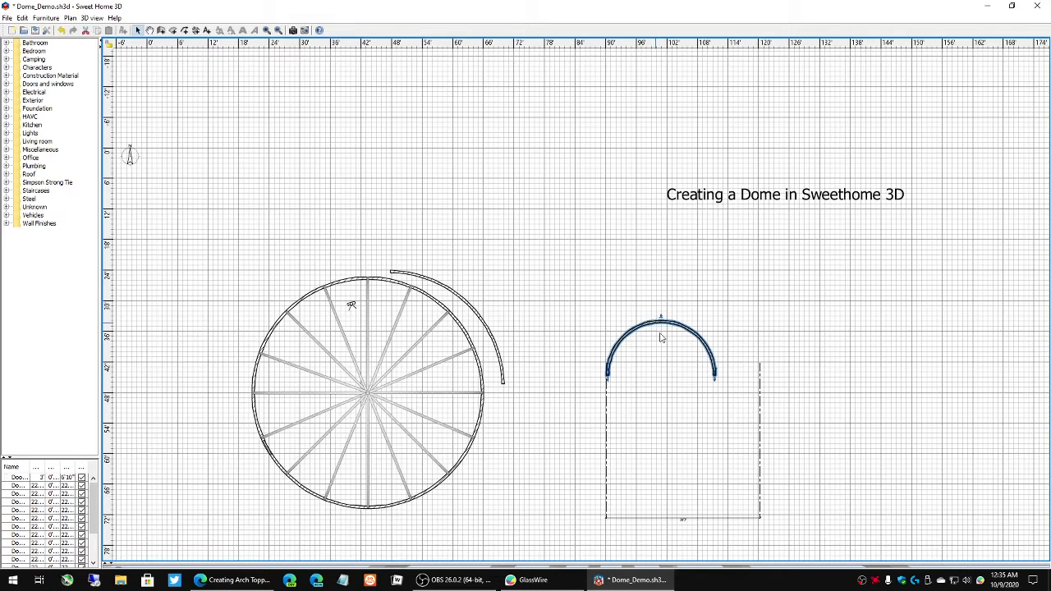
drag(714, 374, 758, 375)
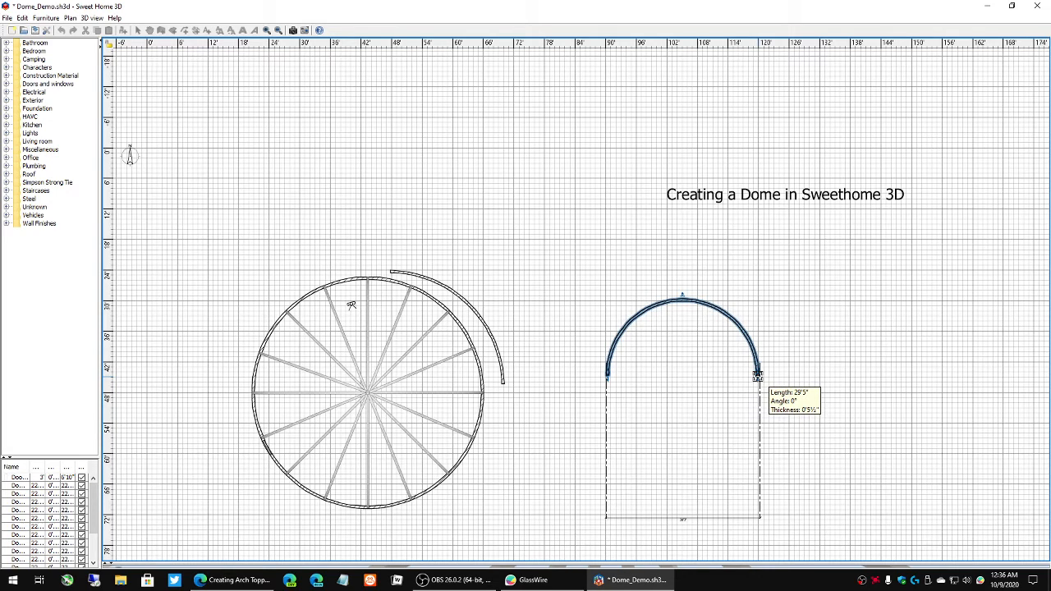
drag(757, 375, 757, 376)
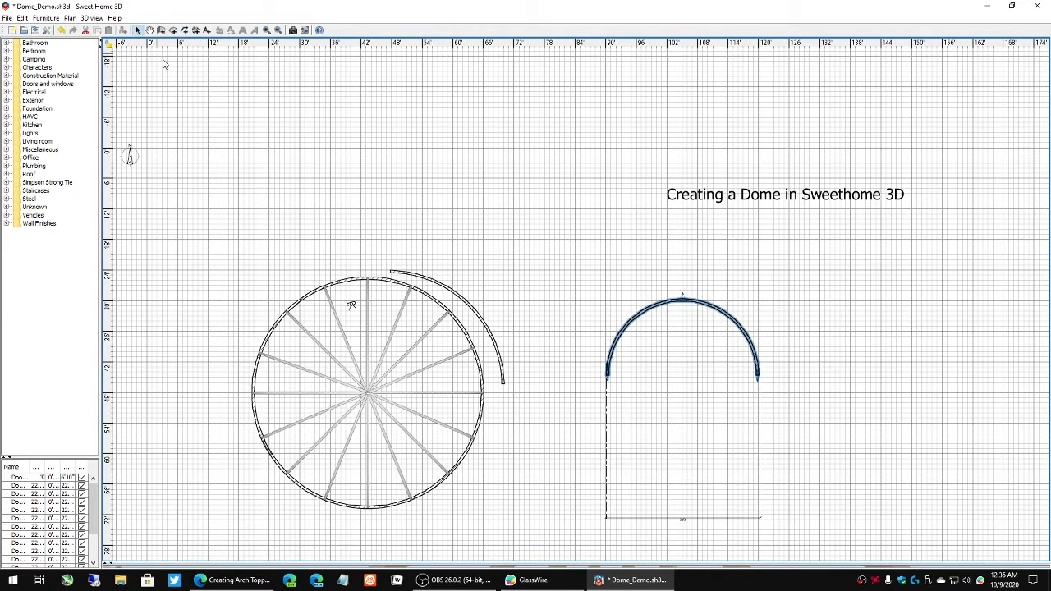
Step: Set the arc wall's distance between end points to 30' and shift it slightly towards the first extension line
double_click(716, 313)
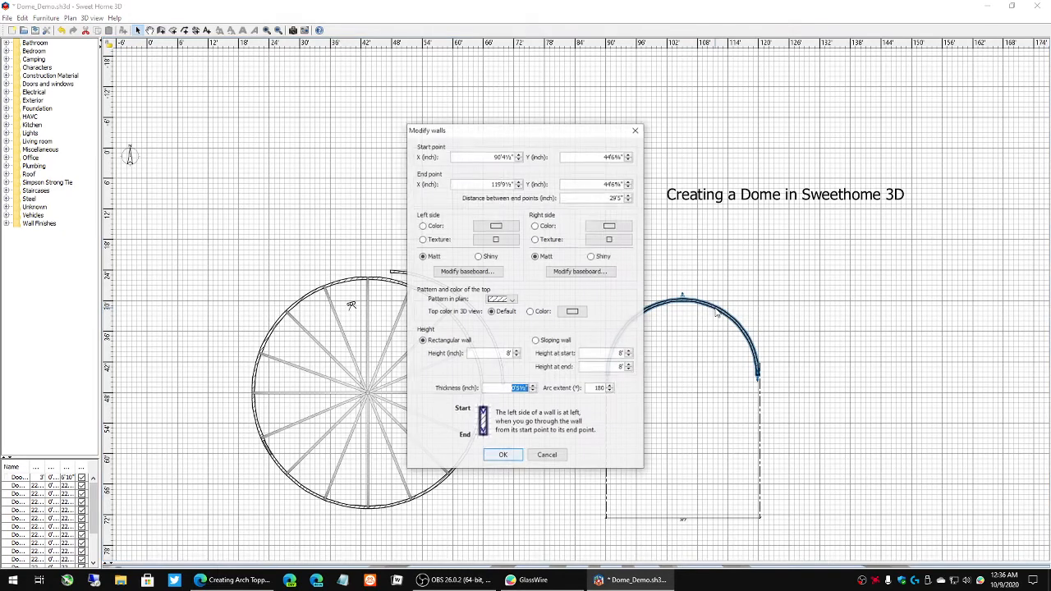
double_click(614, 198)
text(30)
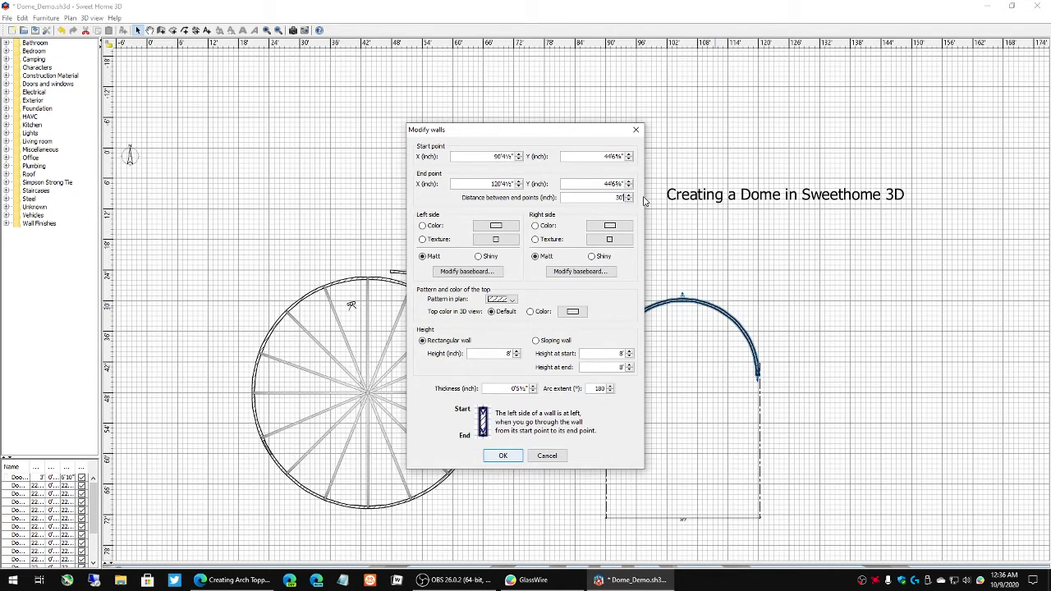
click(503, 456)
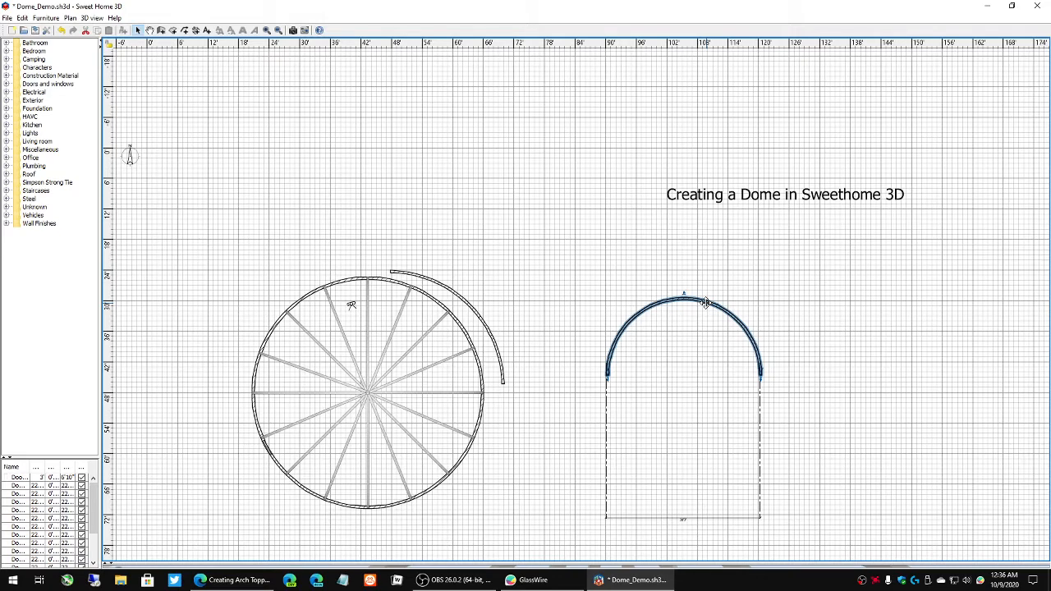
drag(705, 303, 704, 303)
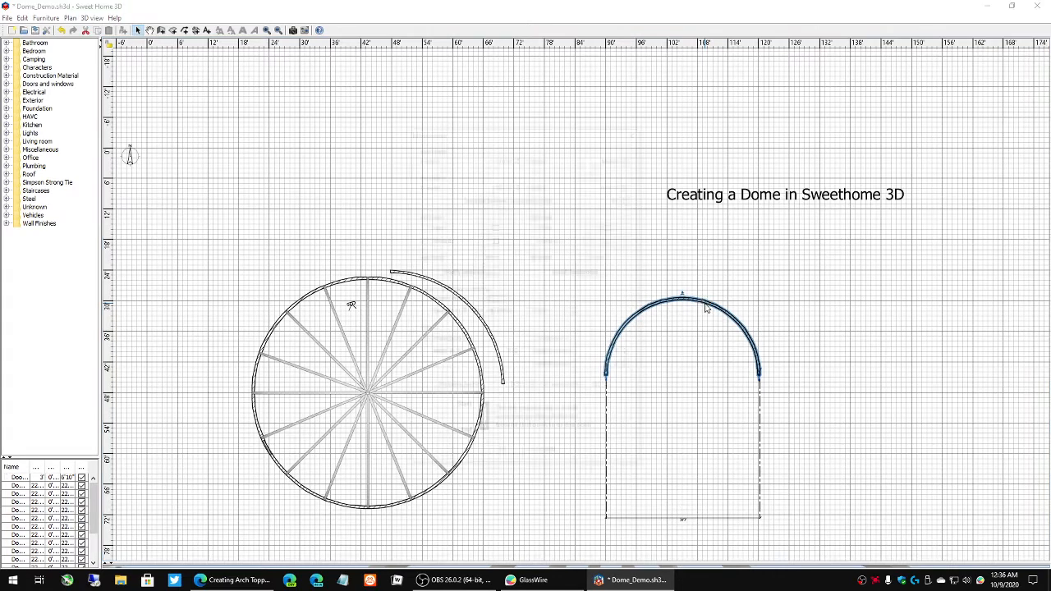
Step: Set the arc wall's distance between end points to 29'8" and centre it between the dimension's extension lines
double_click(706, 304)
click(618, 199)
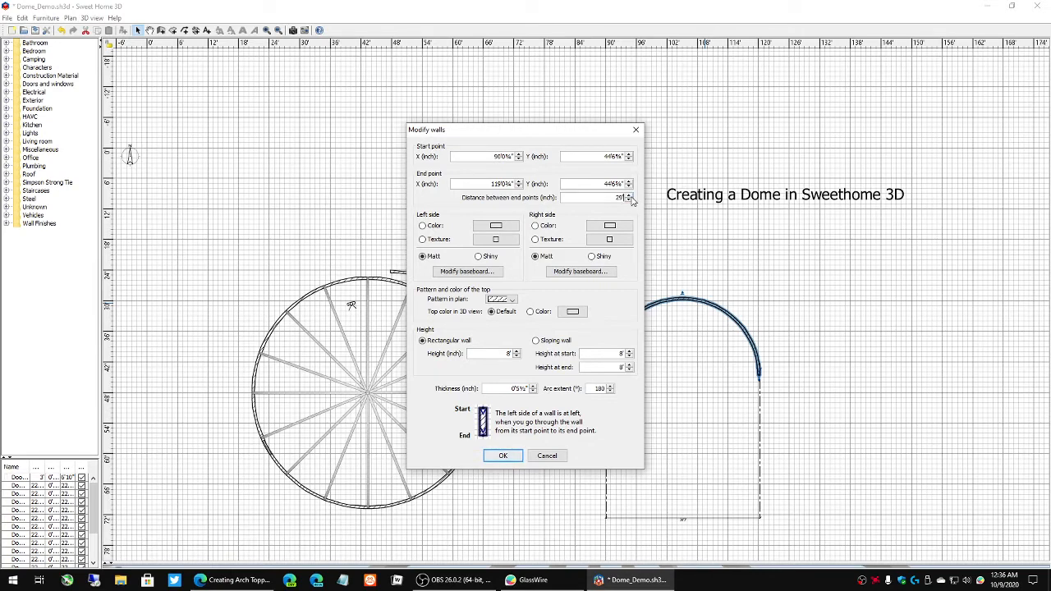
click(630, 200)
click(629, 199)
click(630, 199)
click(630, 199)
click(630, 198)
click(630, 198)
click(502, 456)
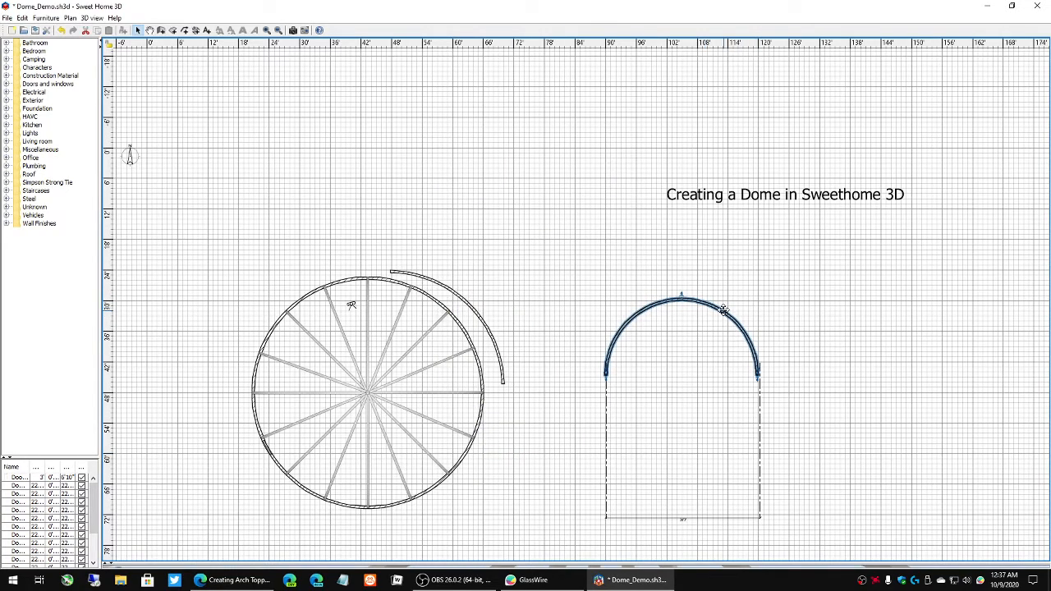
drag(723, 308, 723, 310)
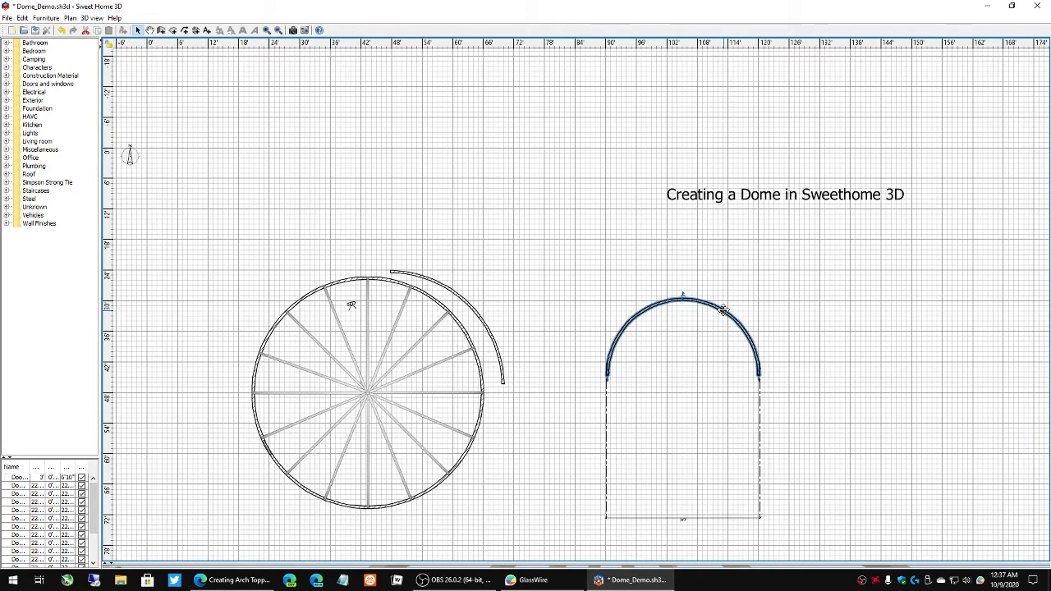
Step: Copy and paste the arc wall, and place the duplicate directly below the original between the extension lines
click(727, 283)
click(716, 306)
right_click(715, 306)
click(746, 272)
right_click(760, 271)
click(803, 274)
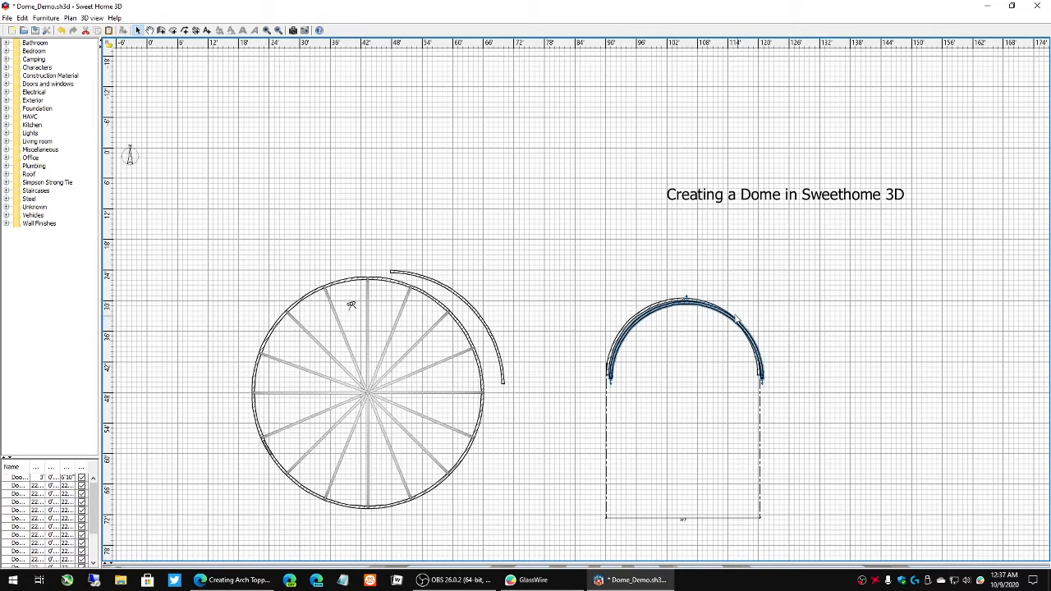
drag(687, 301, 687, 342)
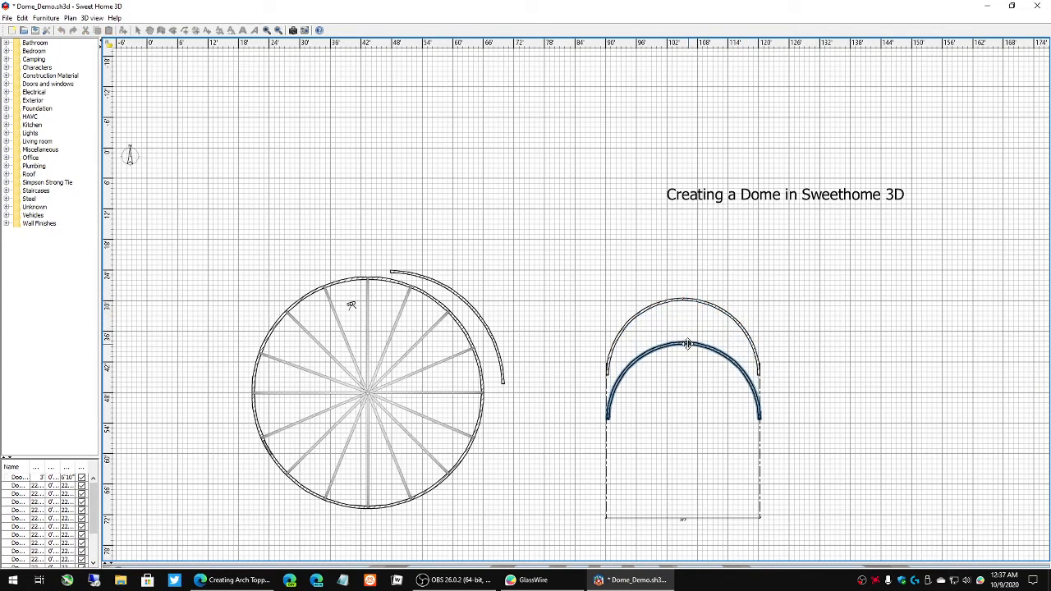
Step: Flip the duplicated arc wall to curve downward by making its 180° arc extent negative
double_click(688, 346)
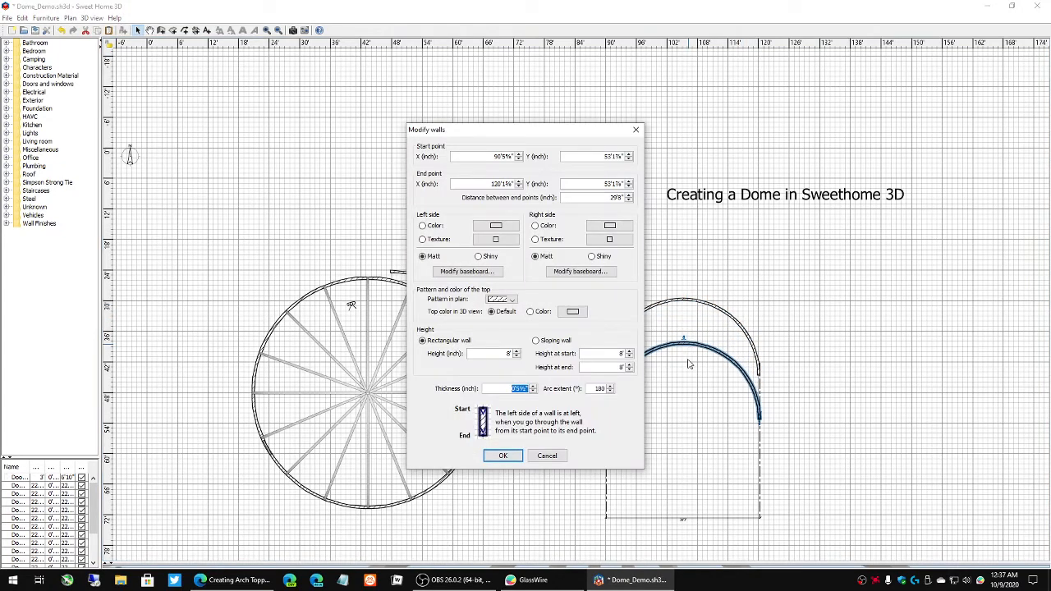
click(598, 389)
click(502, 457)
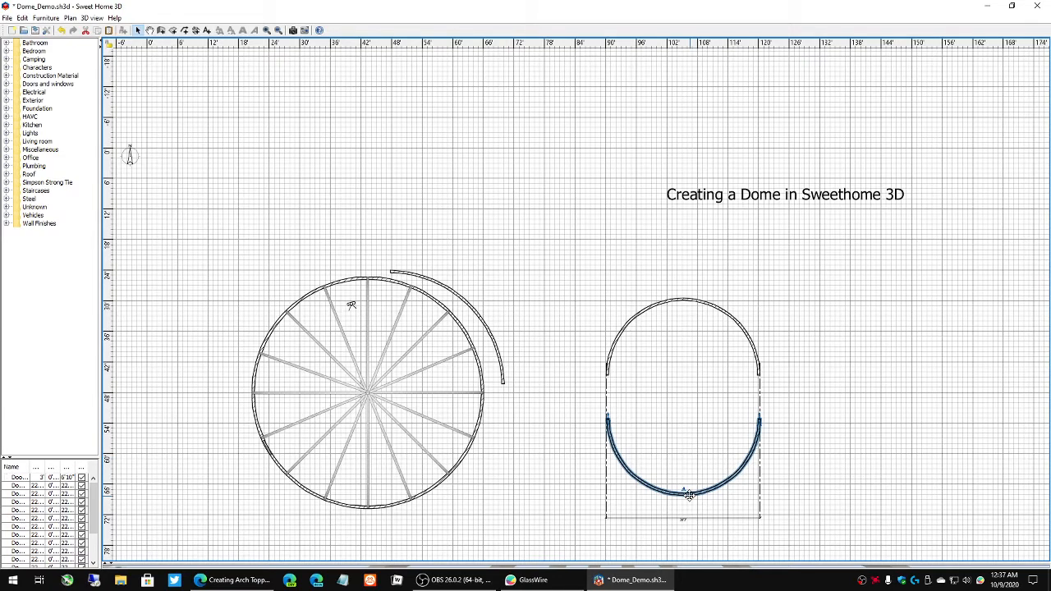
Step: Nudge the lower arc wall upward until its ends meet the upper arc, closing the circle
key(Up)
key(Up)
key(Up)
key(Up)
key(Up)
key(Up)
key(Up)
key(Up)
key(Up)
key(Up)
key(Up)
key(Up)
key(Up)
key(Up)
key(Up)
key(Up)
key(Up)
key(Up)
key(Up)
key(Up)
key(Up)
key(Up)
key(Up)
key(Up)
key(Up)
key(Up)
key(Up)
key(Up)
key(Up)
key(Up)
key(Up)
key(Up)
key(Up)
key(Up)
key(Up)
key(Up)
key(Up)
key(Up)
key(Up)
key(Up)
key(Up)
key(Up)
key(Up)
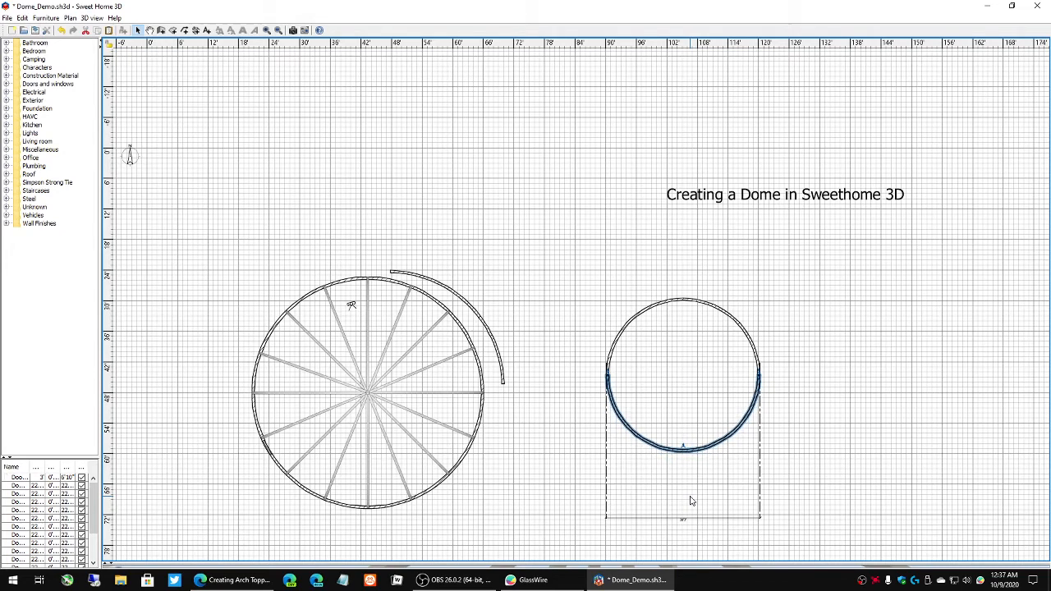
Step: Join the lower arc wall to the upper arc wall at their meeting ends to form one continuous circular wall
click(844, 345)
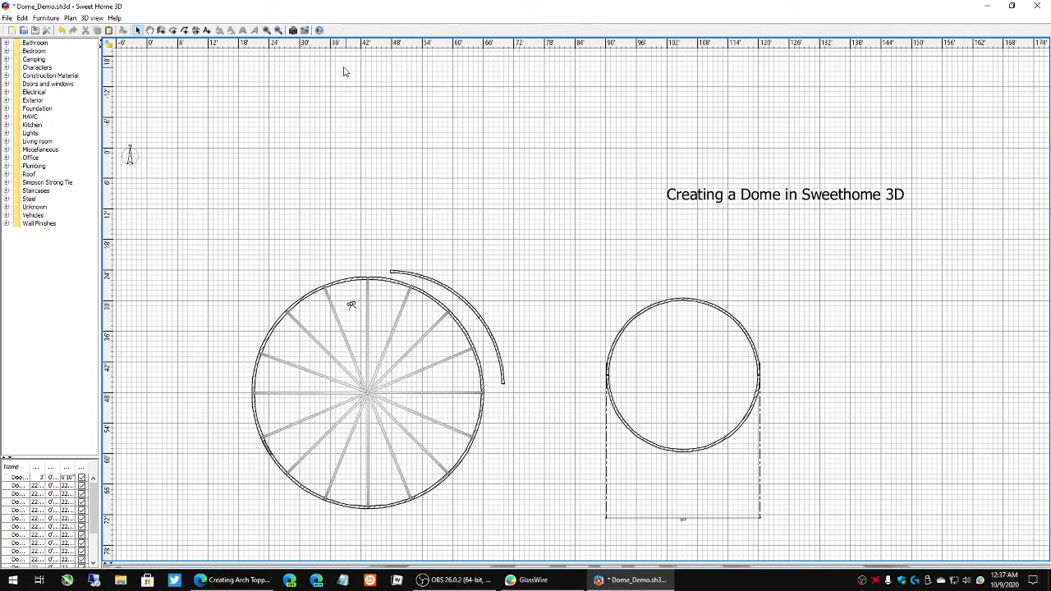
click(267, 30)
click(267, 30)
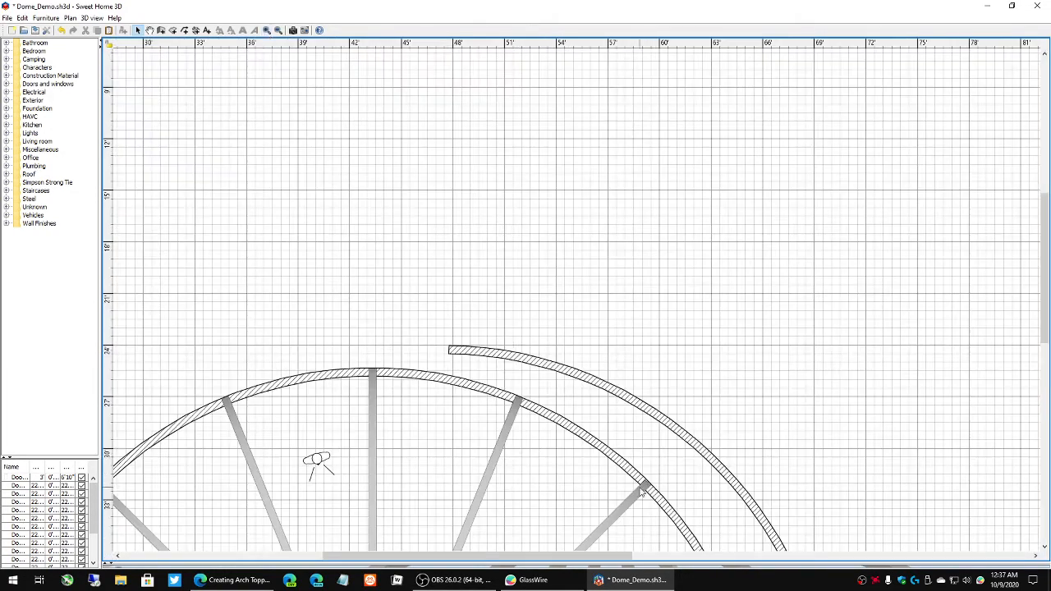
drag(583, 559, 831, 559)
scroll(820, 399, down, 5)
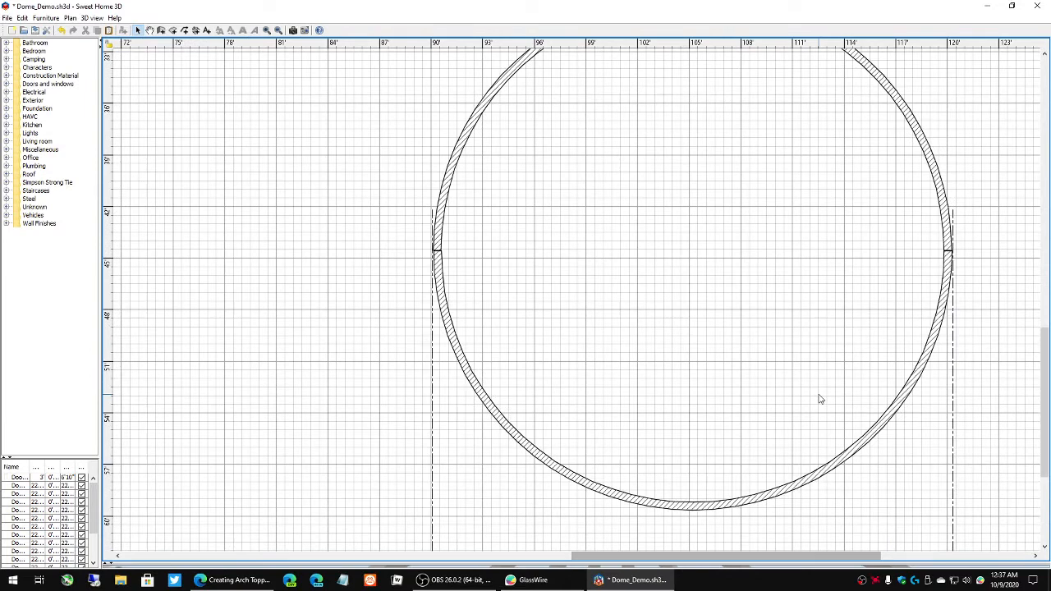
click(556, 469)
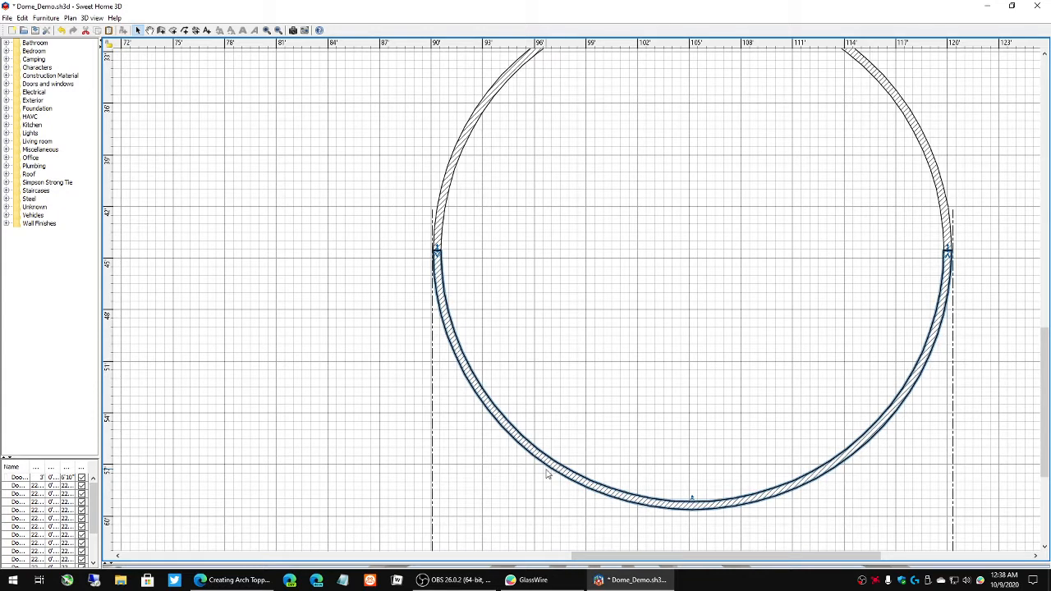
click(846, 325)
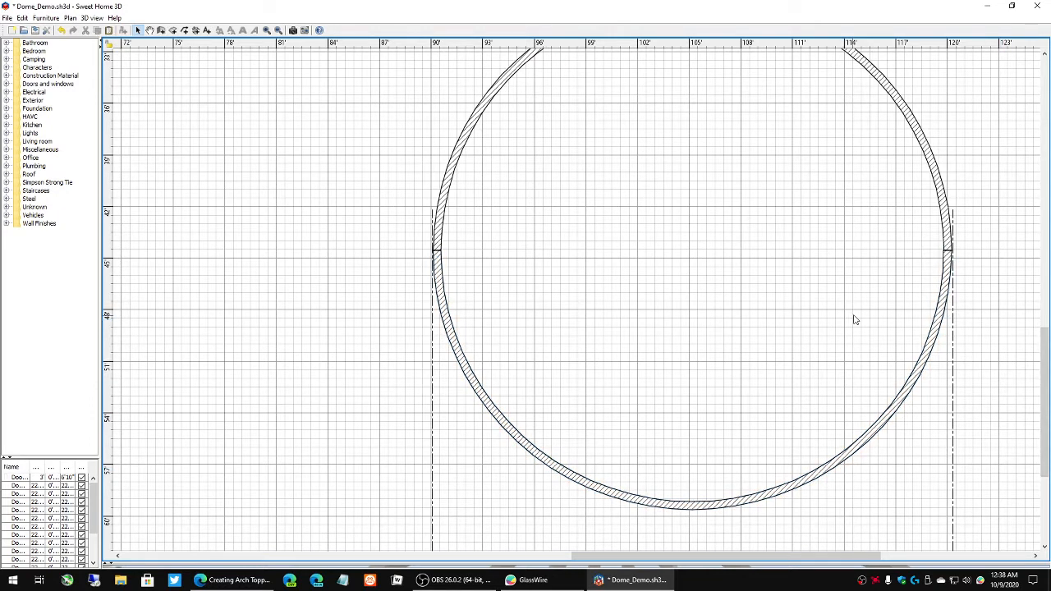
click(945, 274)
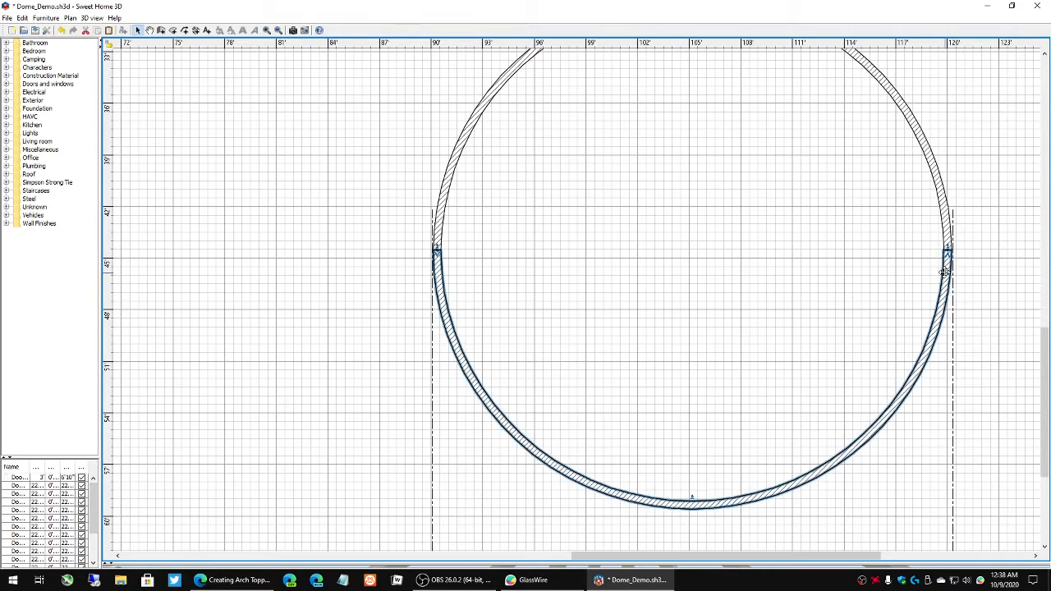
click(985, 221)
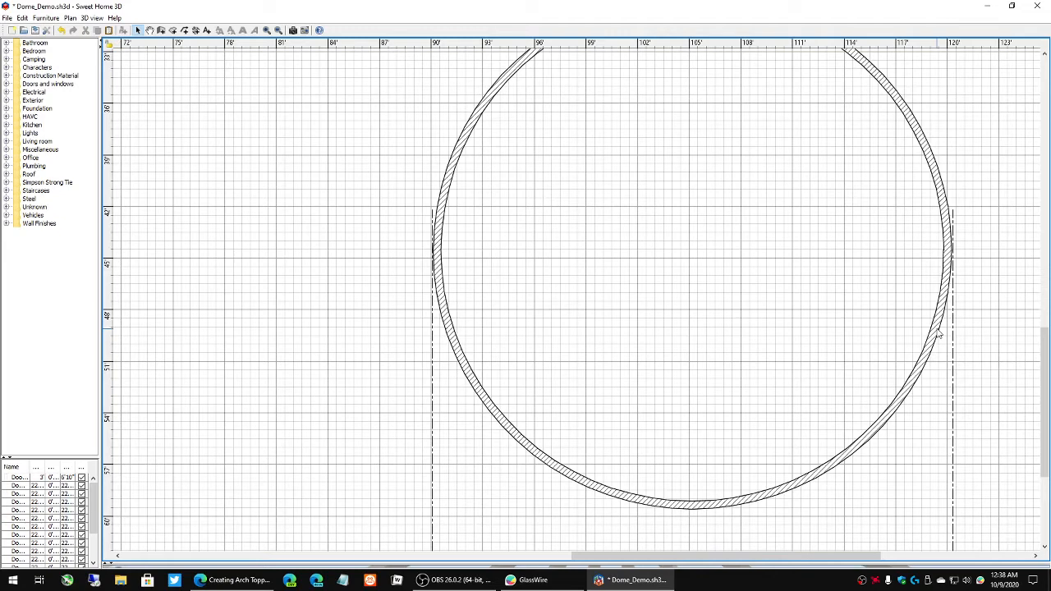
Step: Add a Door frame from the Doors and windows catalog to the circular wall and move it to the middle of the lower arc
scroll(776, 327, down, 5)
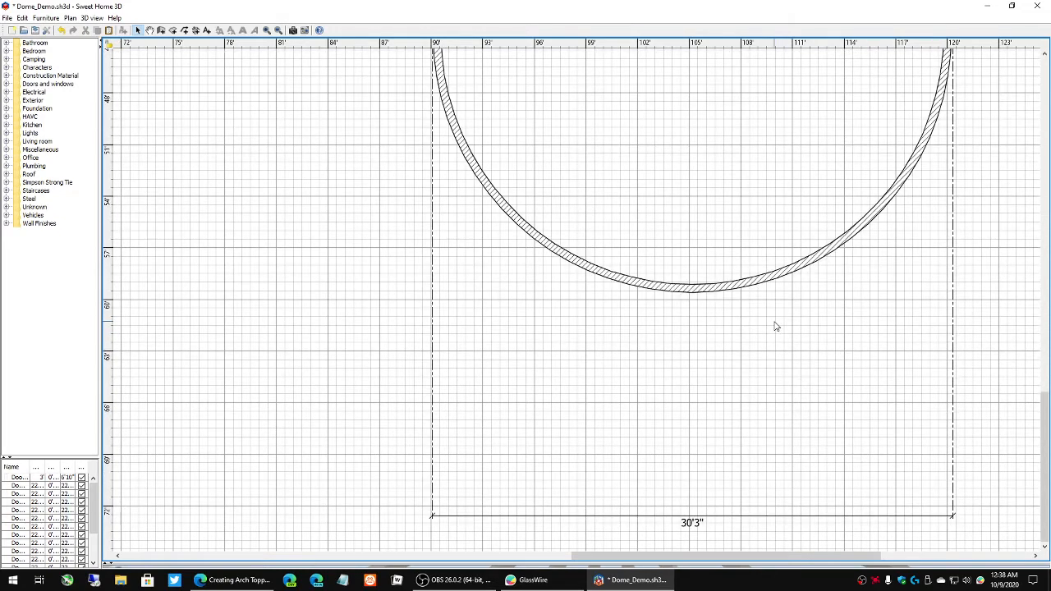
scroll(776, 327, up, 7)
scroll(776, 327, down, 3)
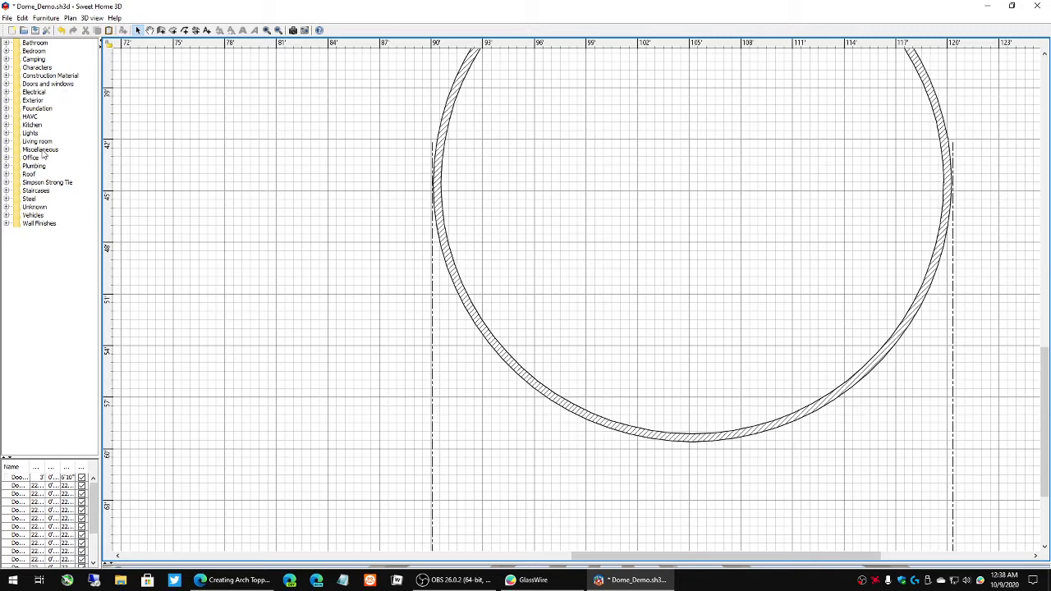
double_click(46, 83)
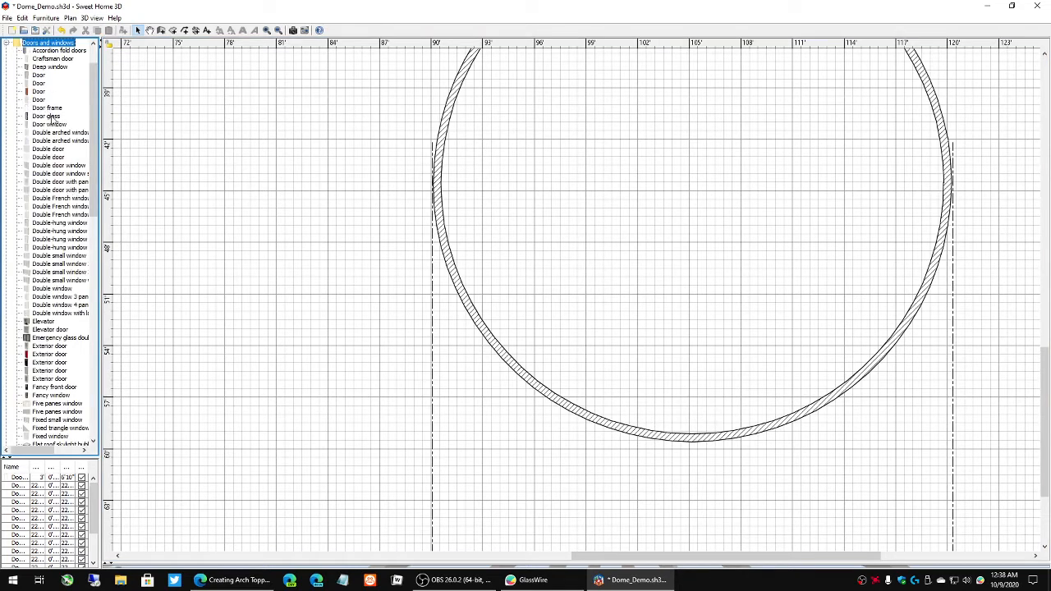
drag(47, 107, 657, 444)
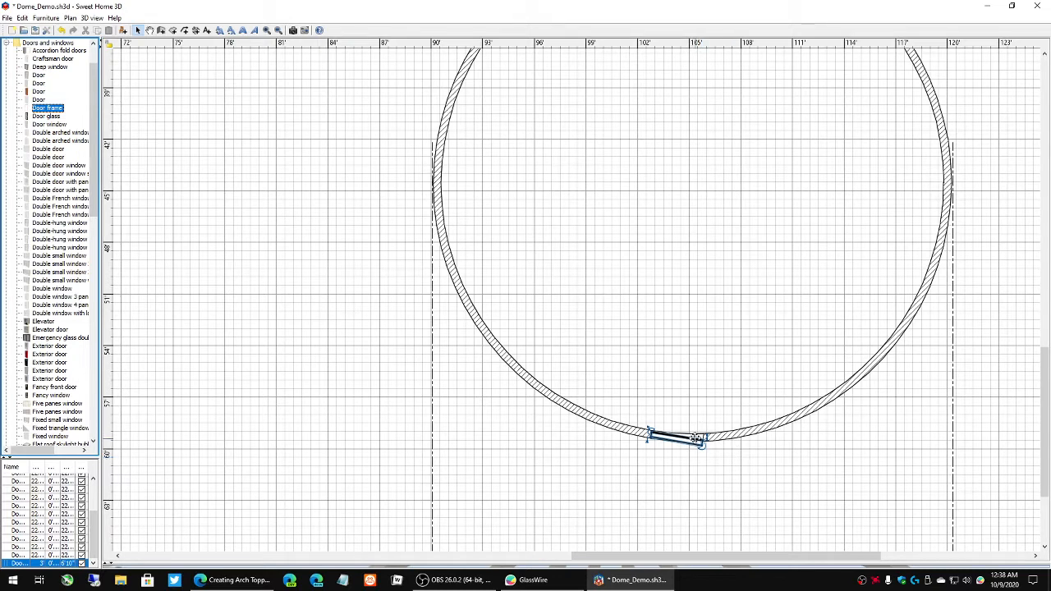
mouse_move(697, 439)
mouse_down()
mouse_move(709, 460)
mouse_move(701, 441)
mouse_up()
scroll(705, 455, up, 3)
scroll(705, 455, down, 3)
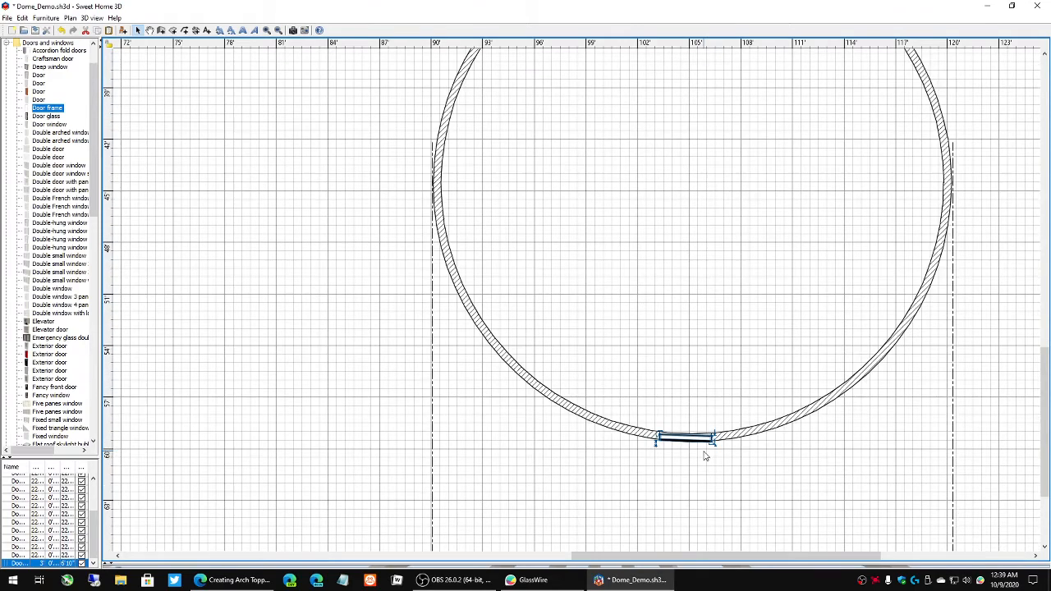
Step: Nudge the door frame slightly up and to the right to centre it within the wall's thickness and the lower arc
click(267, 30)
click(268, 31)
click(268, 31)
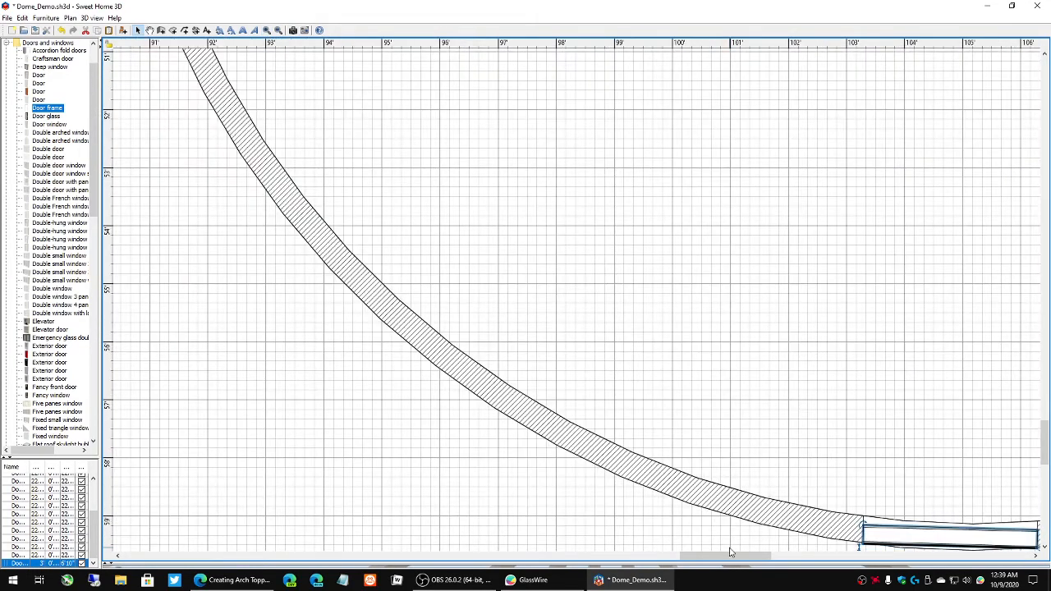
drag(732, 556, 767, 559)
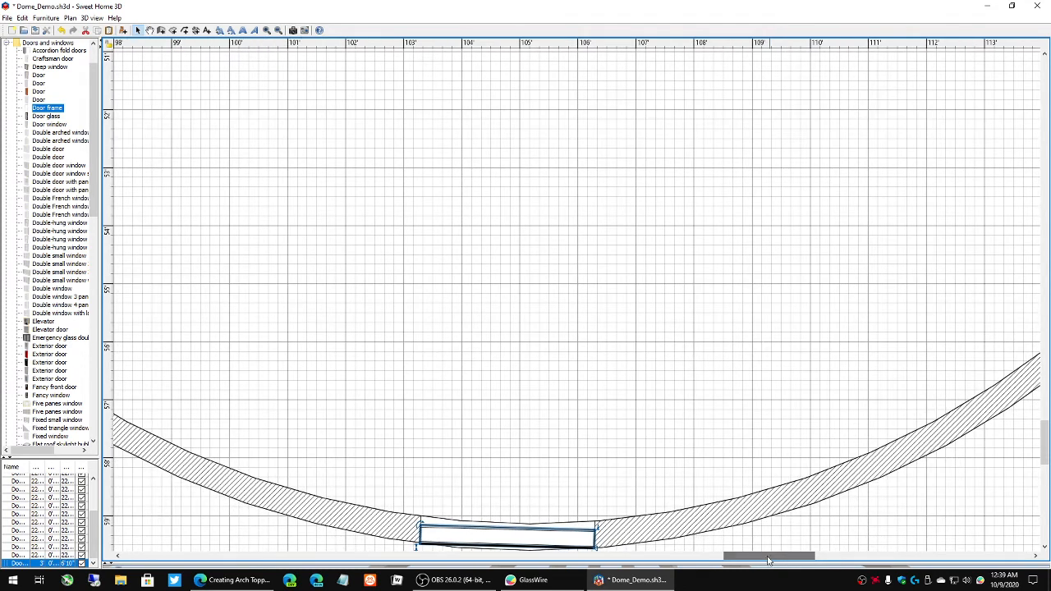
click(579, 534)
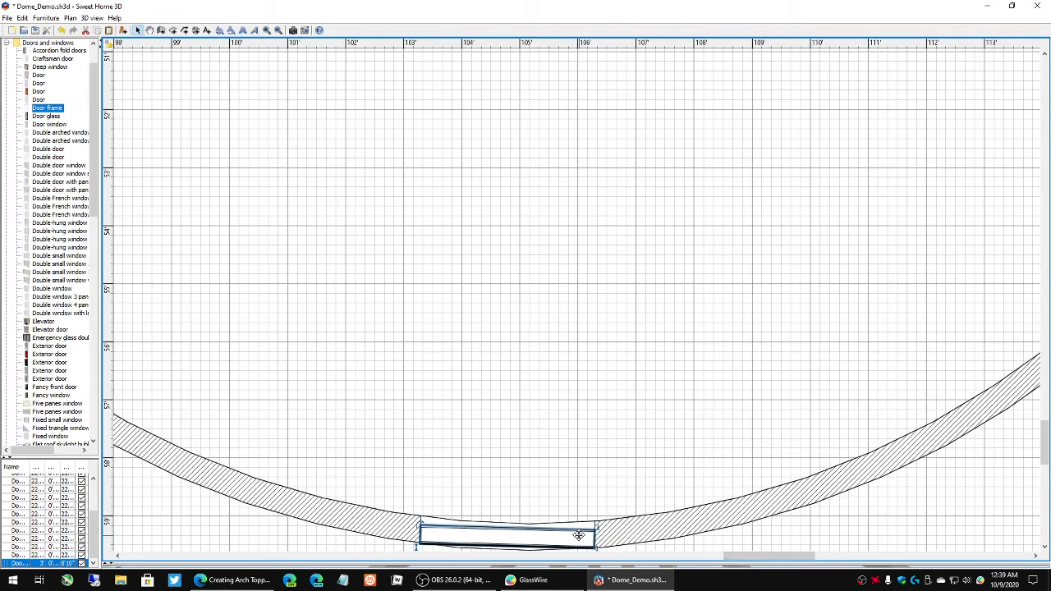
scroll(592, 526, down, 3)
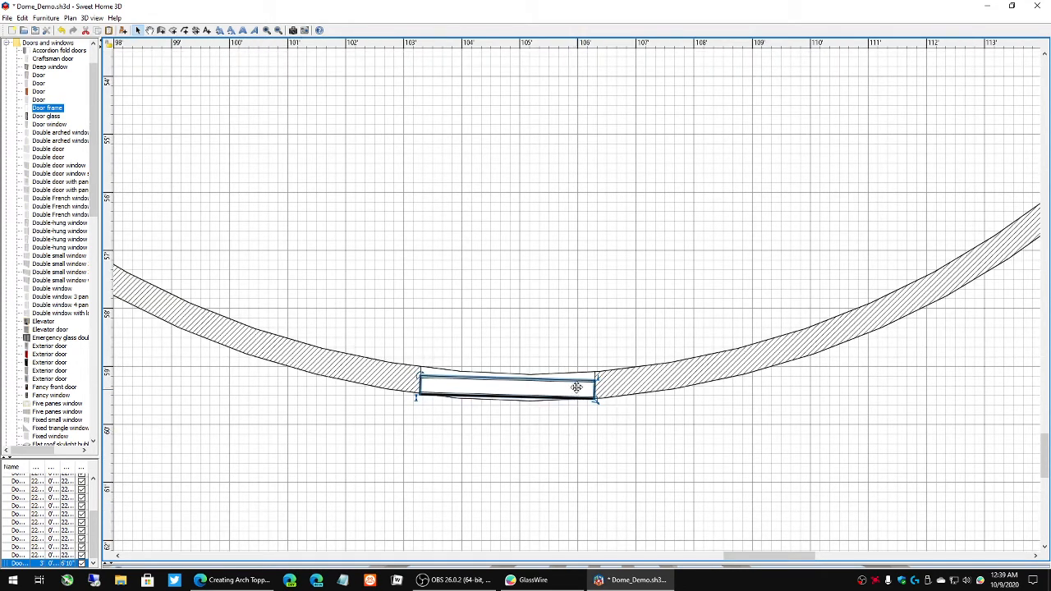
key(Up)
key(Up)
key(Up)
key(Right)
key(Right)
key(Right)
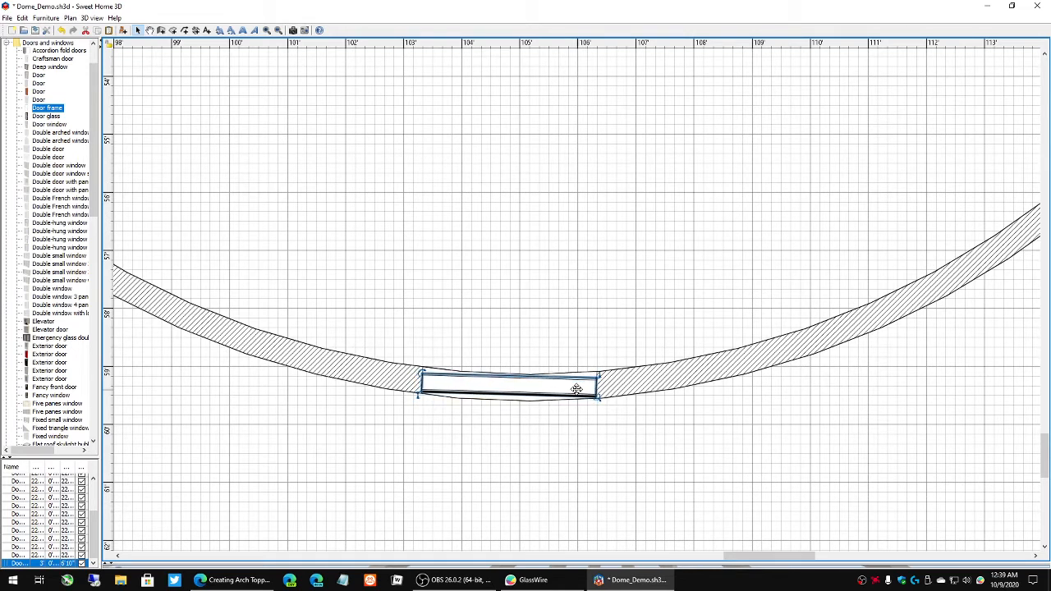
Step: Change the door frame's angle so that it lies horizontal in the plan
double_click(576, 388)
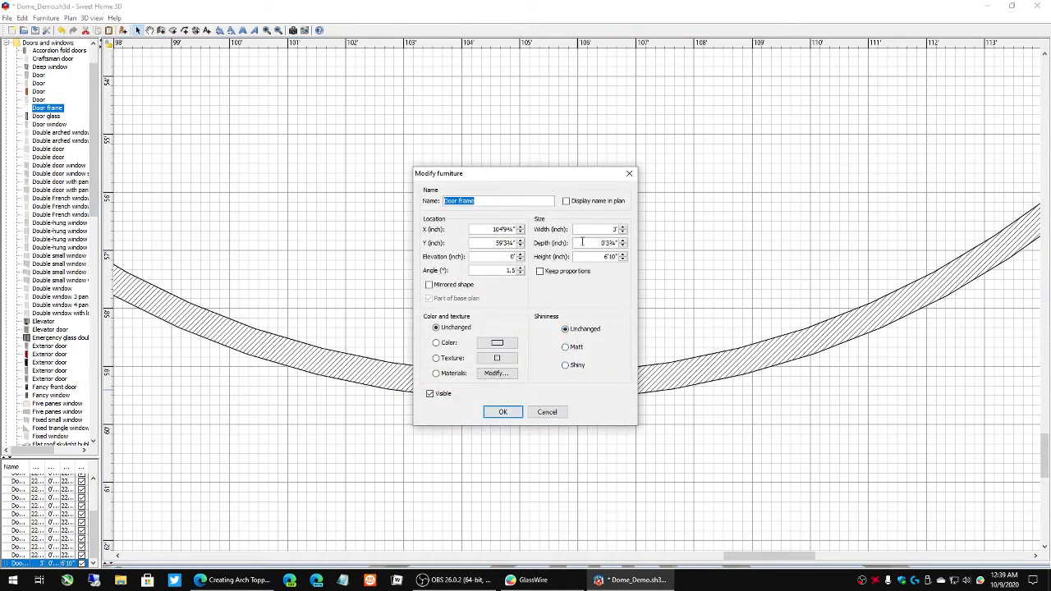
click(501, 270)
click(517, 413)
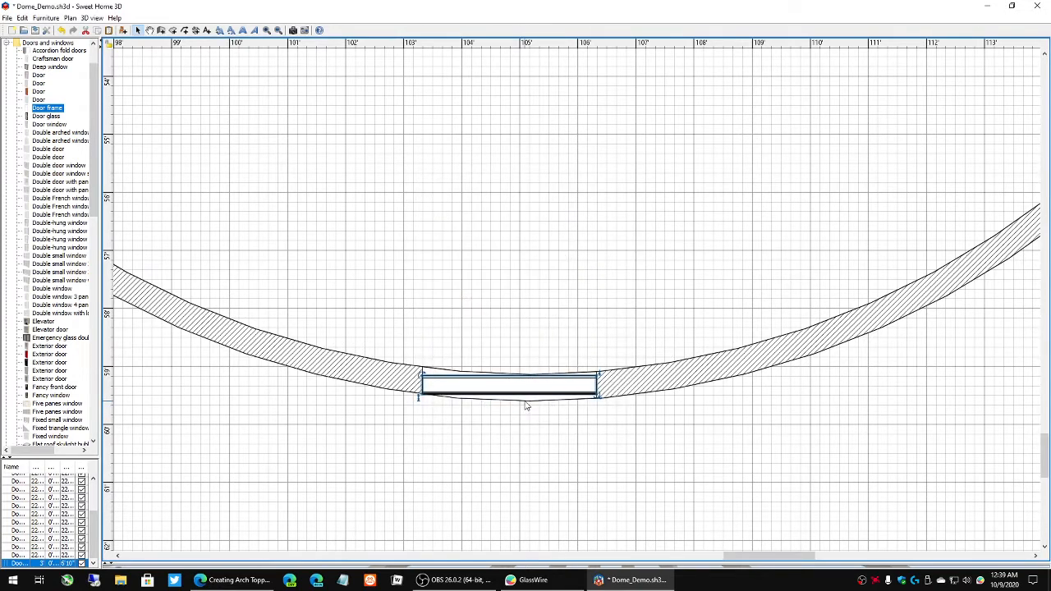
click(541, 442)
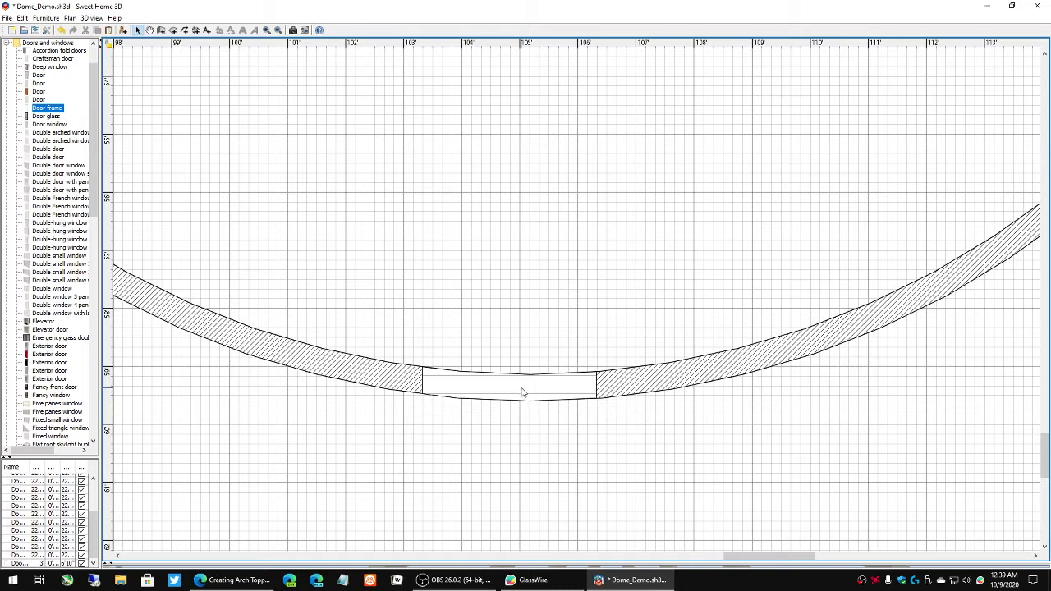
Step: Change the door frame's angle again to give it a slight clockwise tilt in the plan
click(472, 386)
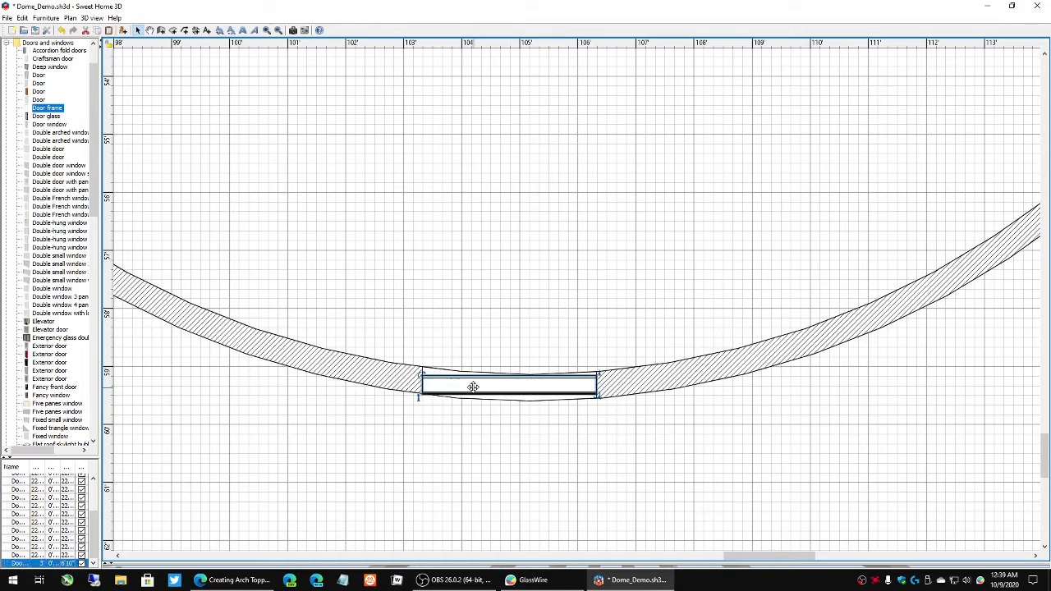
double_click(473, 387)
click(507, 271)
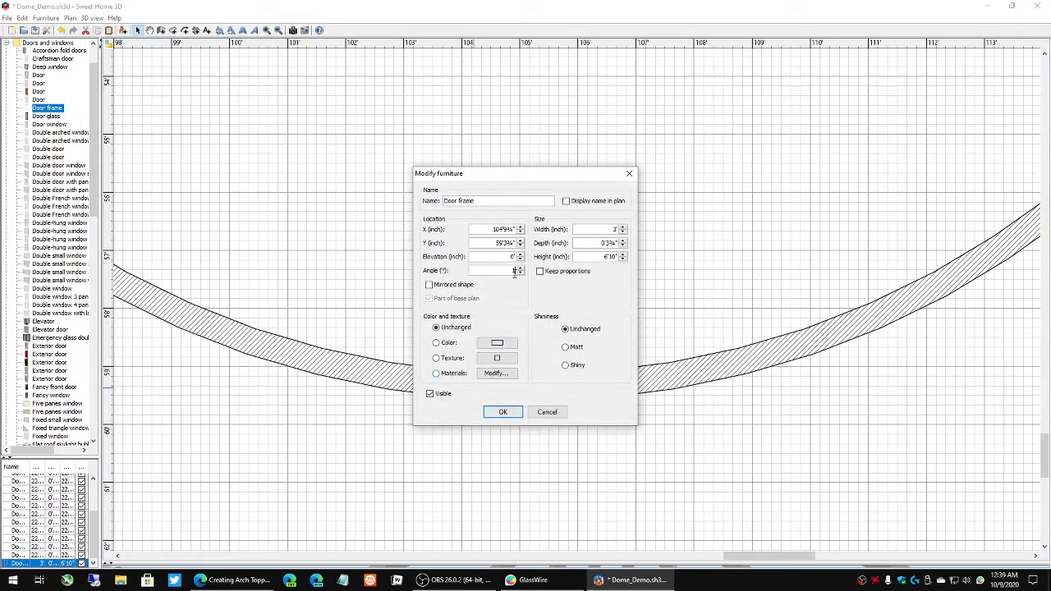
key(BackSpace)
key(BackSpace)
key(BackSpace)
text(3)
click(515, 412)
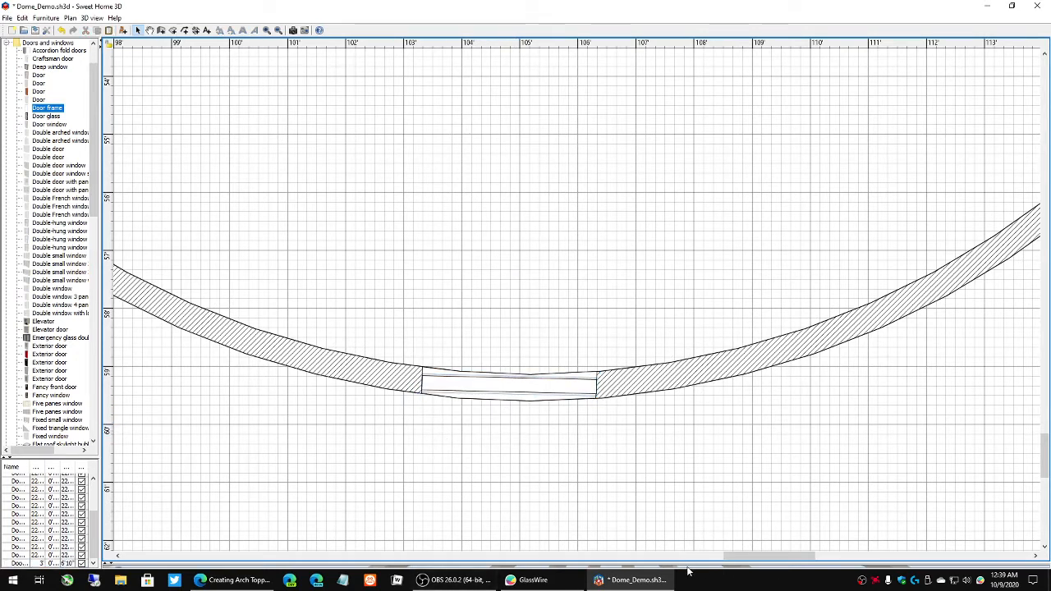
Step: Check the 3D view and switch it from virtual visit to aerial view
drag(672, 561, 578, 61)
scroll(615, 223, down, 5)
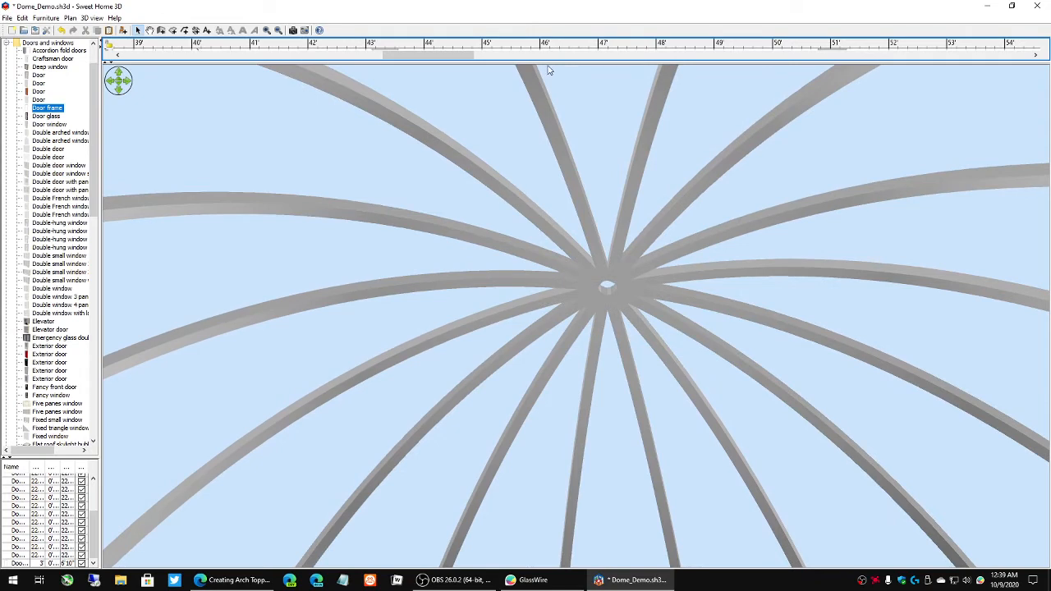
drag(550, 62, 552, 77)
mouse_move(564, 551)
mouse_down()
mouse_move(567, 560)
mouse_move(566, 548)
mouse_up()
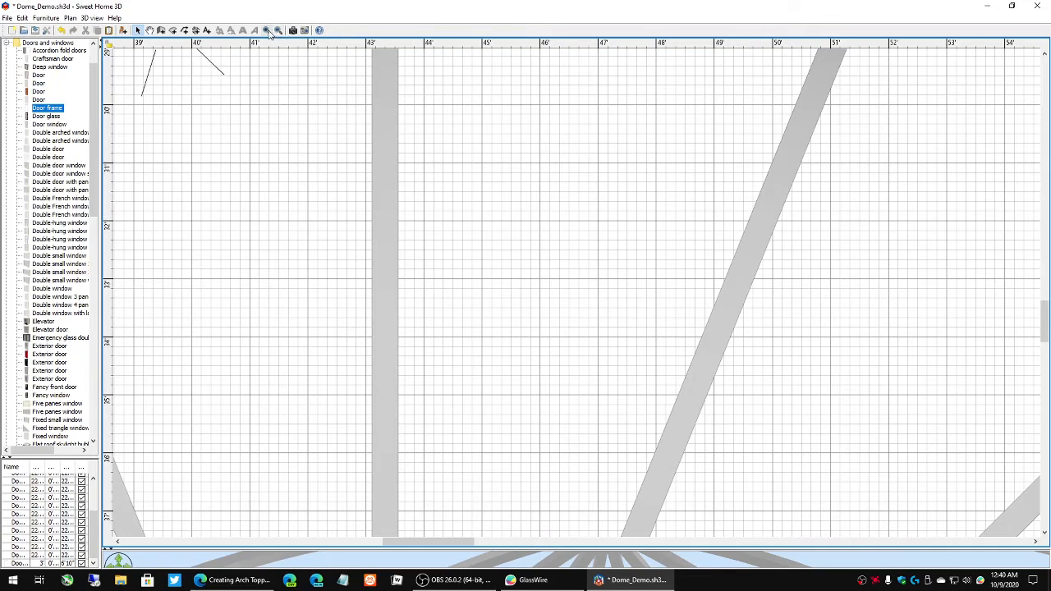
click(279, 30)
click(279, 31)
click(278, 30)
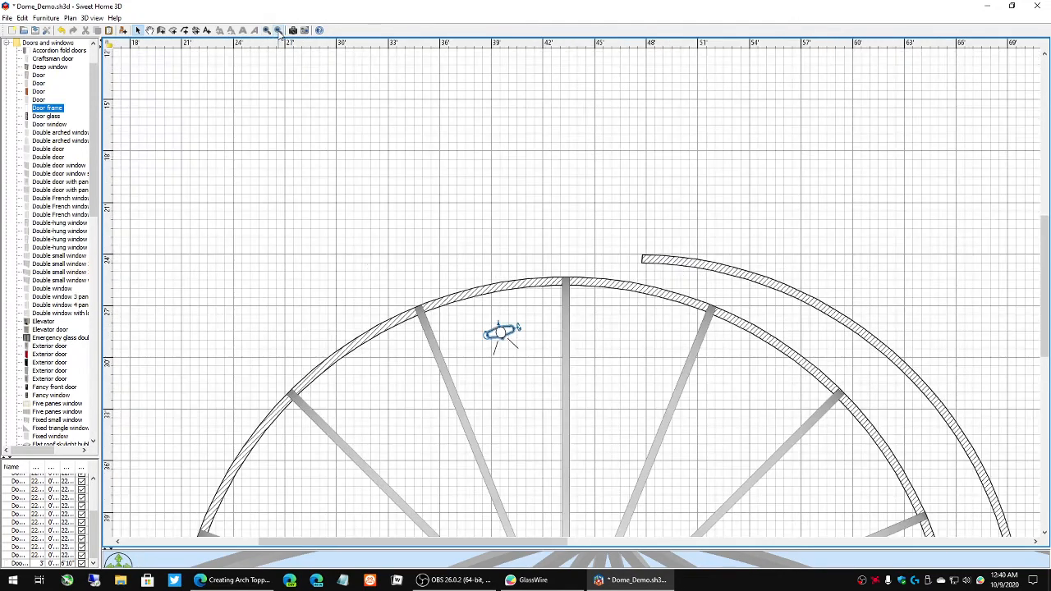
click(49, 18)
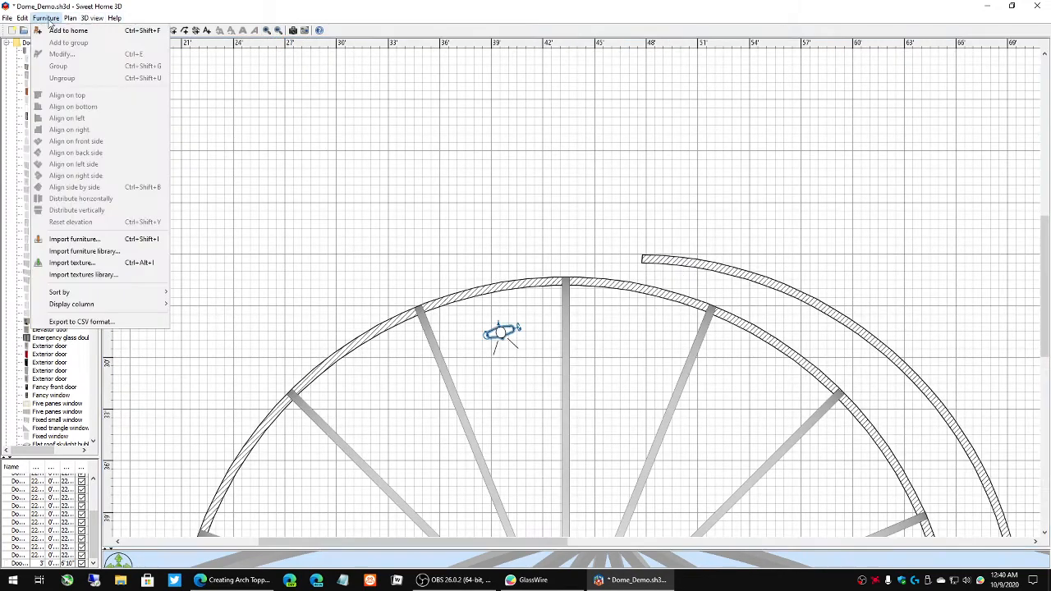
mouse_move(70, 18)
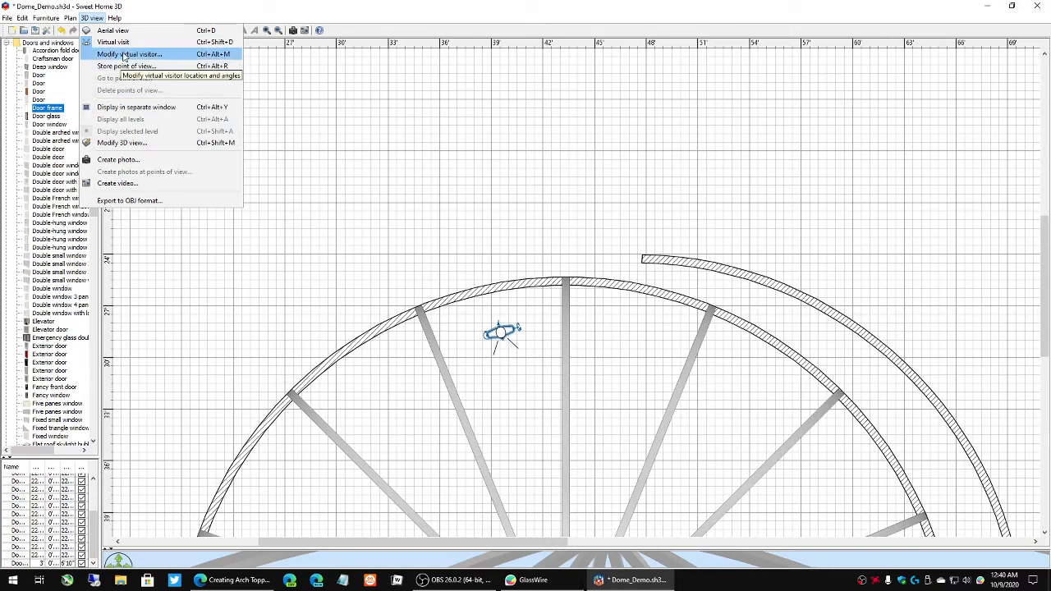
click(123, 33)
Step: Examine the new circular wall and its door opening in 3D beside the finished dome, then return to the whole plan
drag(490, 542, 744, 556)
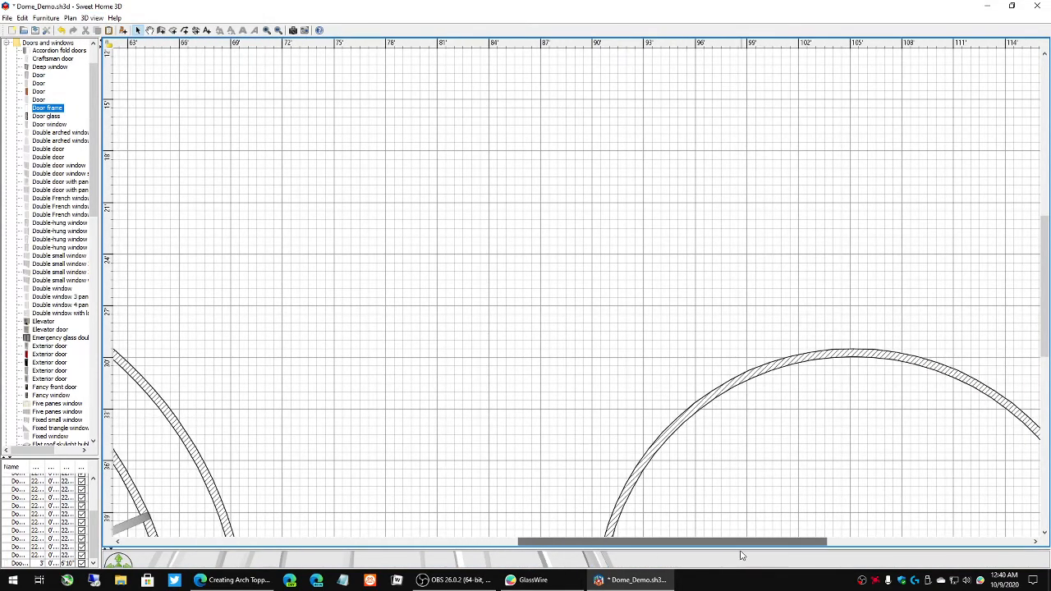
scroll(704, 394, down, 6)
scroll(704, 397, up, 3)
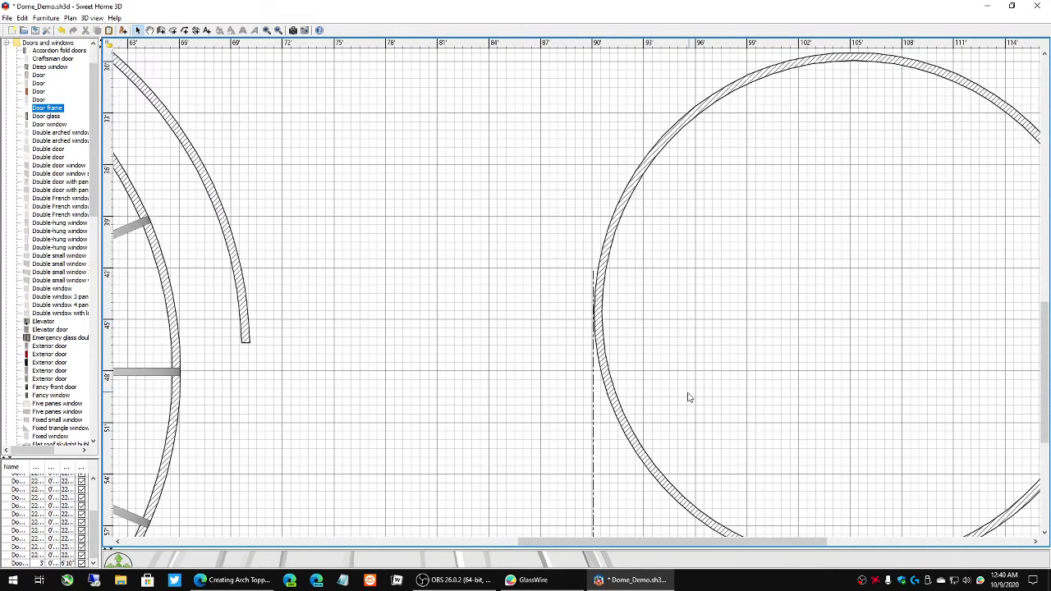
drag(638, 548, 599, 149)
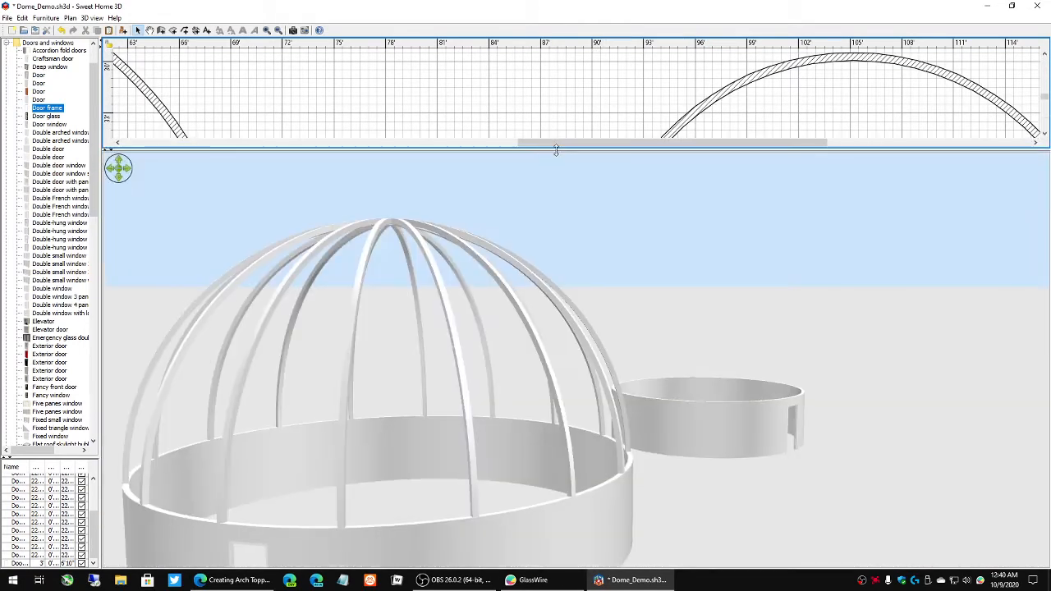
scroll(667, 391, up, 3)
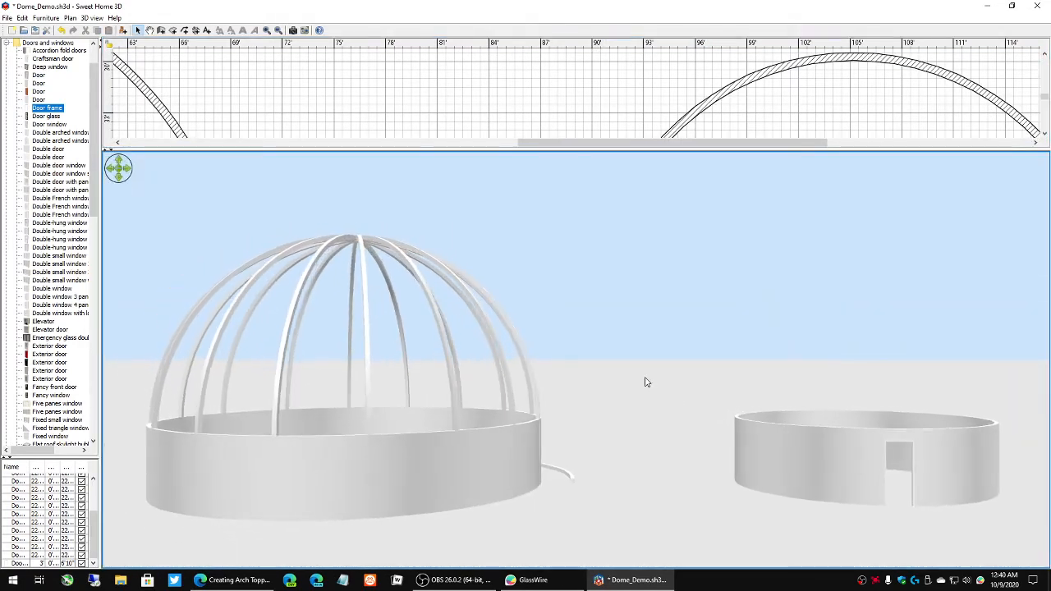
drag(727, 428, 732, 465)
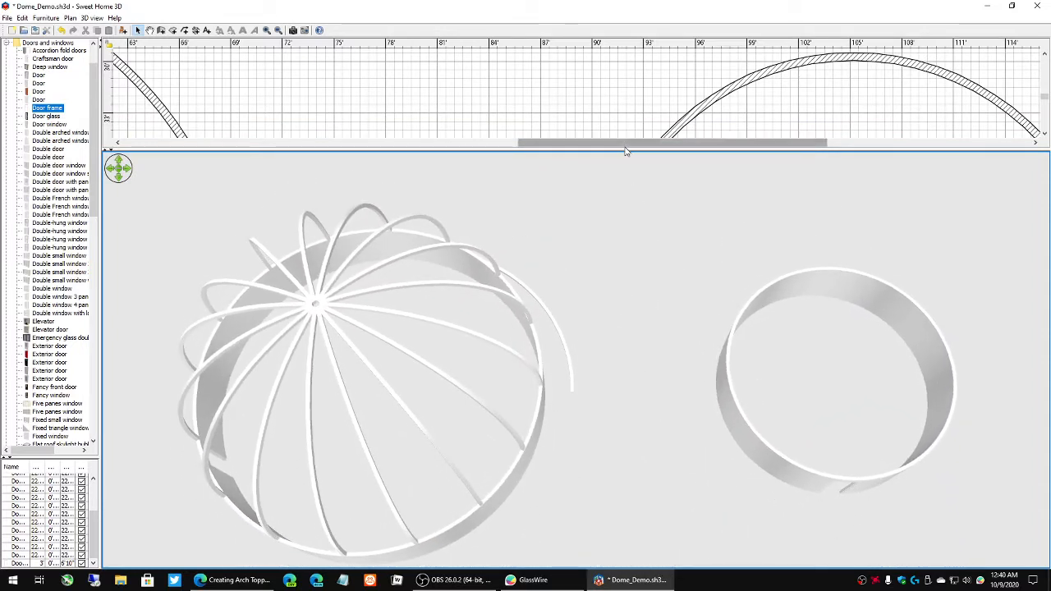
drag(626, 151, 767, 558)
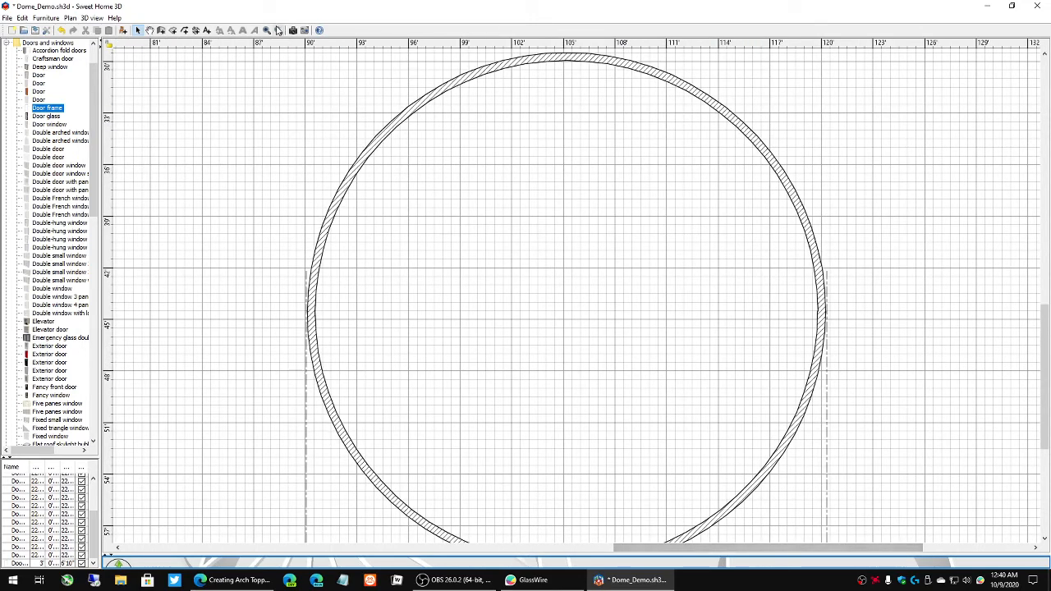
click(279, 30)
click(279, 31)
click(279, 30)
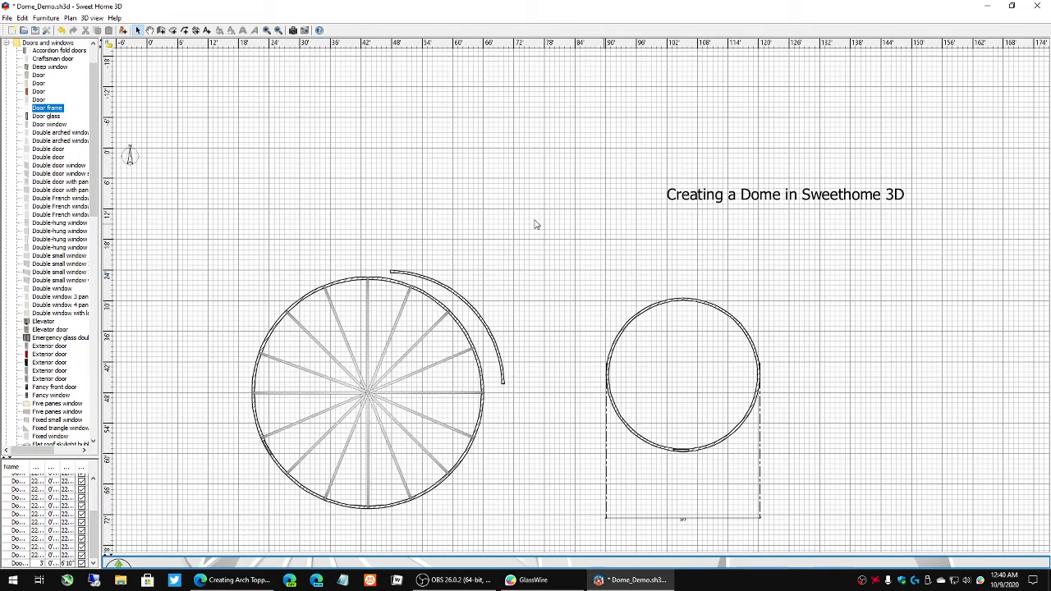
Step: Draw a straight vertical wall 20 ft long in the empty area between the finished dome and the title text
click(162, 31)
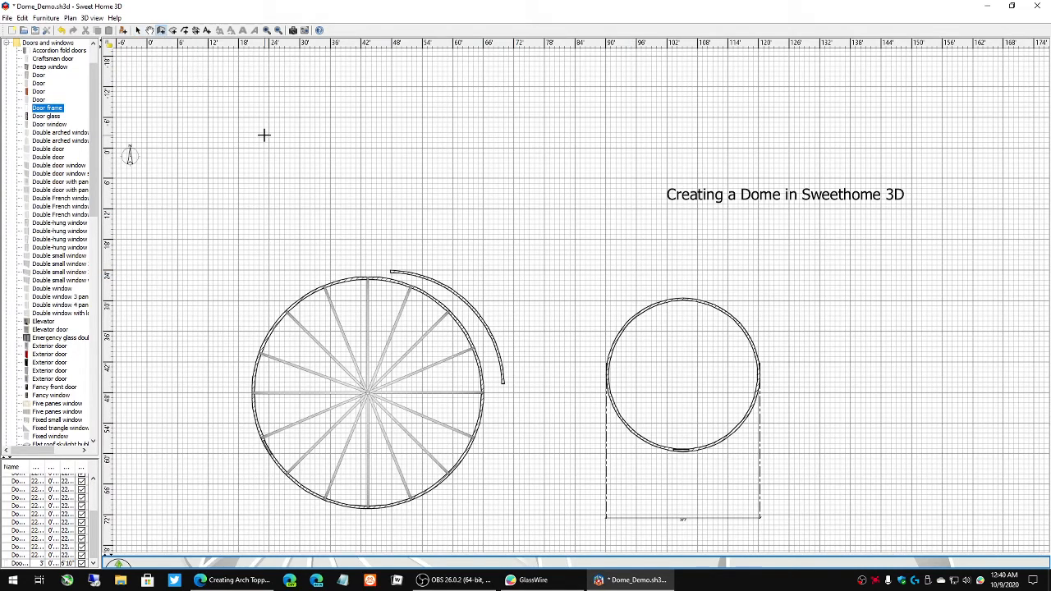
click(565, 269)
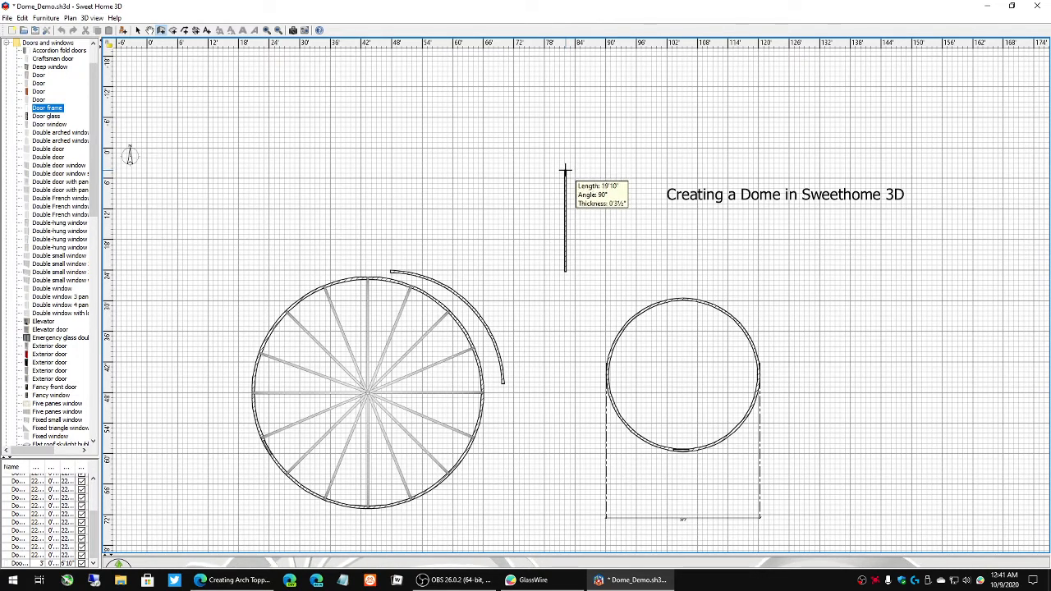
text(20)
key(Return)
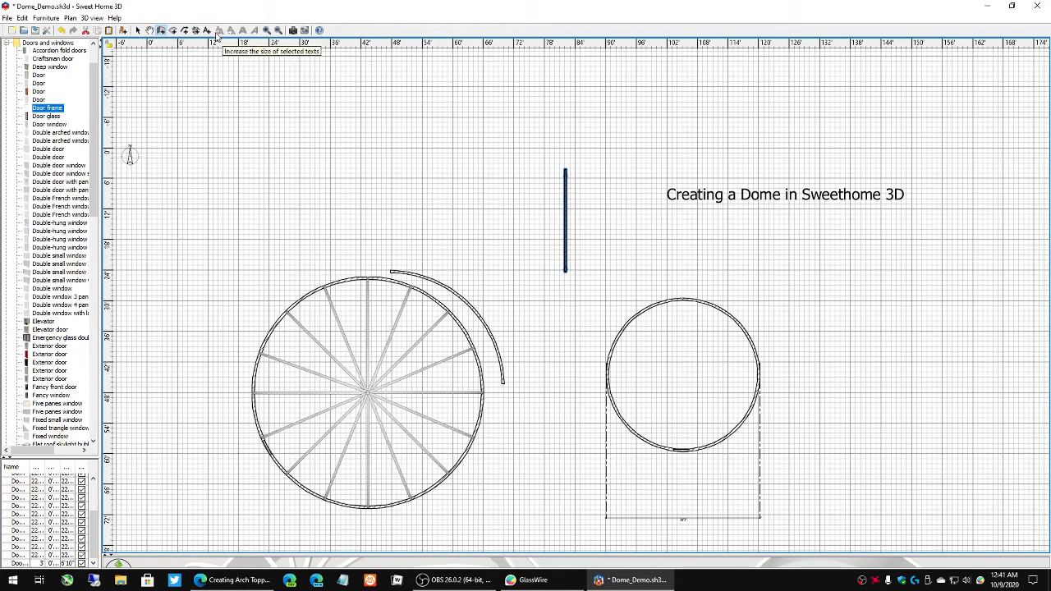
click(138, 30)
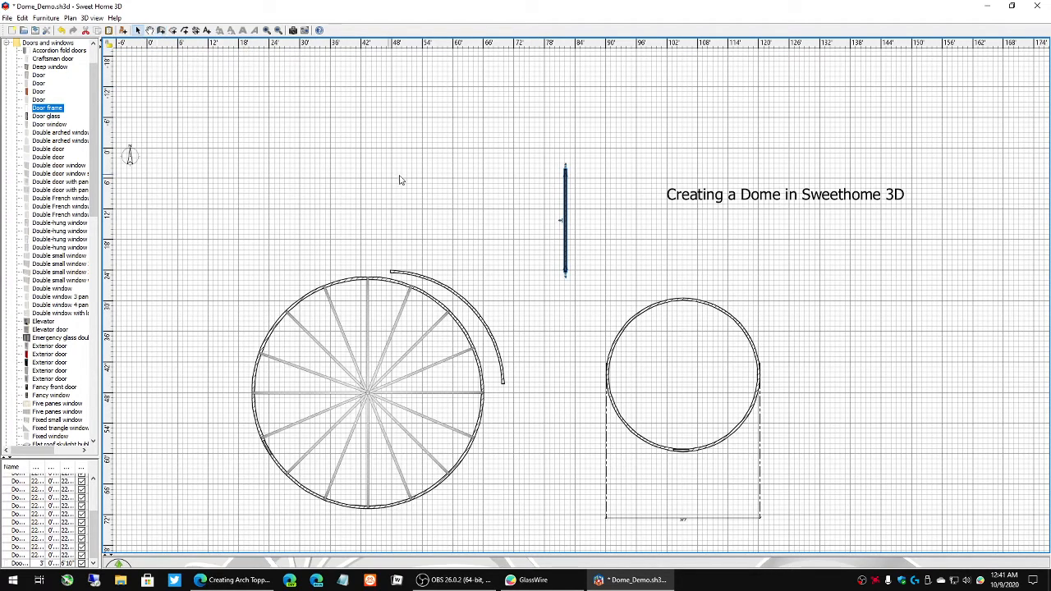
Step: Set the new wall's height and thickness to 5 inches and bend it into a quarter-circle arc
double_click(565, 206)
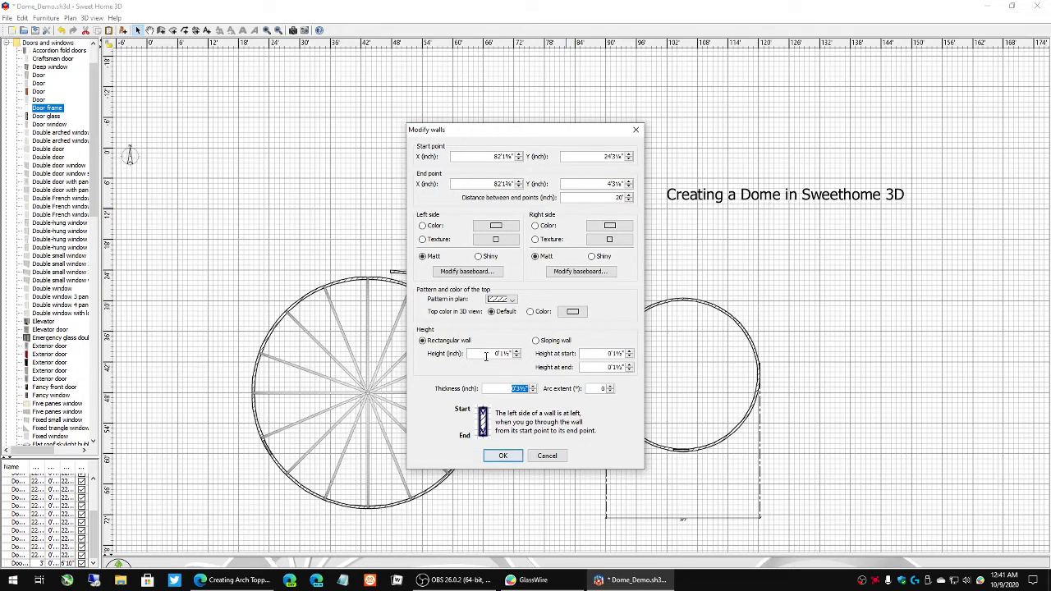
click(491, 354)
text(5)
drag(510, 389, 542, 394)
text(5)
click(505, 457)
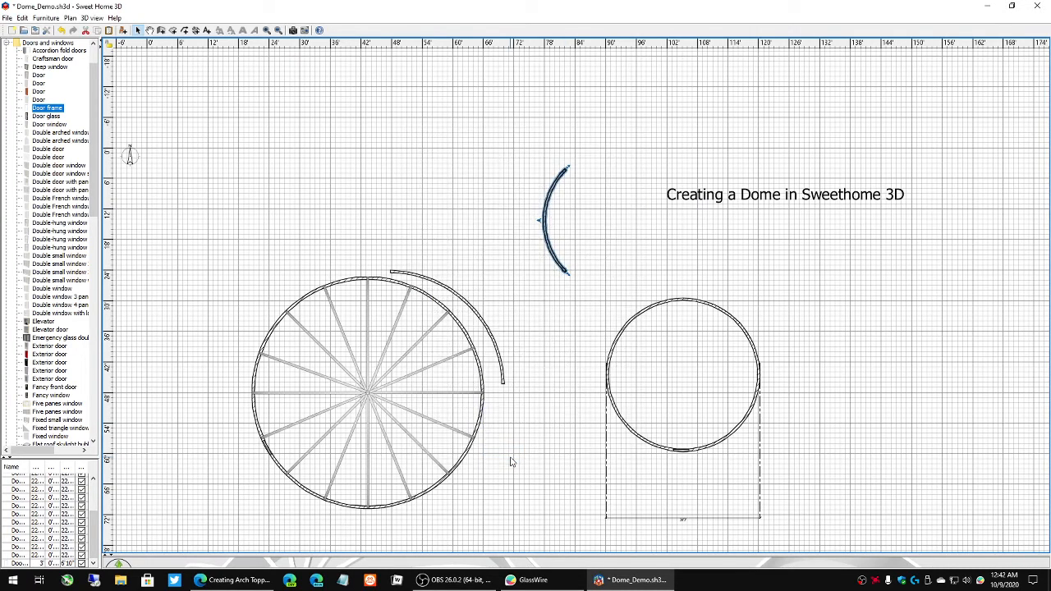
Step: Reposition the arc wall's end points to form an upper-left quarter circle about 10 ft wide and 10 ft high
click(266, 30)
click(266, 30)
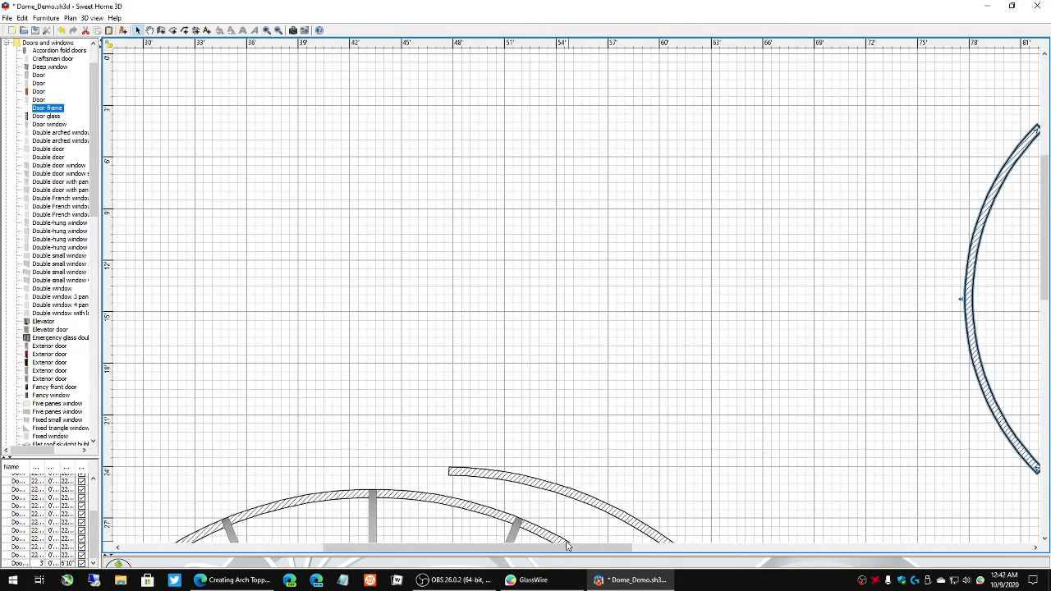
drag(567, 546, 693, 547)
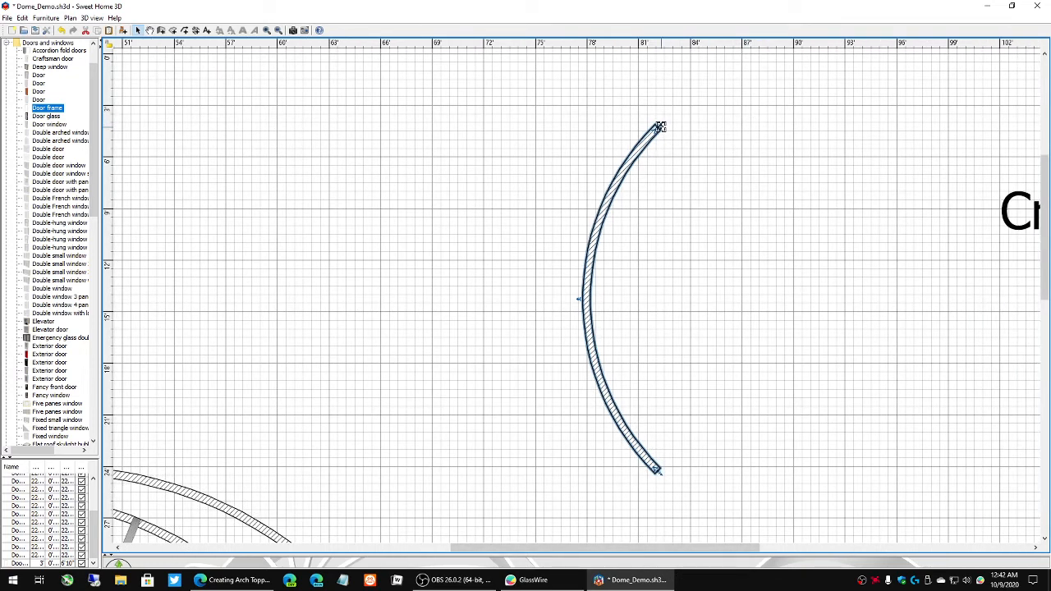
drag(660, 127, 626, 132)
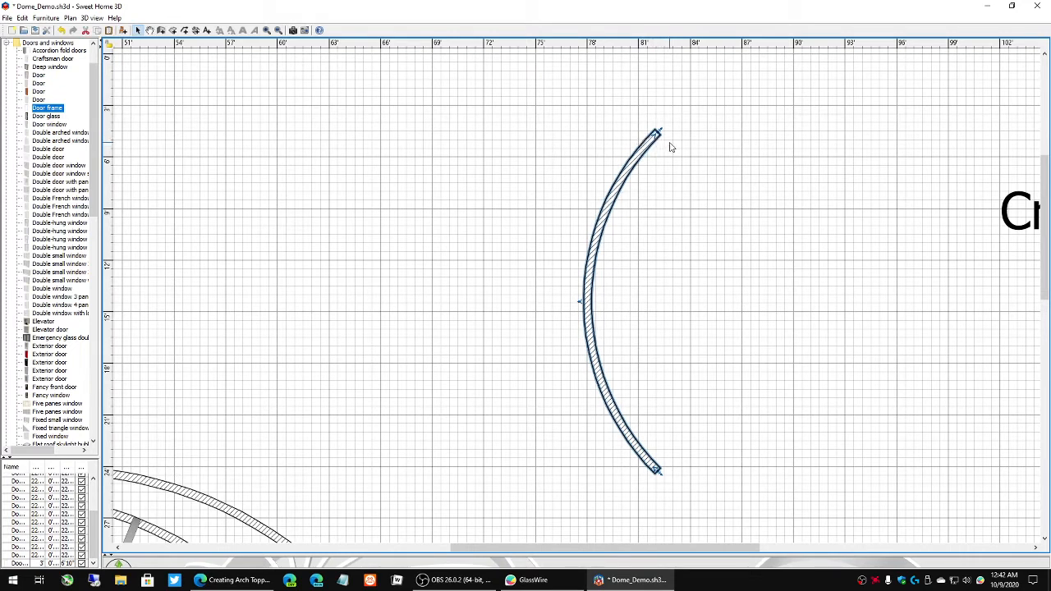
mouse_move(662, 134)
mouse_down()
mouse_move(704, 146)
mouse_move(657, 145)
mouse_move(706, 162)
mouse_move(668, 145)
mouse_up()
drag(660, 470, 454, 359)
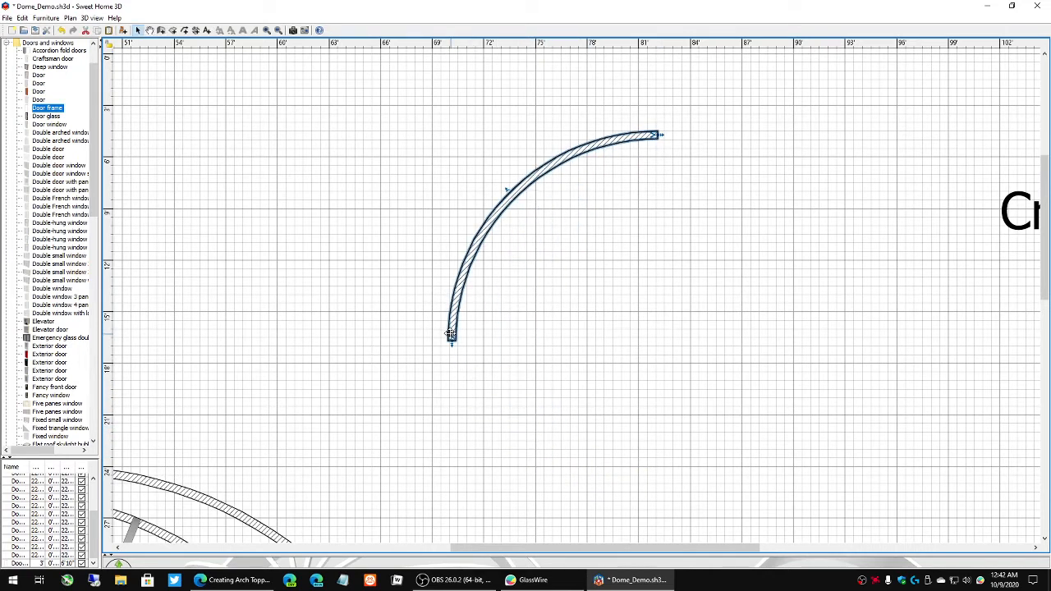
drag(451, 340, 475, 337)
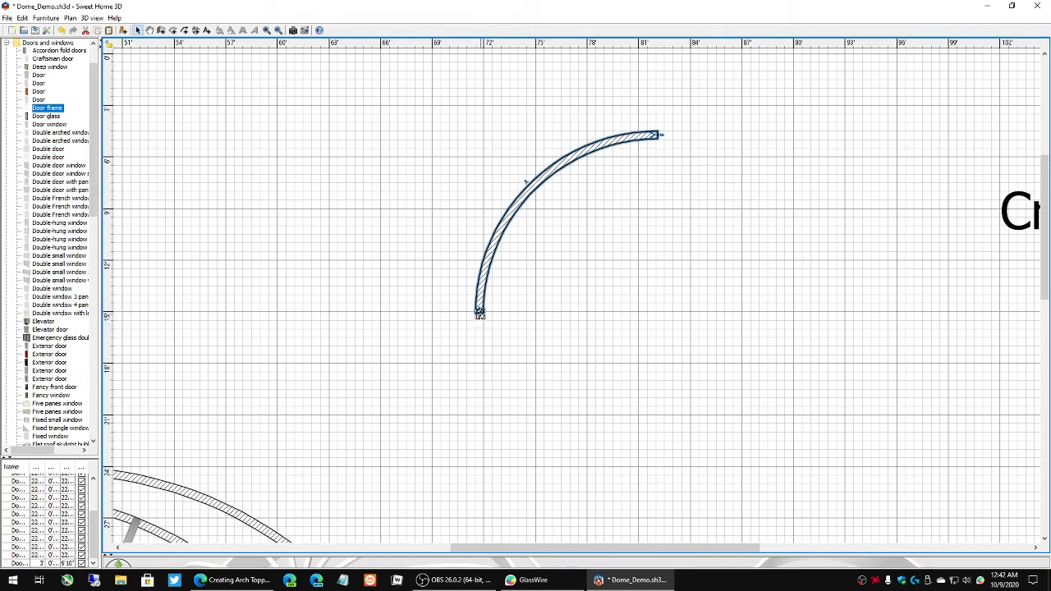
mouse_move(479, 313)
mouse_down()
mouse_move(580, 323)
mouse_move(429, 310)
mouse_move(472, 309)
mouse_up()
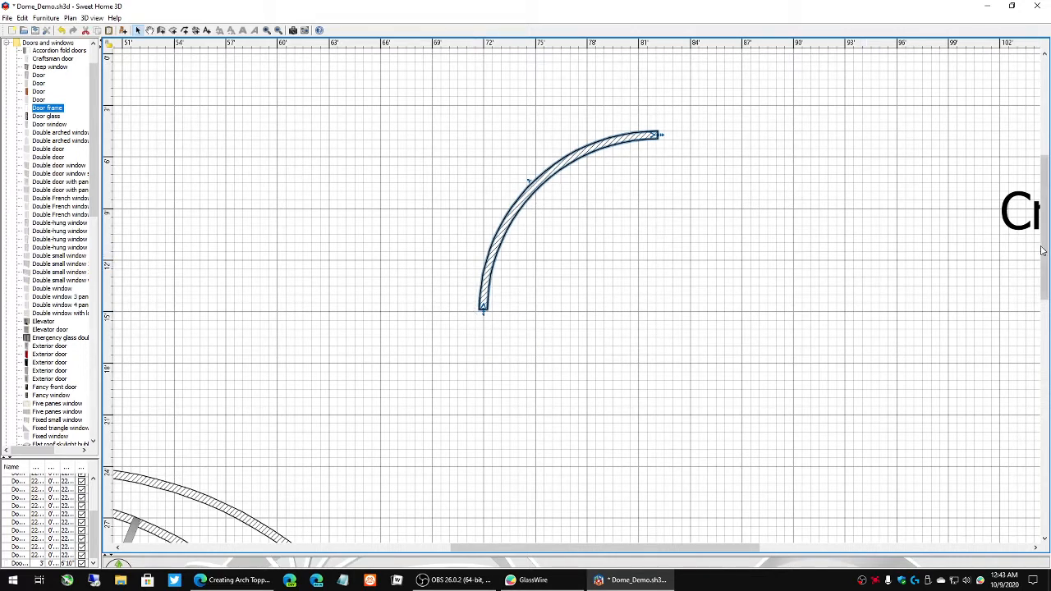
Step: Move the quarter-arc wall next to the upper-left side of the new circular base wall
drag(449, 139, 617, 266)
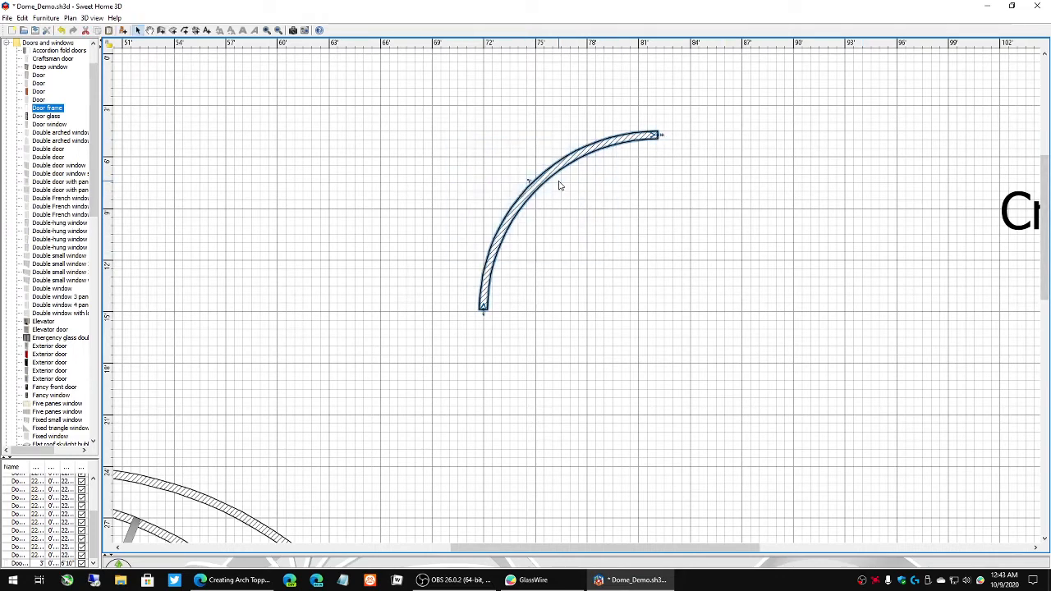
drag(547, 169, 743, 405)
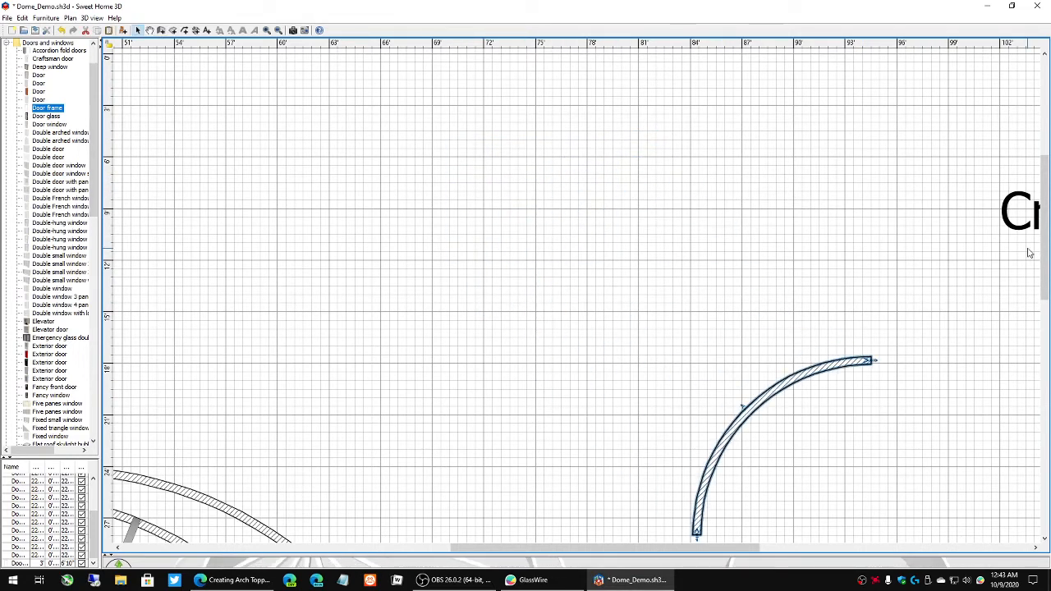
drag(1043, 256, 1048, 370)
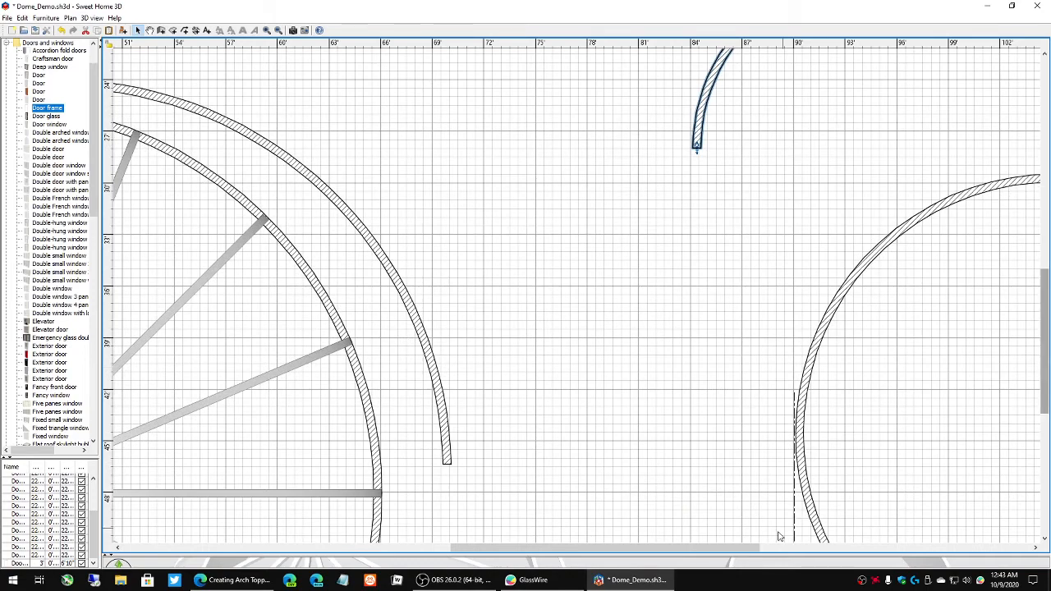
drag(688, 547, 794, 547)
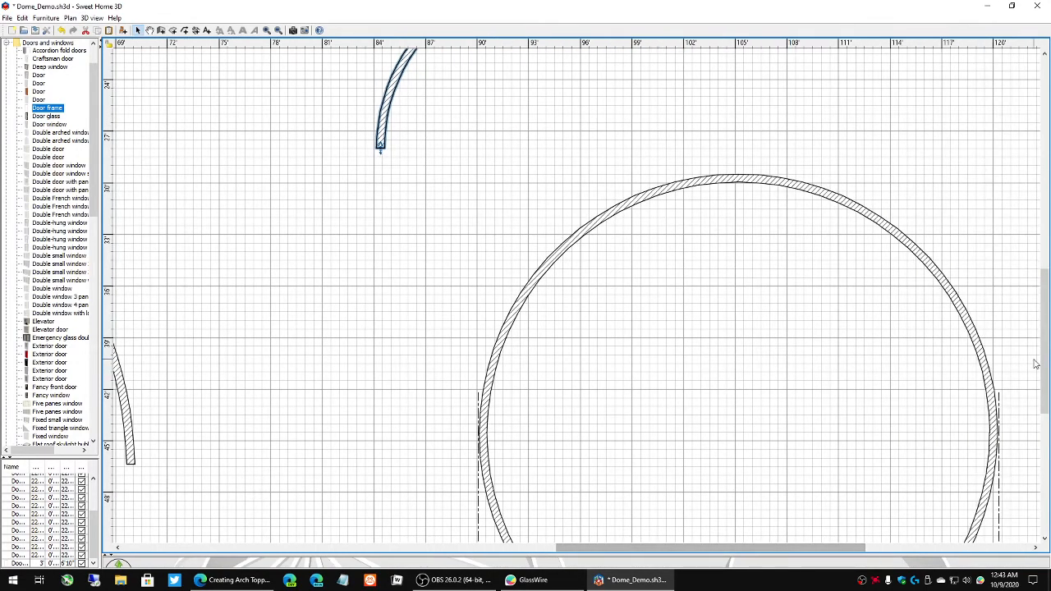
scroll(577, 157, up, 3)
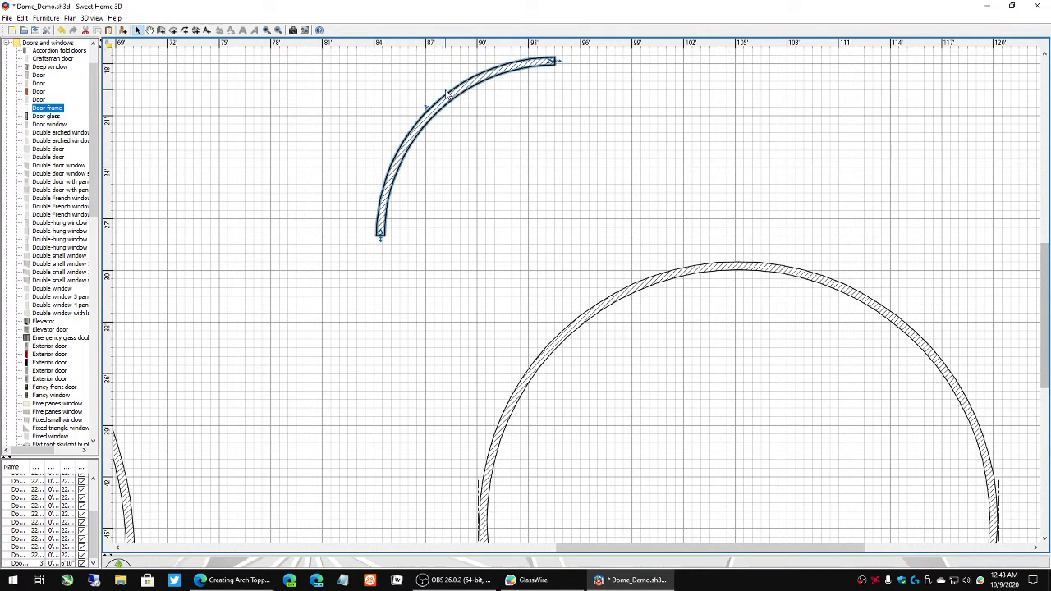
drag(453, 95, 487, 195)
drag(491, 207, 511, 270)
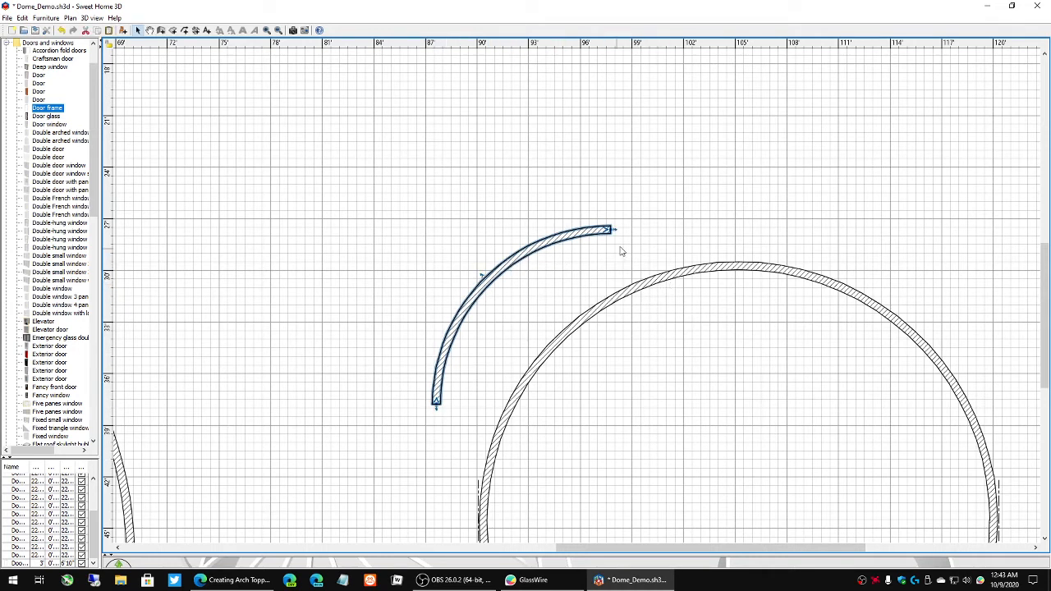
Step: Enlarge the quarter arc by its end points to about 16 ft in width and height, just outside the circular wall
drag(610, 231, 680, 182)
drag(468, 295, 476, 367)
drag(615, 547, 448, 542)
ctrl+scroll(622, 300, down, 2)
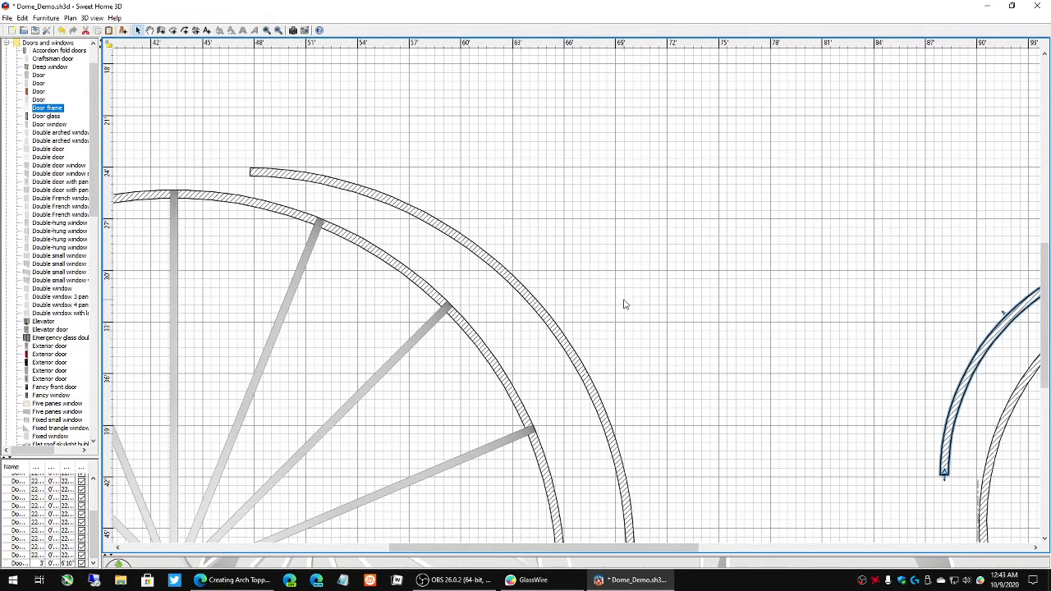
ctrl+scroll(627, 305, up, 2)
scroll(627, 306, down, 3)
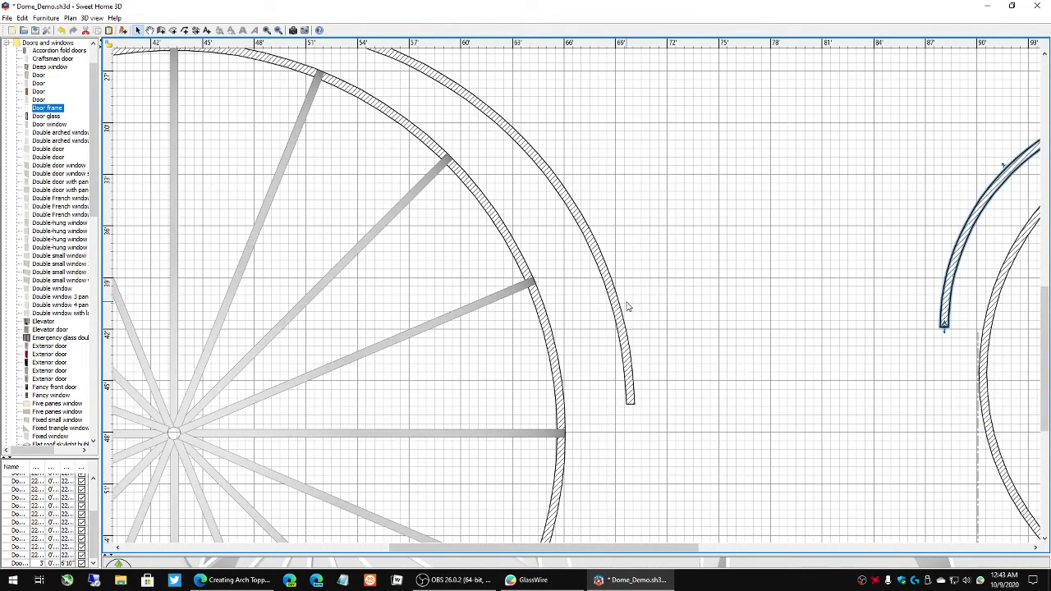
drag(642, 547, 765, 562)
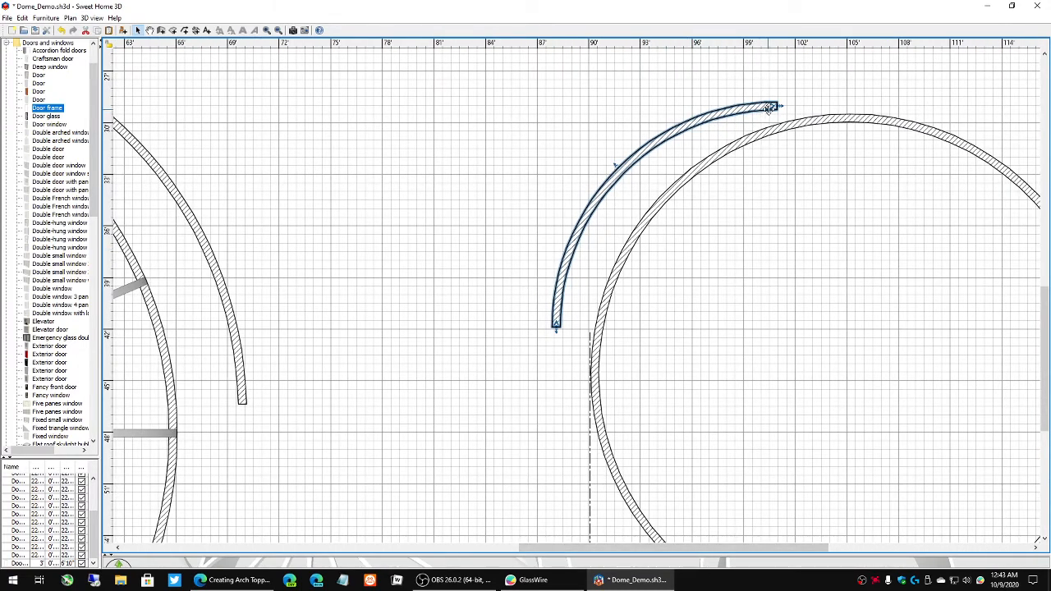
drag(777, 106, 777, 97)
drag(556, 324, 502, 389)
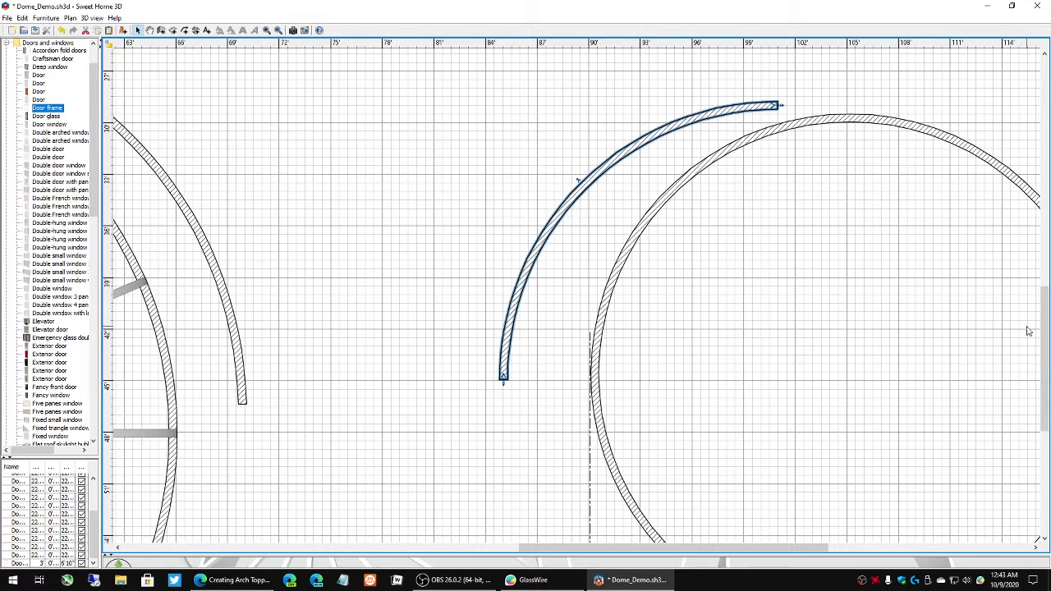
Step: Move the enlarged quarter arc up and away from the circular base wall into empty plan space
scroll(1042, 345, down, 5)
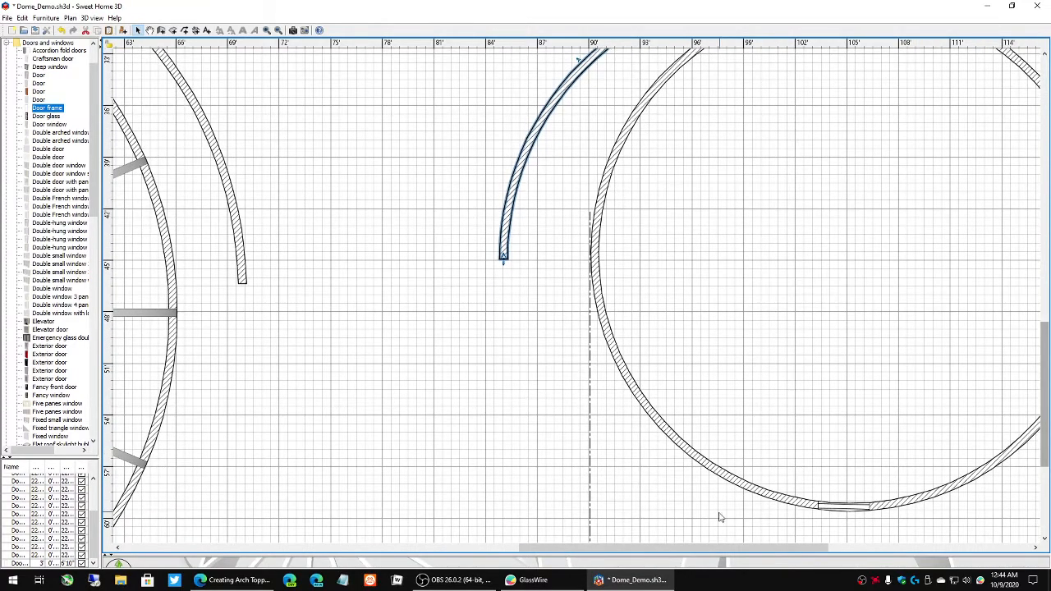
drag(683, 552, 746, 554)
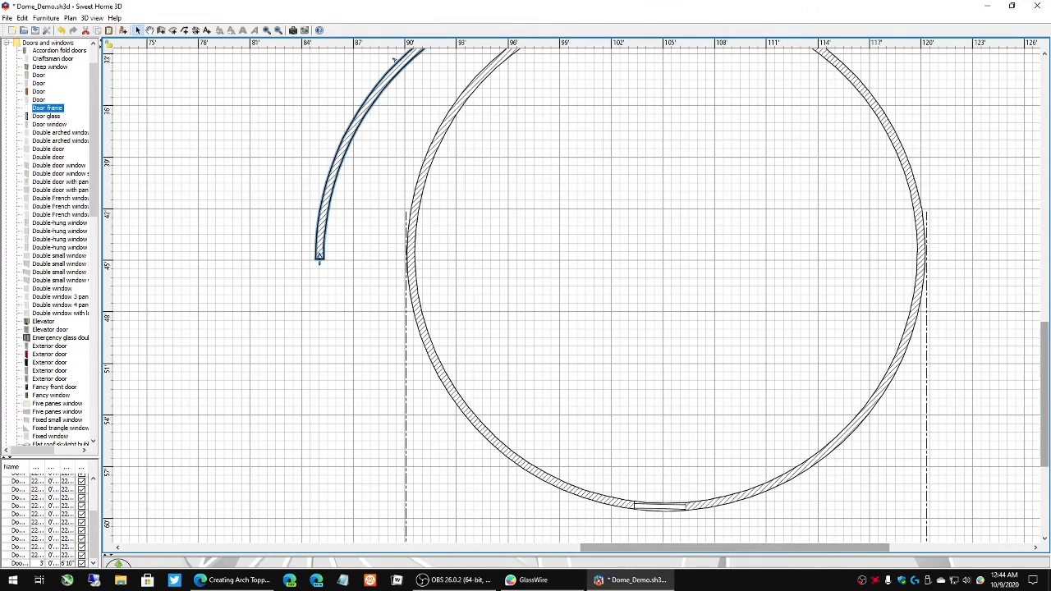
scroll(1044, 383, up, 8)
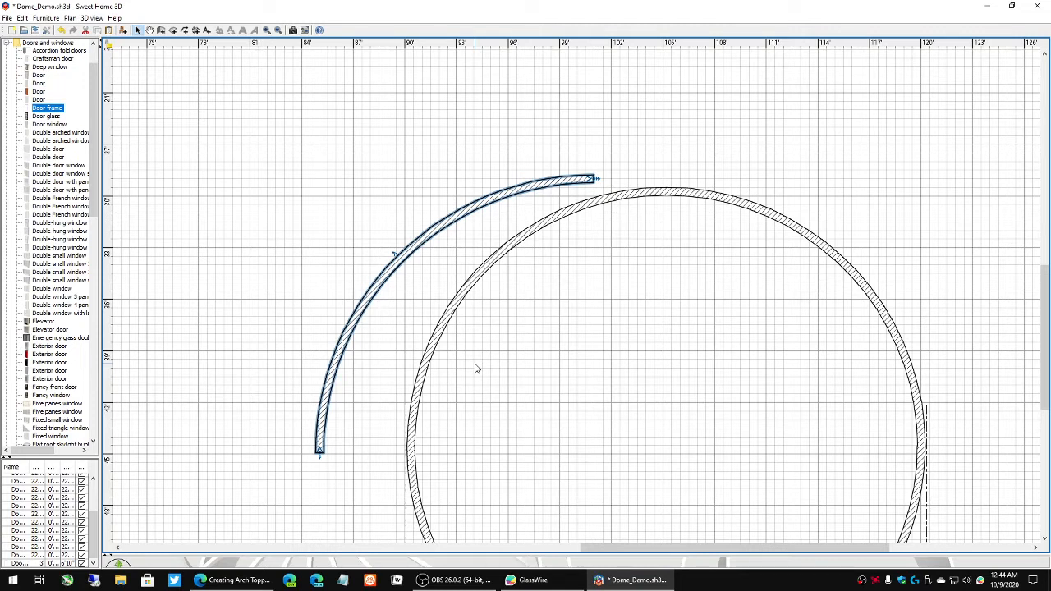
drag(432, 237, 321, 124)
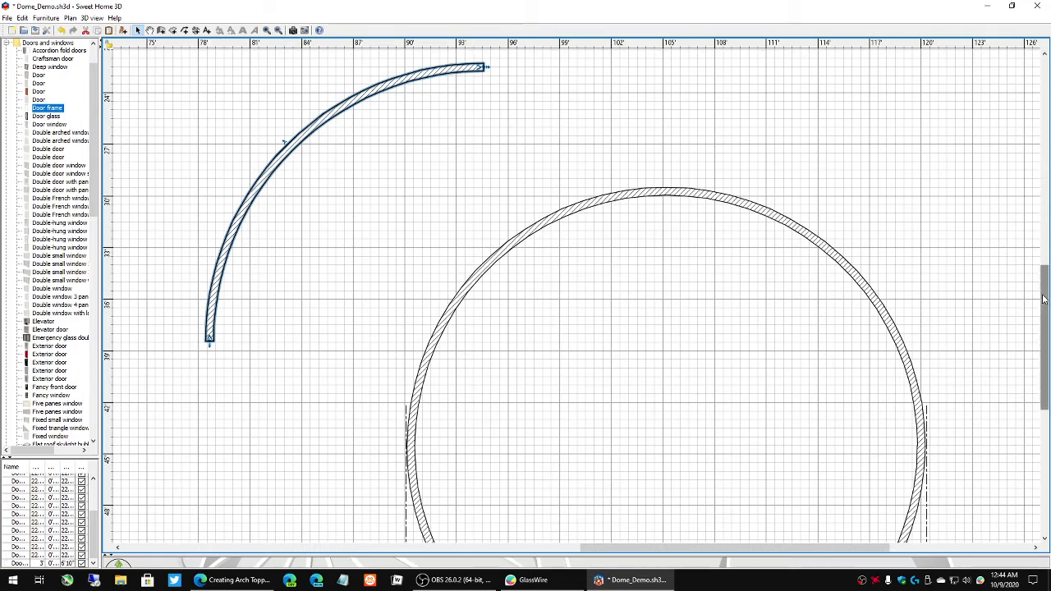
scroll(1045, 300, up, 3)
Step: Export only the quarter-arc wall to OBJ format in the SweetHome3D Builds folder under a new file name
click(340, 148)
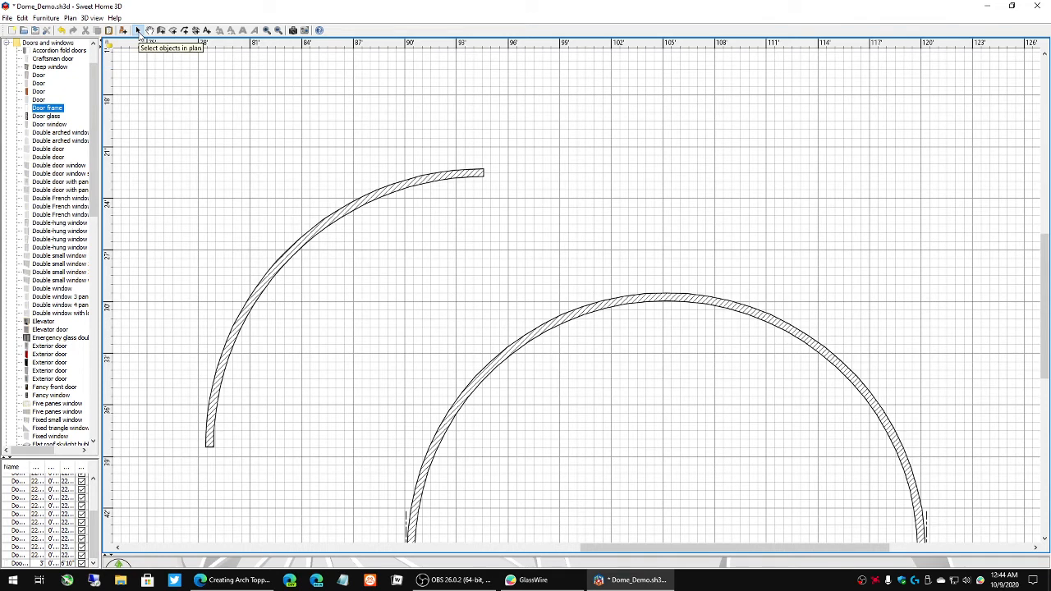
click(338, 219)
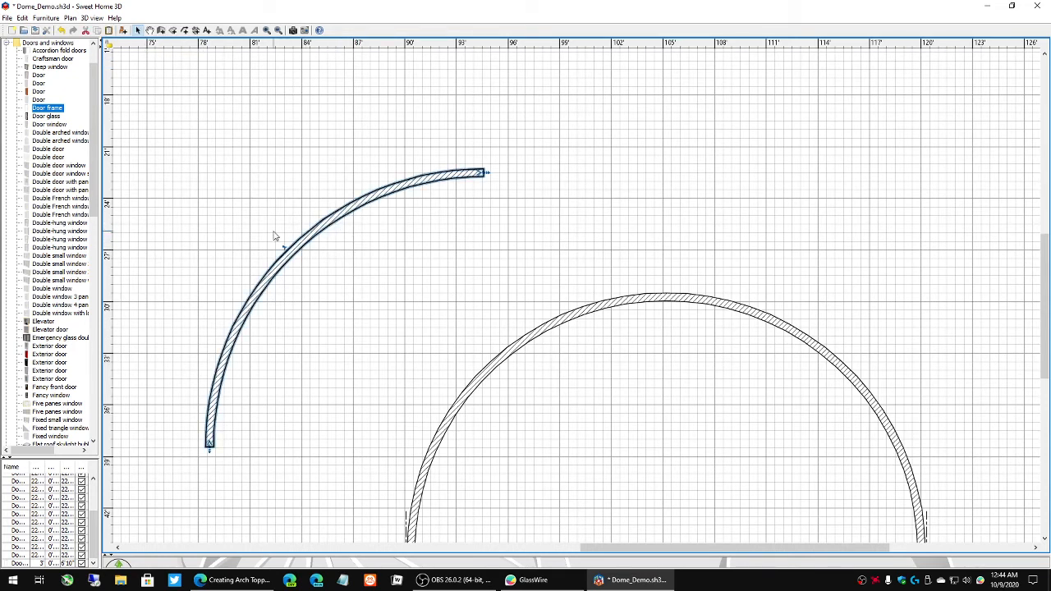
click(92, 18)
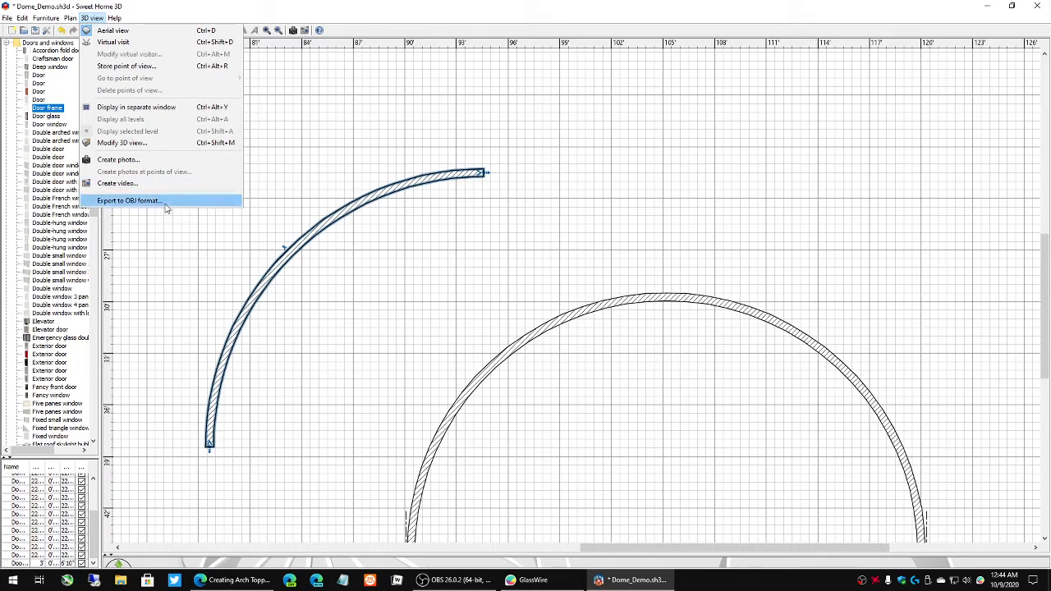
click(165, 204)
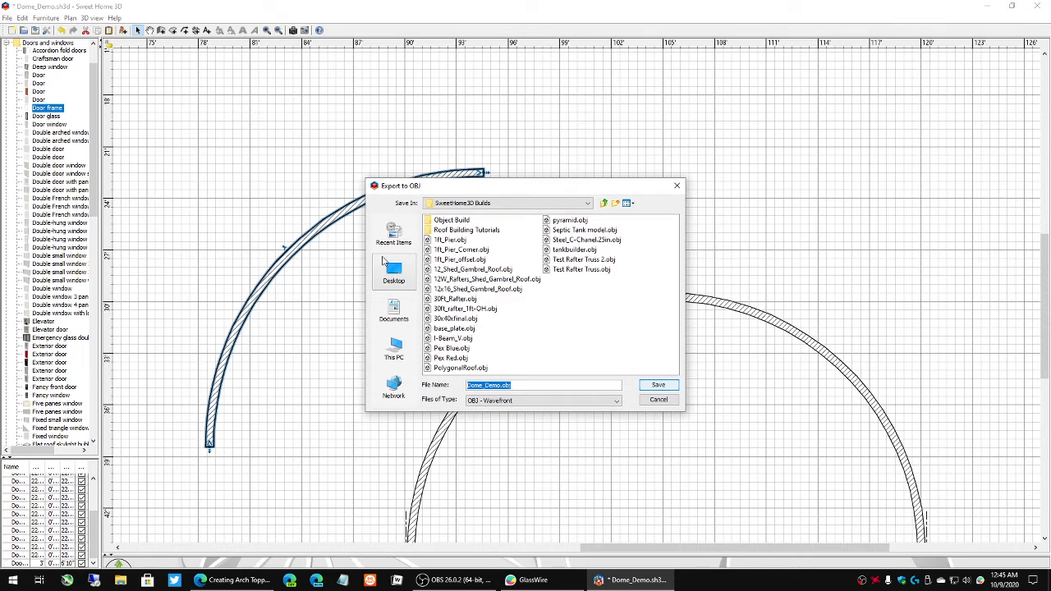
click(504, 386)
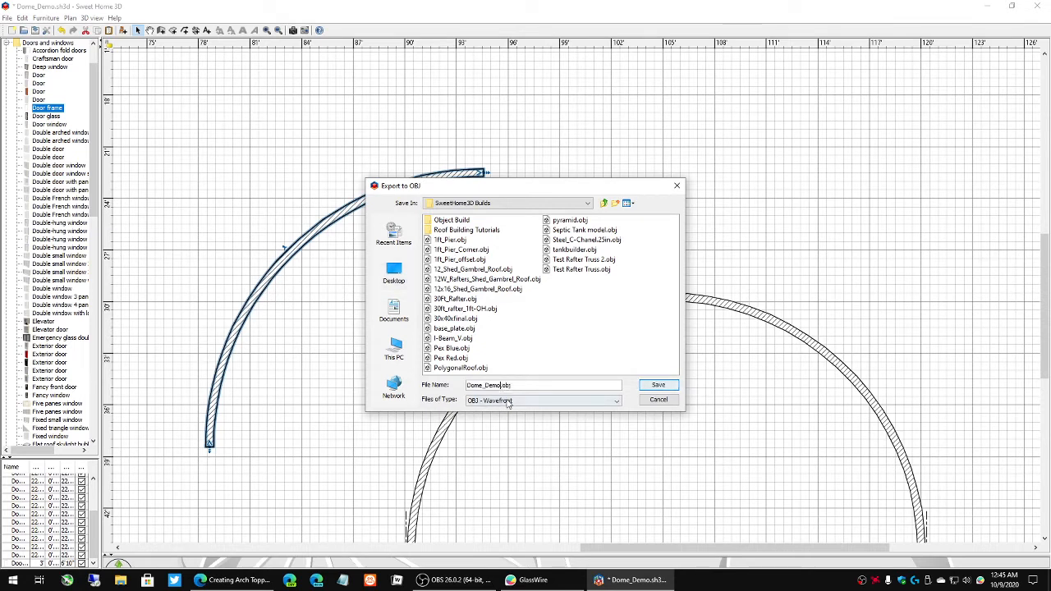
text(2)
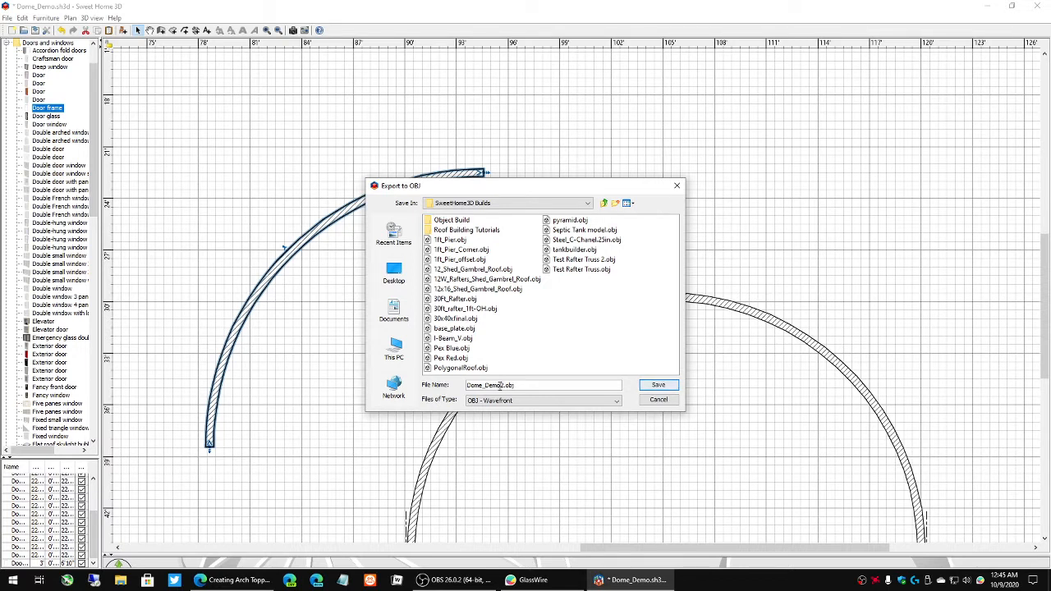
key(Left)
key(Left)
key(Left)
key(Left)
key(Left)
key(BackSpace)
key(BackSpace)
key(BackSpace)
key(BackSpace)
text(nb)
key(Delete)
text(_2)
click(668, 386)
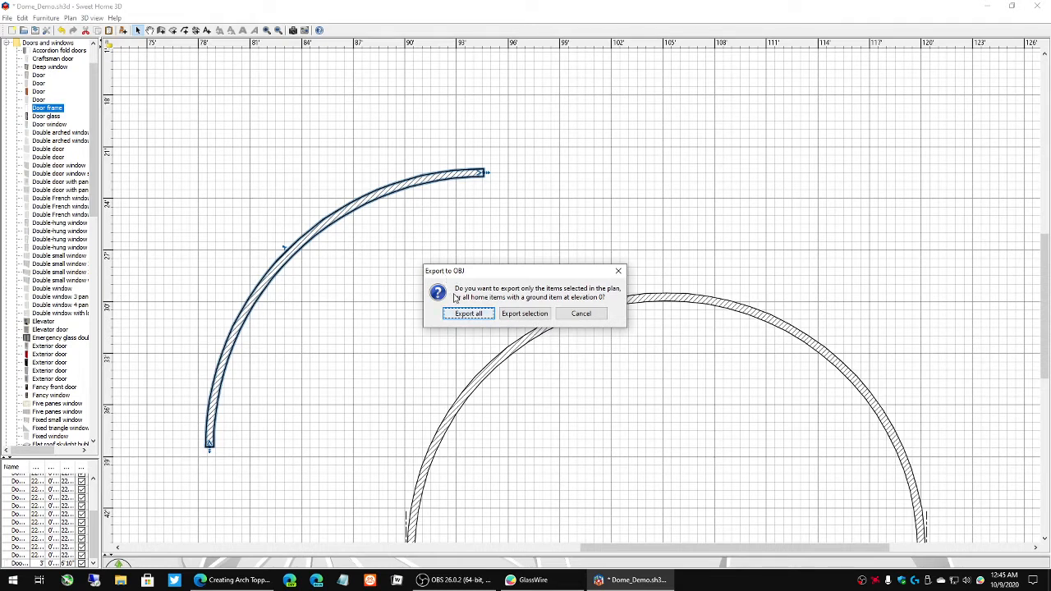
click(524, 315)
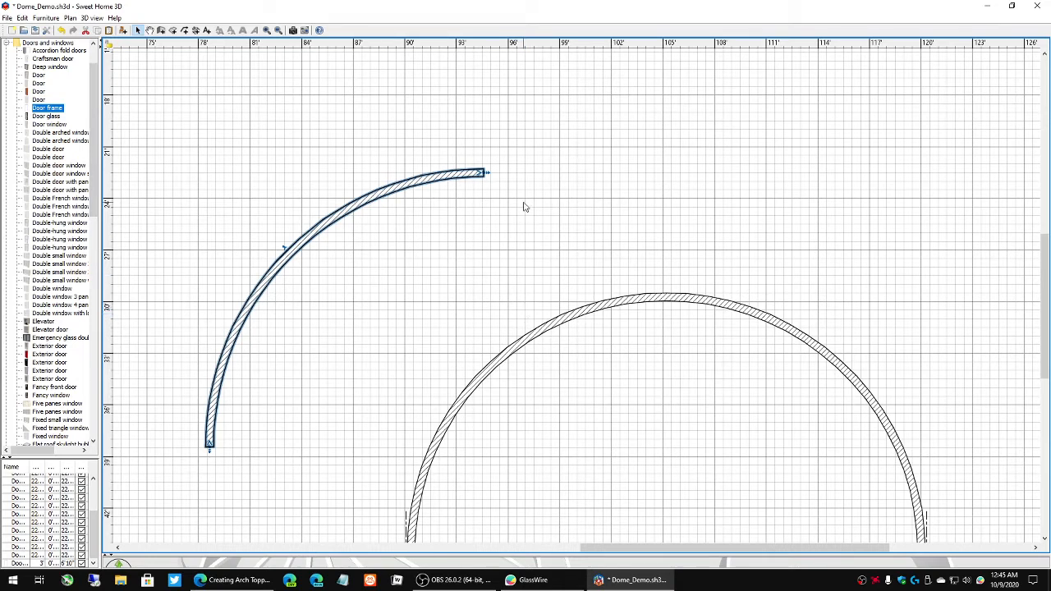
click(51, 19)
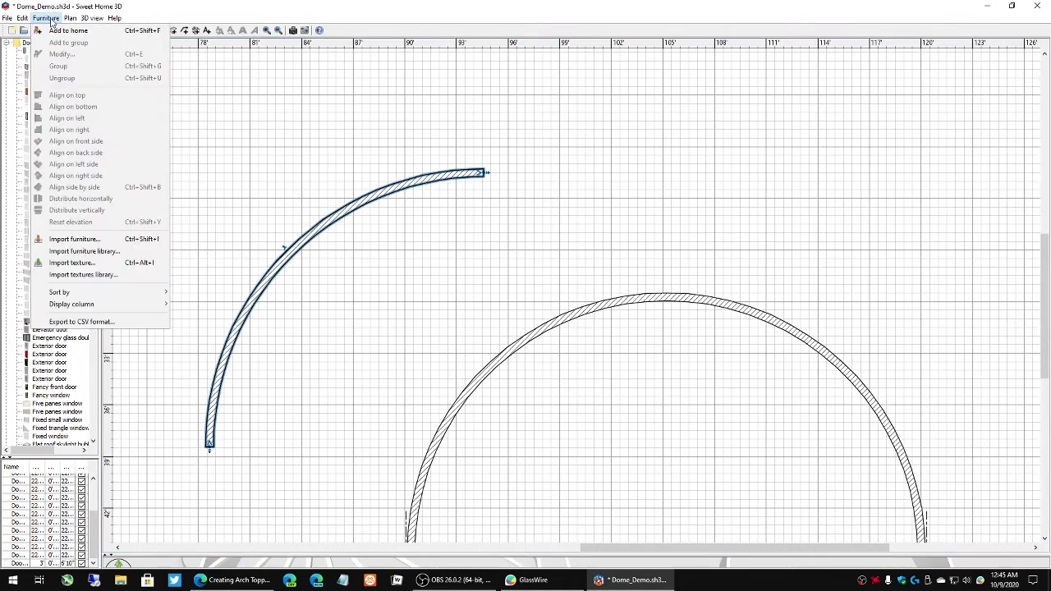
click(68, 239)
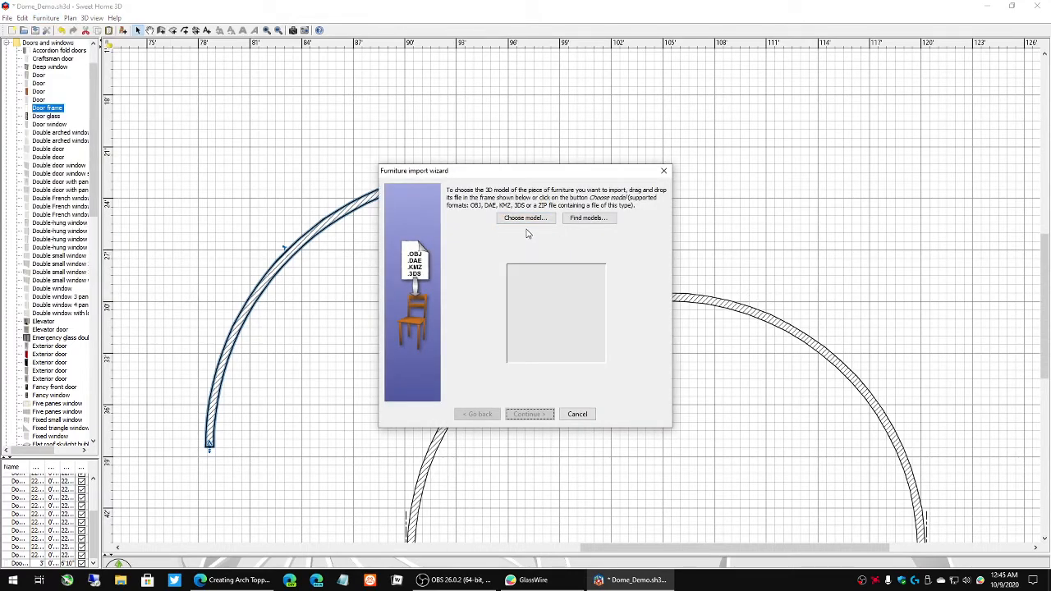
click(522, 220)
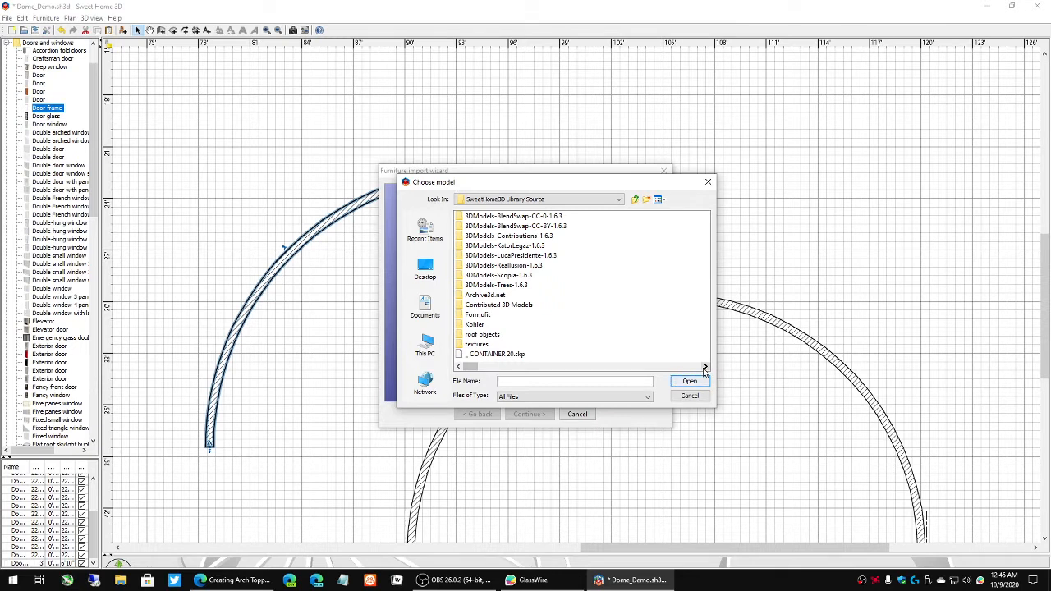
click(705, 367)
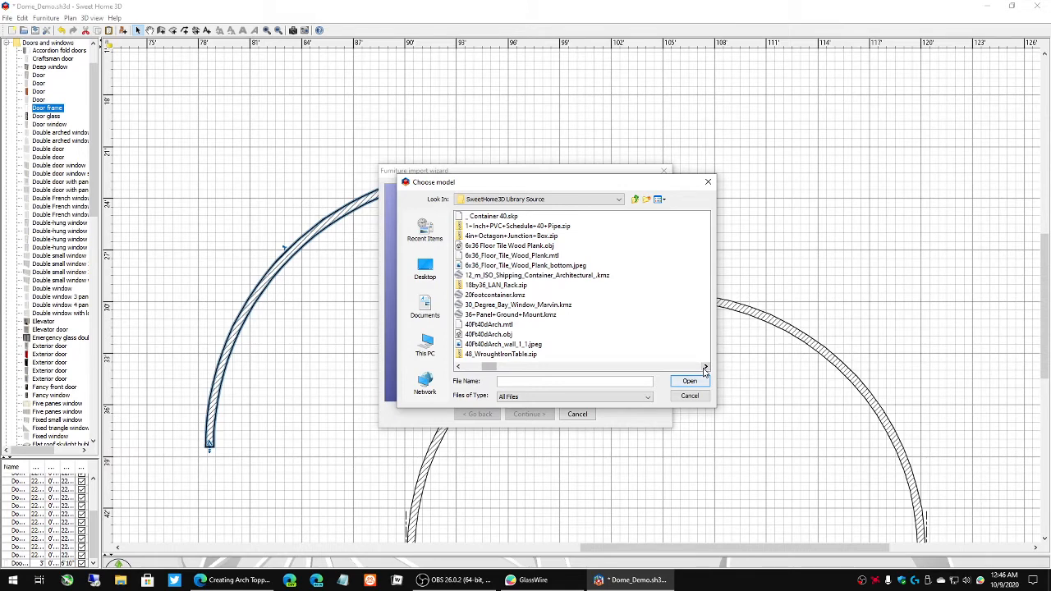
click(706, 367)
click(705, 367)
click(705, 367)
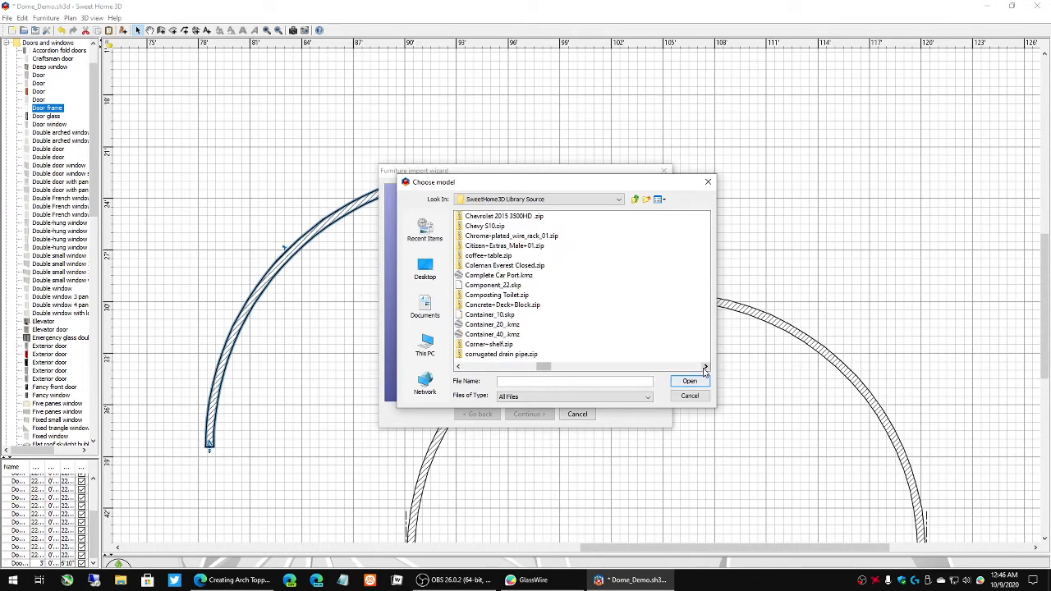
click(705, 367)
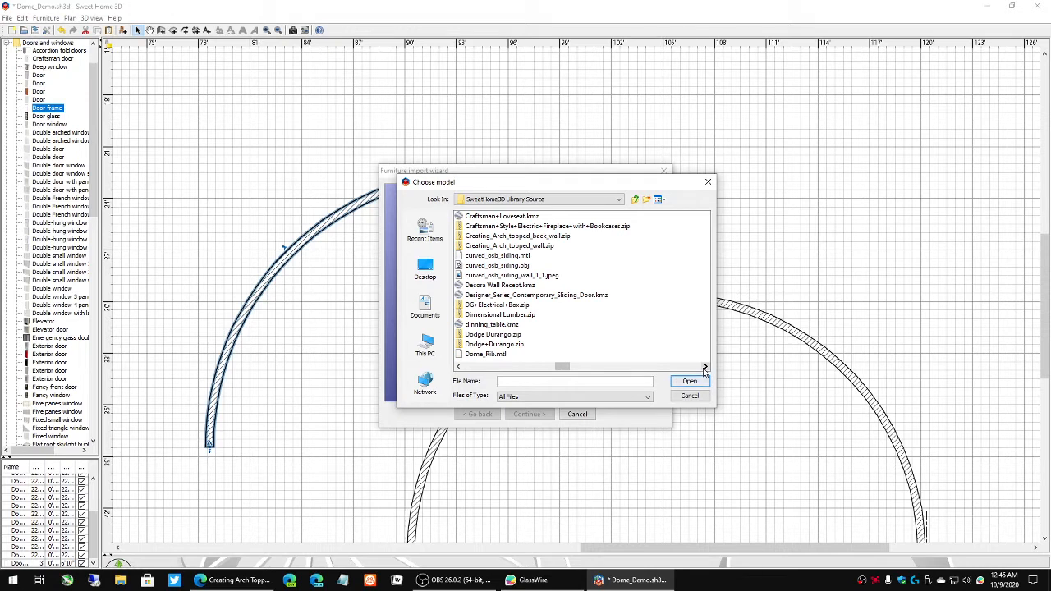
click(705, 367)
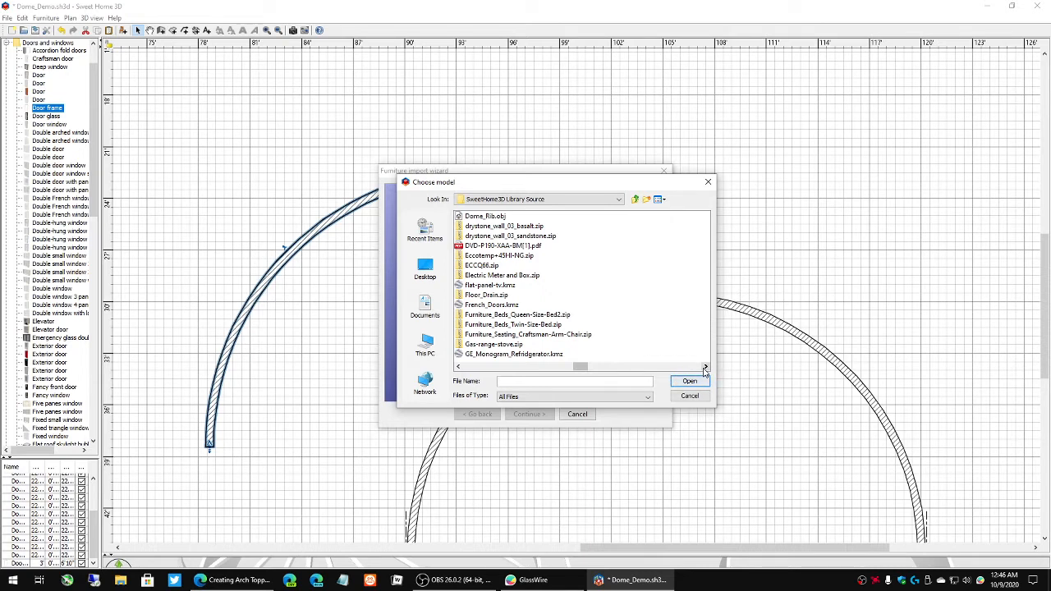
click(706, 368)
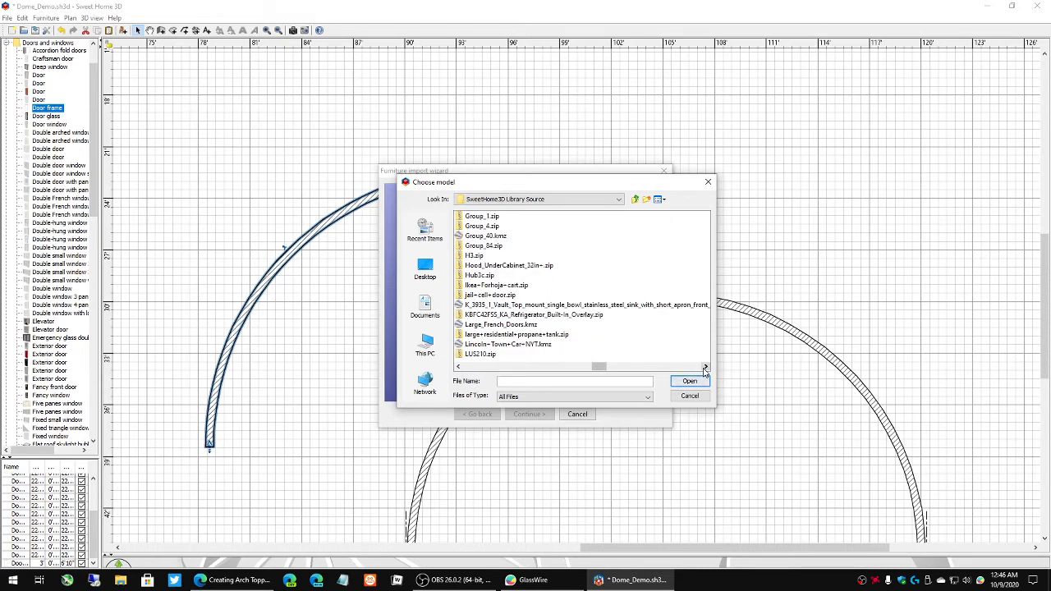
click(458, 367)
click(457, 367)
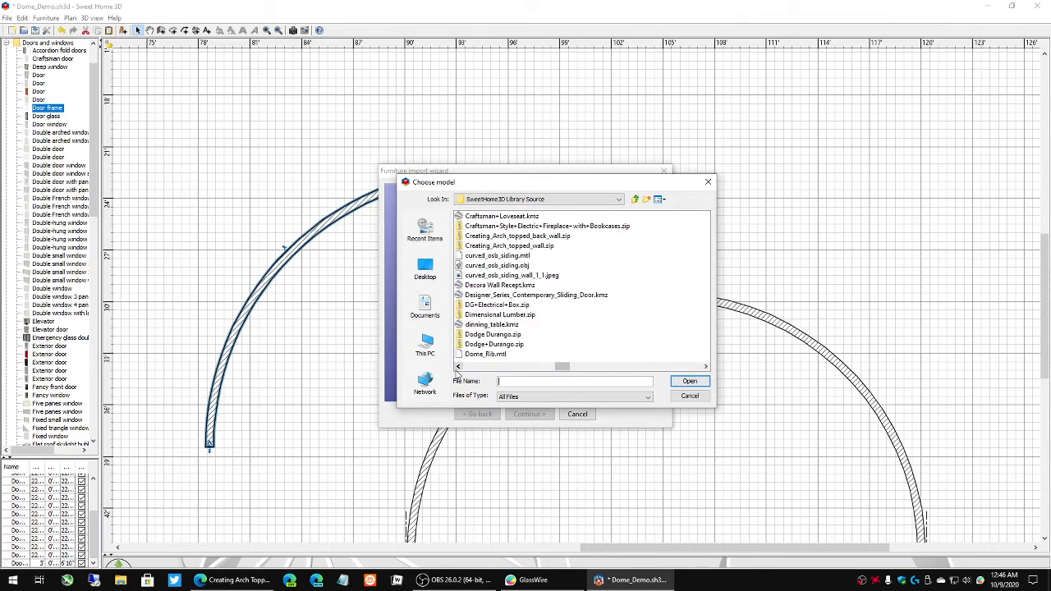
click(706, 367)
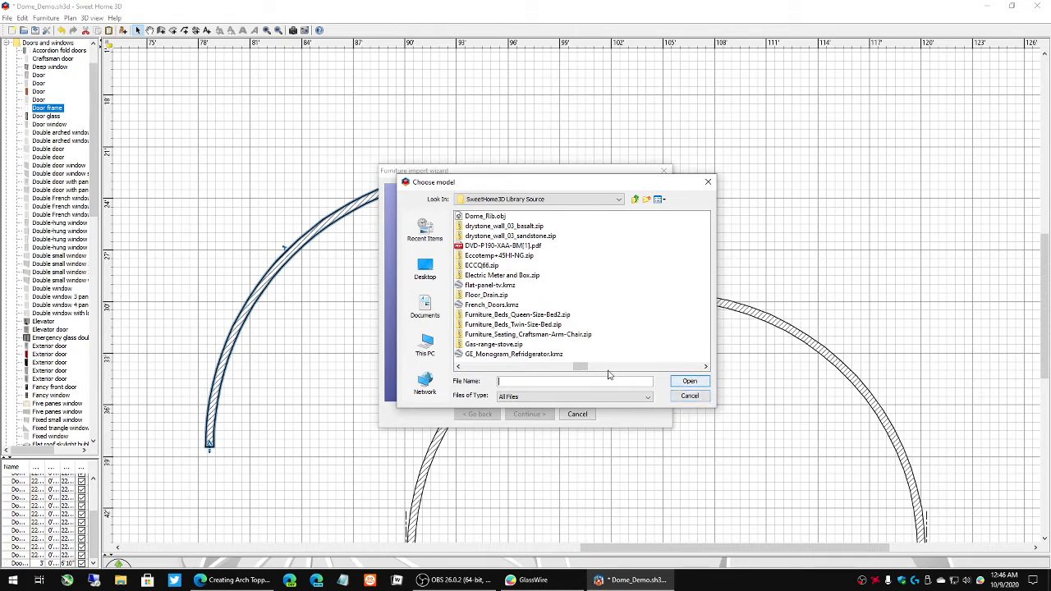
click(705, 368)
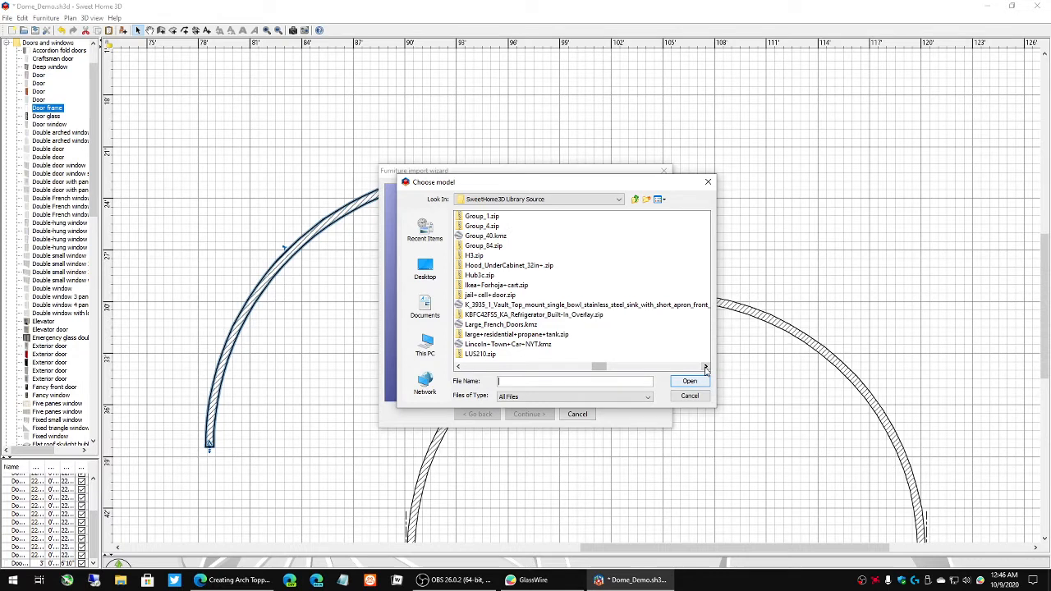
click(637, 200)
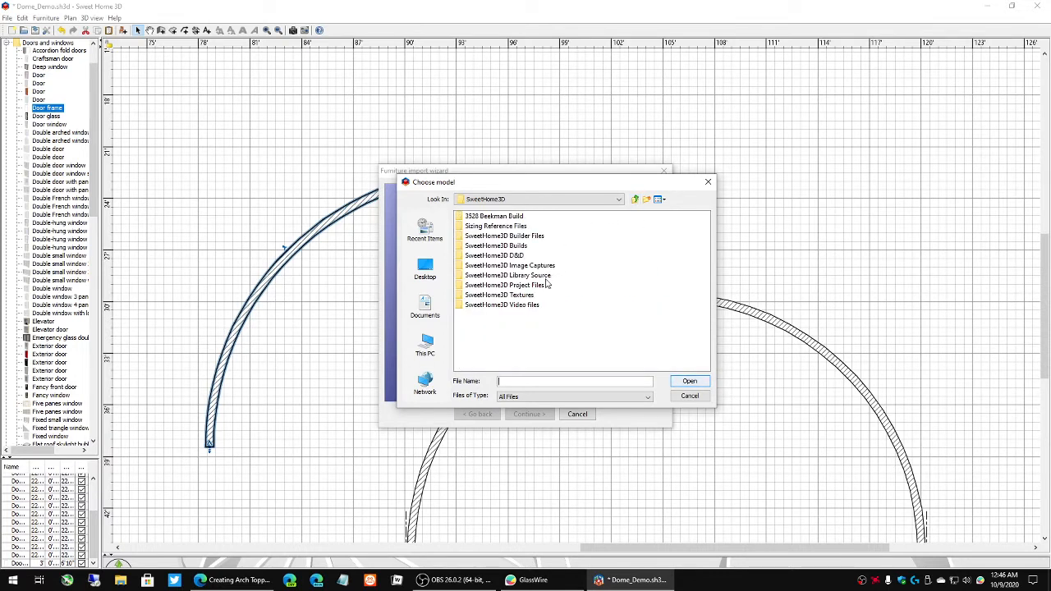
click(691, 397)
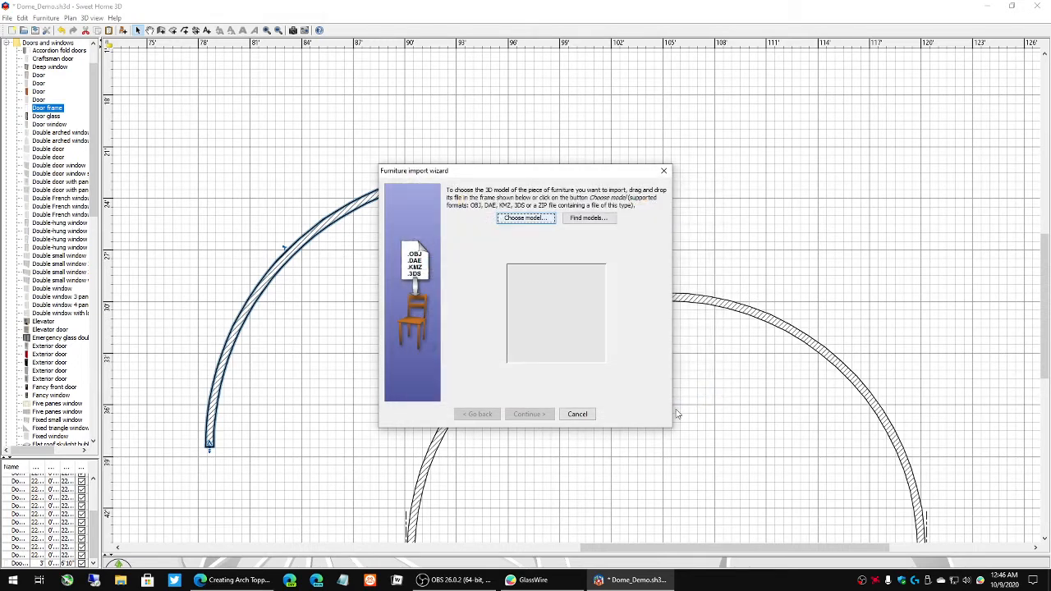
click(588, 420)
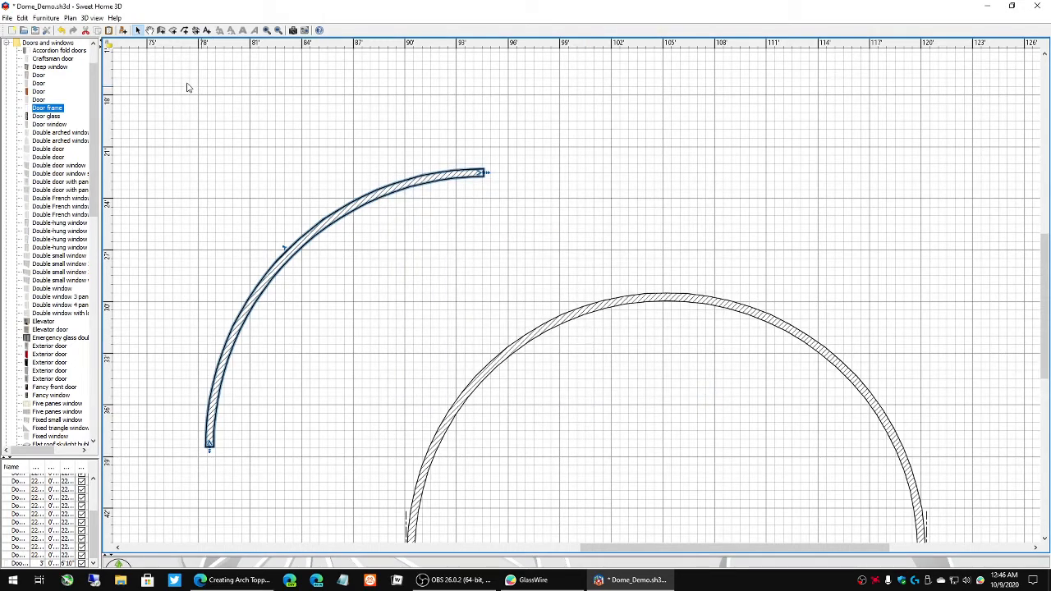
Step: Check the destination folder of the OBJ export to locate the saved dome rib file, without exporting again
click(92, 18)
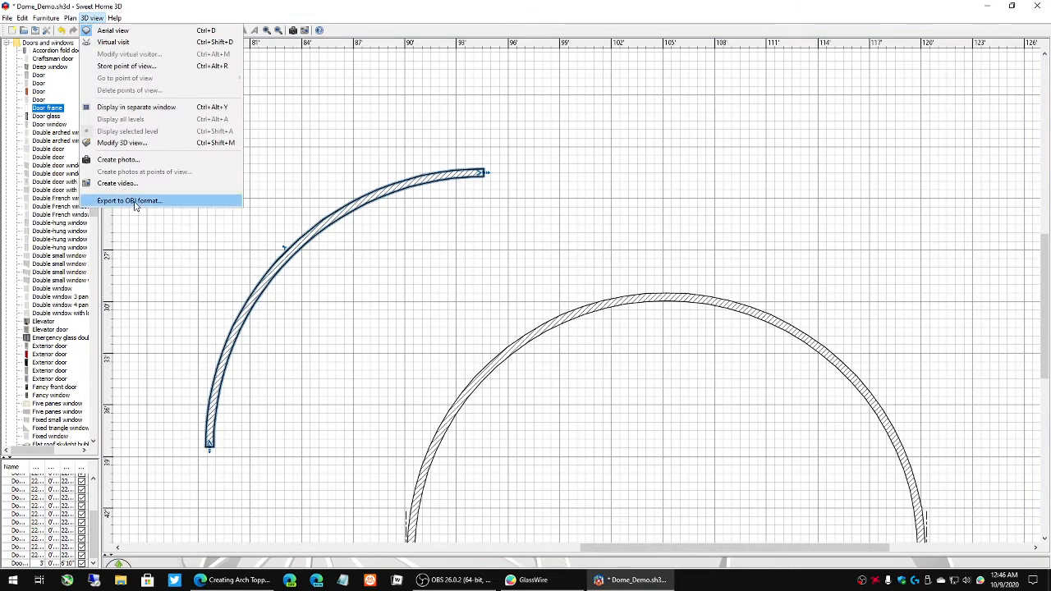
click(132, 201)
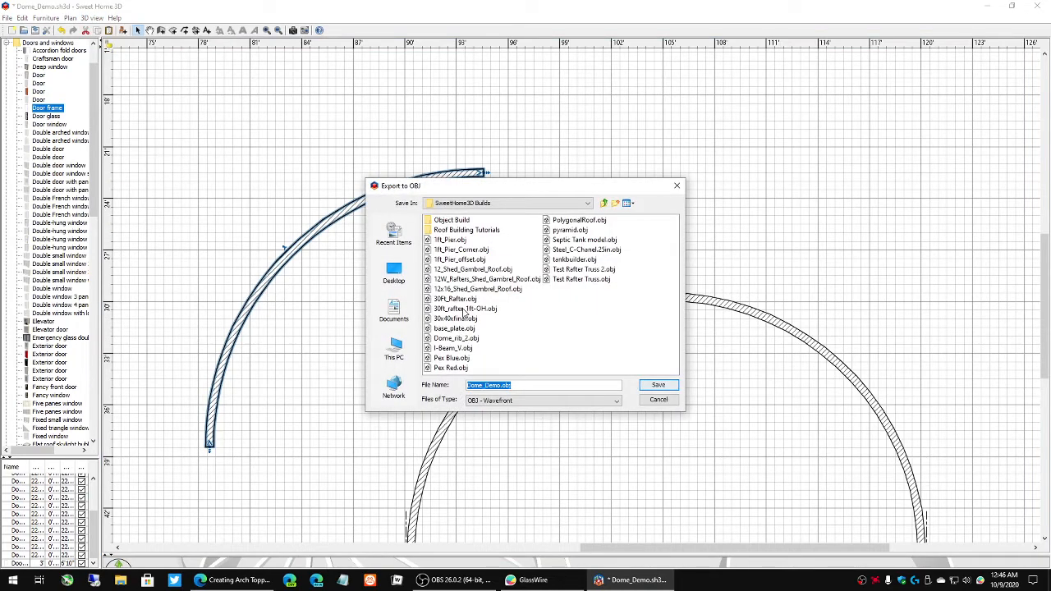
click(658, 385)
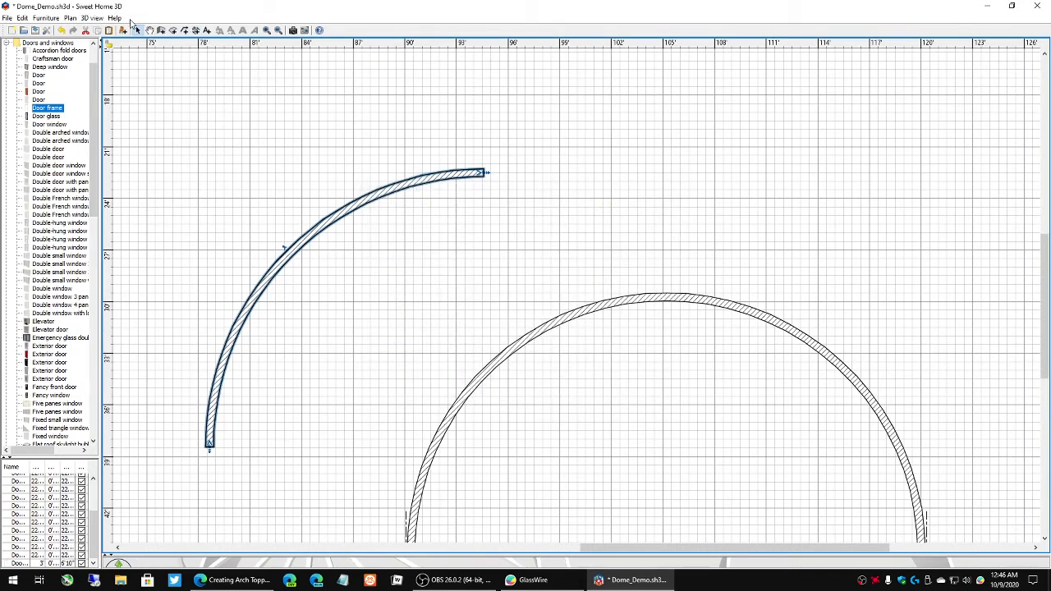
Step: Start a furniture import and choose Dome_rib_2.obj from the SweetHome3D Builds folder as its model
click(94, 18)
click(99, 20)
click(96, 18)
mouse_move(45, 23)
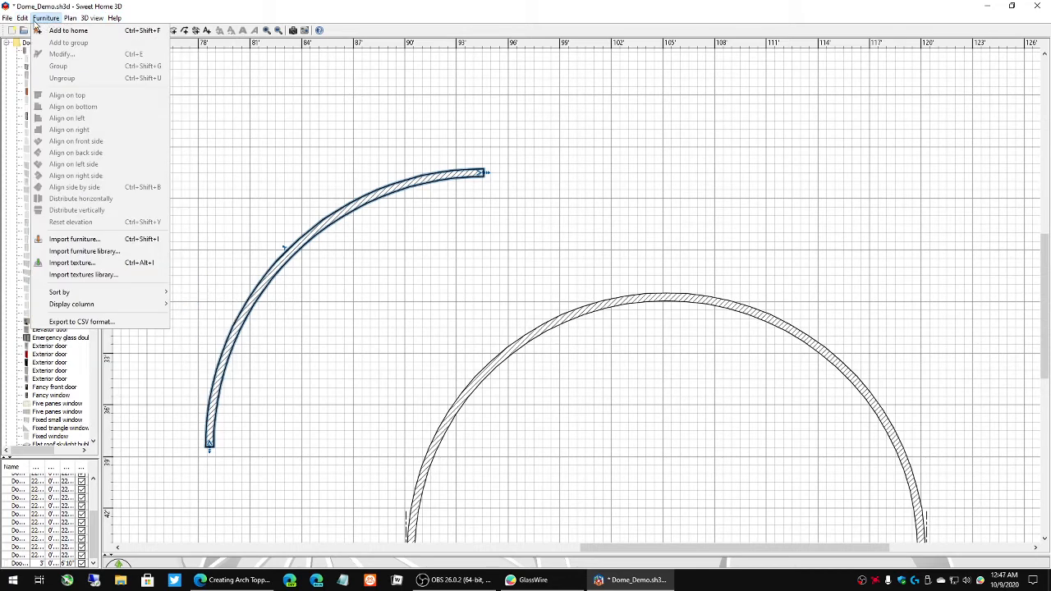
click(74, 239)
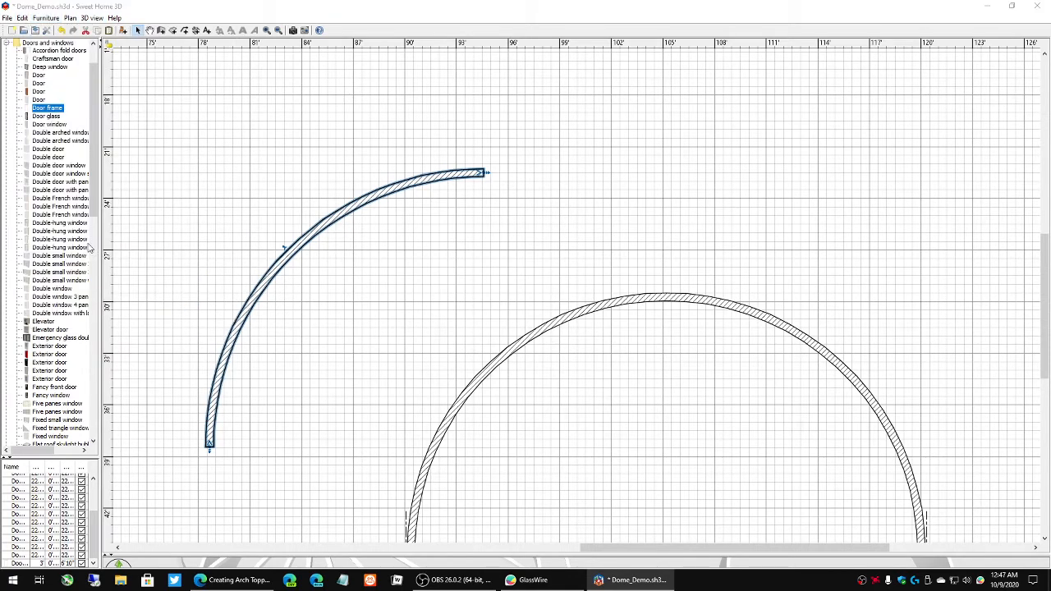
click(524, 218)
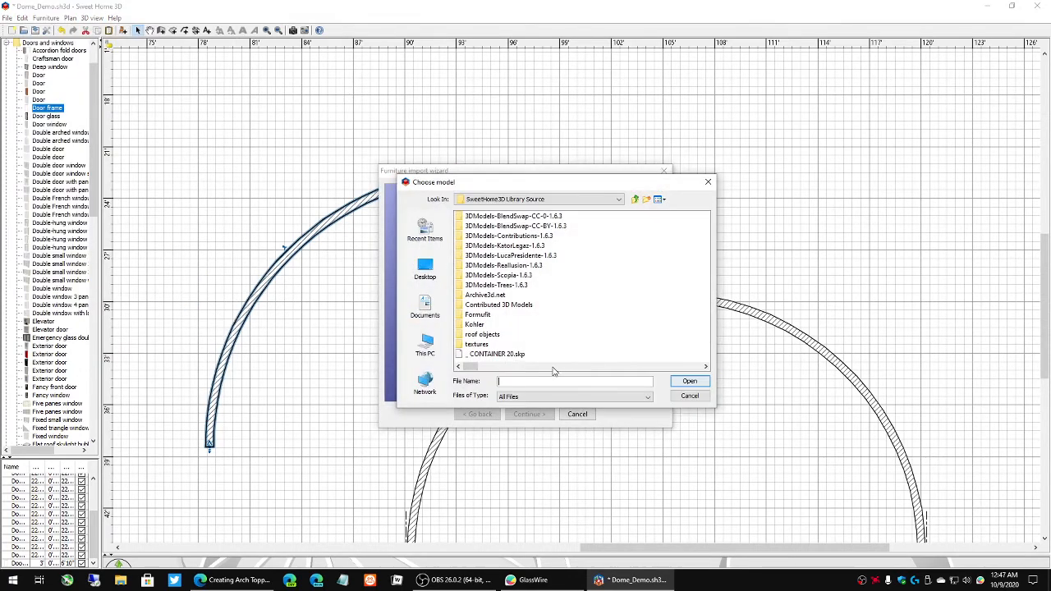
click(635, 199)
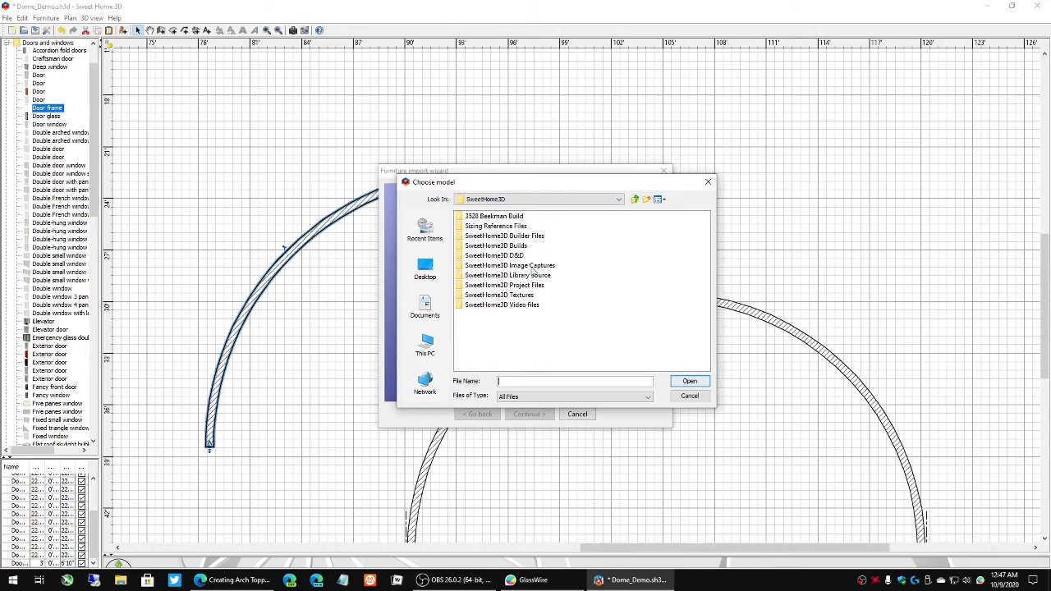
double_click(496, 247)
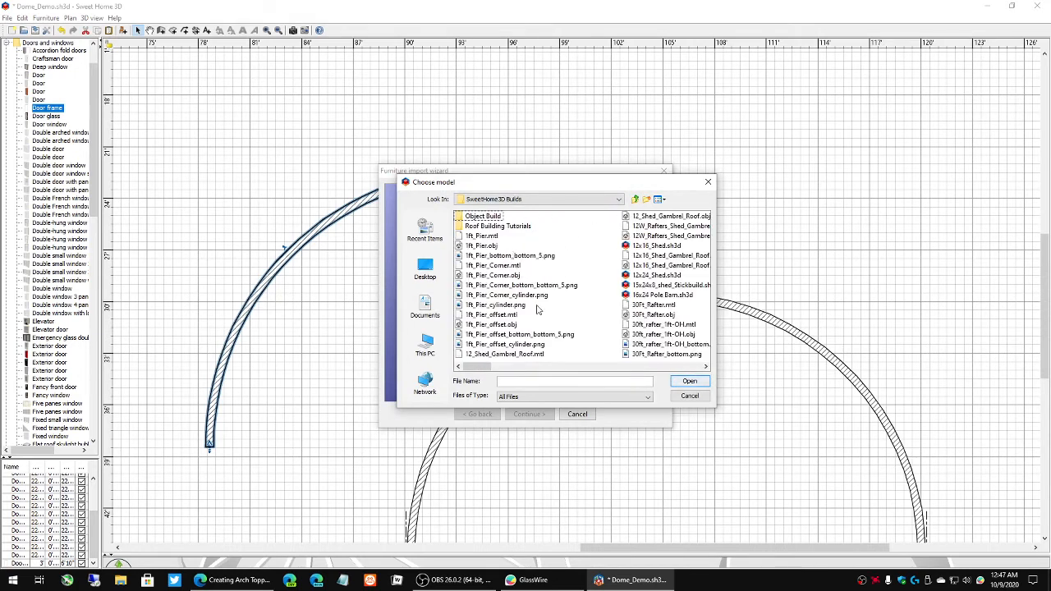
drag(479, 367, 645, 381)
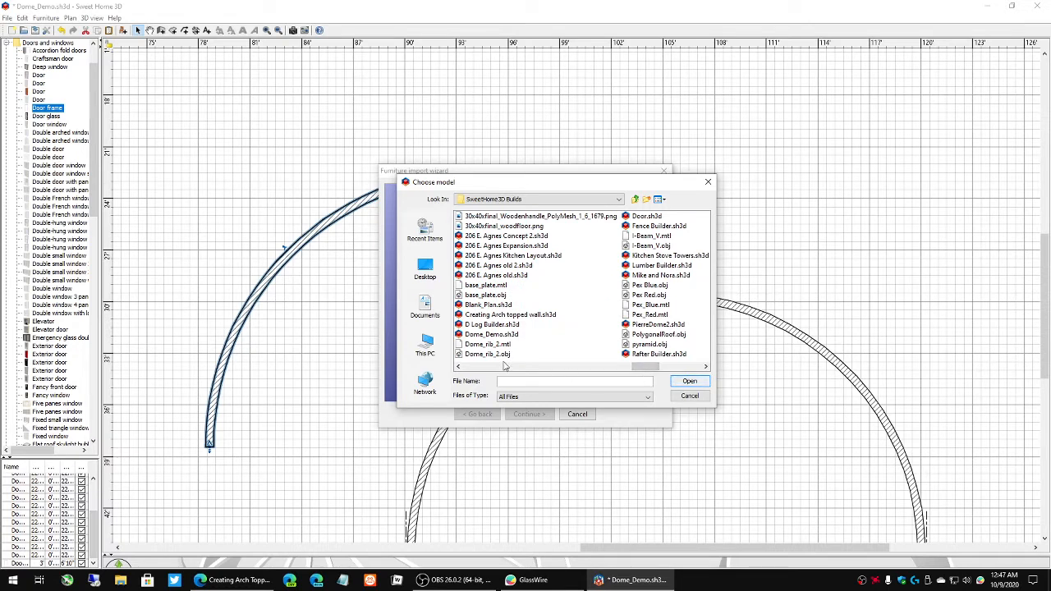
click(487, 354)
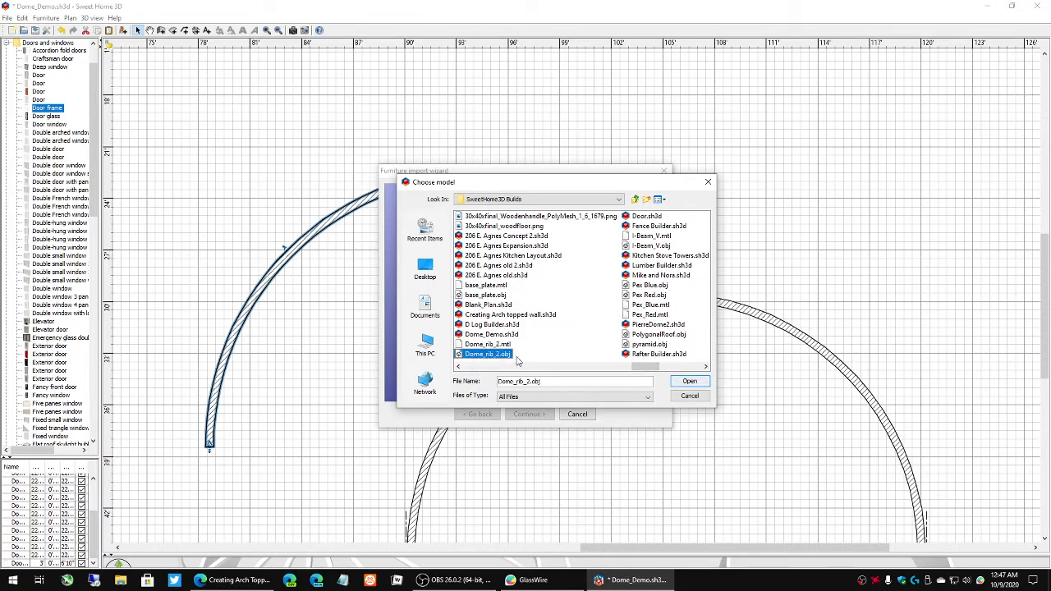
click(690, 383)
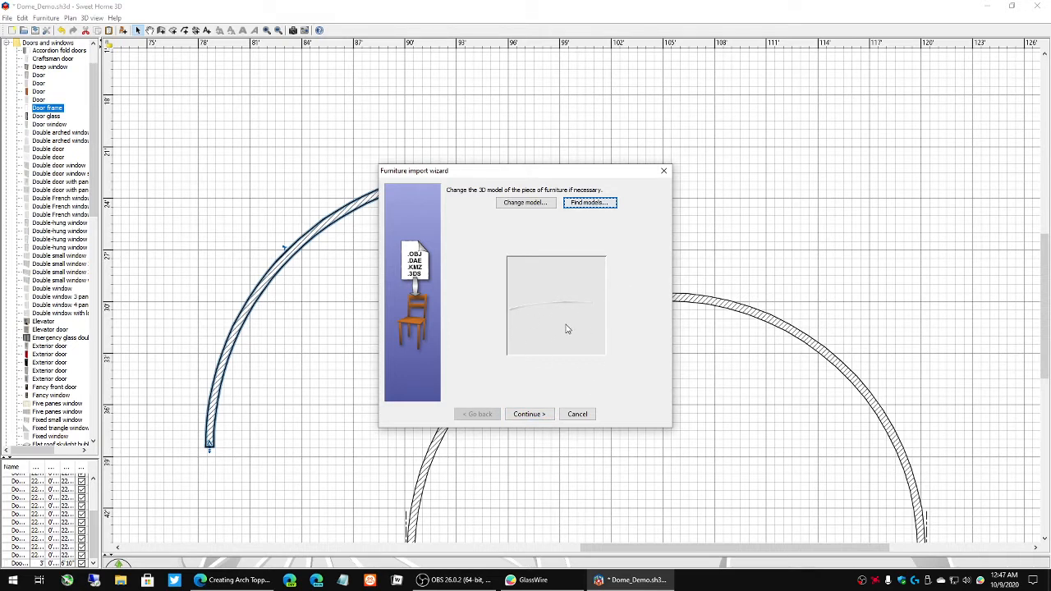
Step: Rotate the imported rib model one step so the quarter arc stands upright, and accept that orientation
click(530, 414)
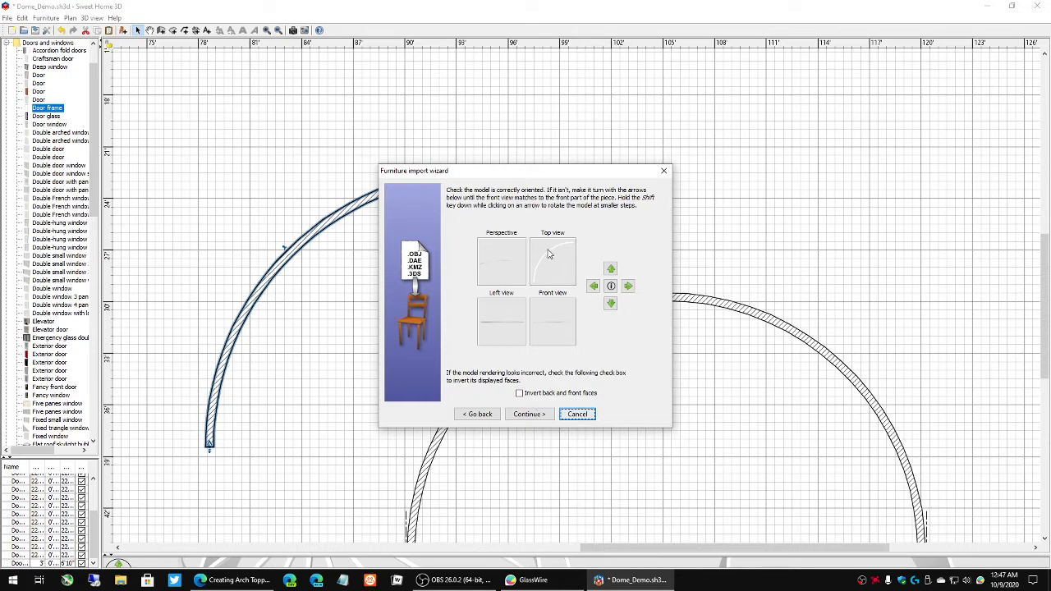
click(611, 304)
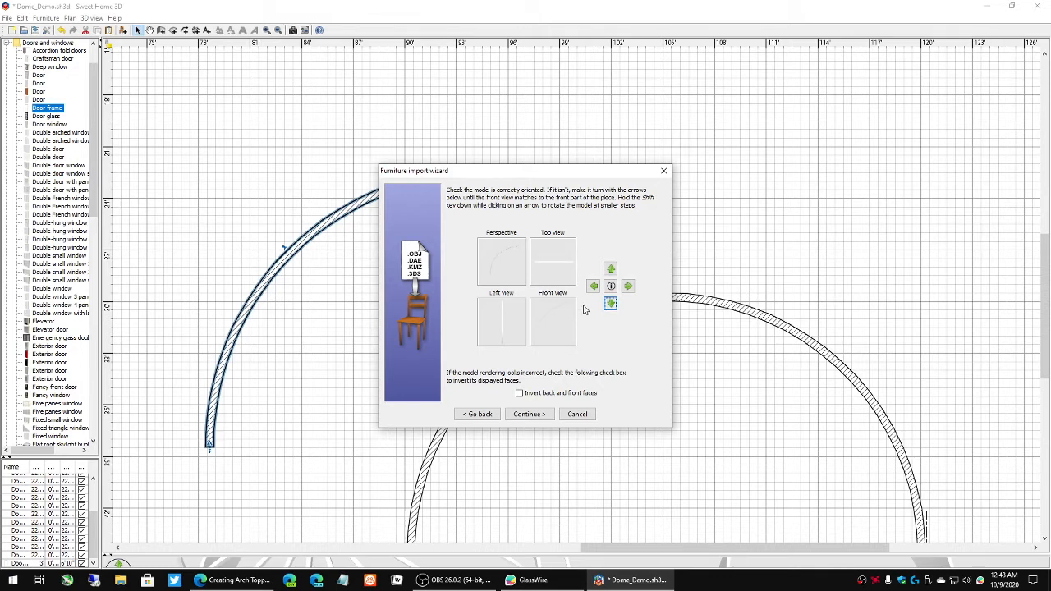
click(544, 416)
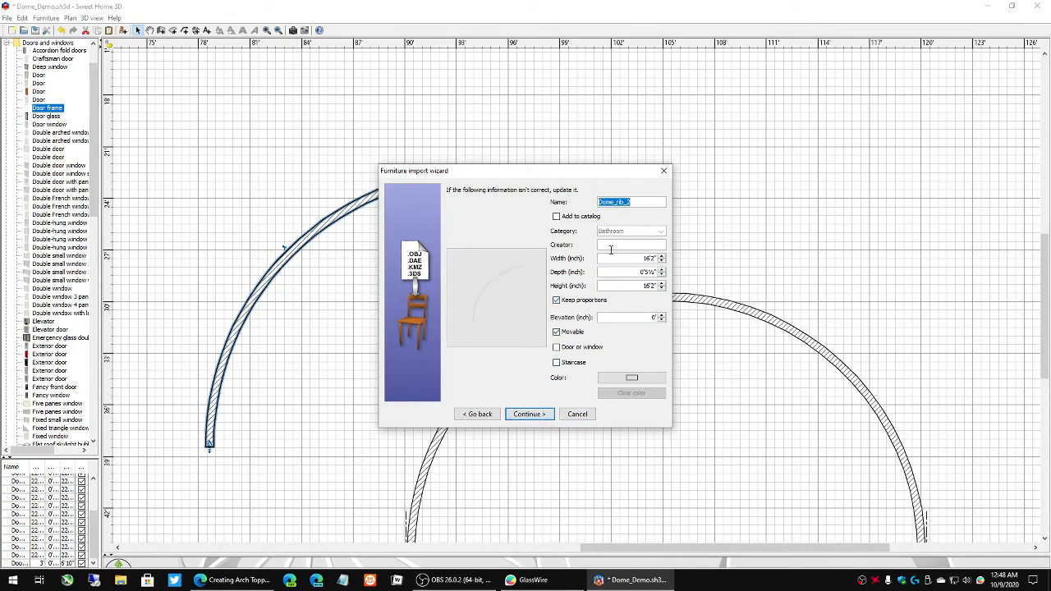
Step: Add Dome_rib_2 to the catalog under Construction Material, turn off keeping proportions, and finish the import
click(557, 216)
click(661, 231)
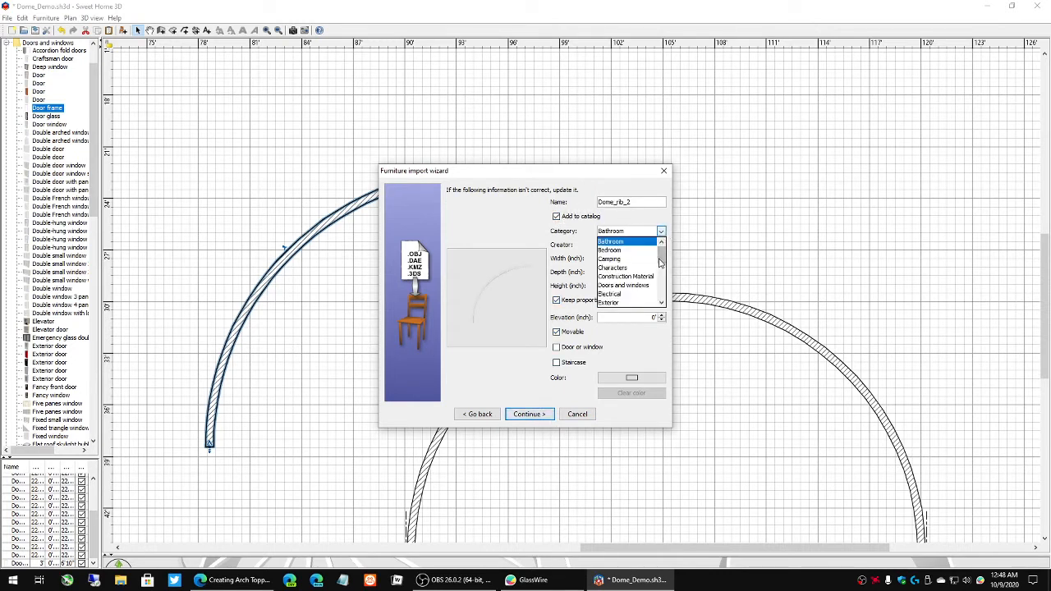
click(642, 277)
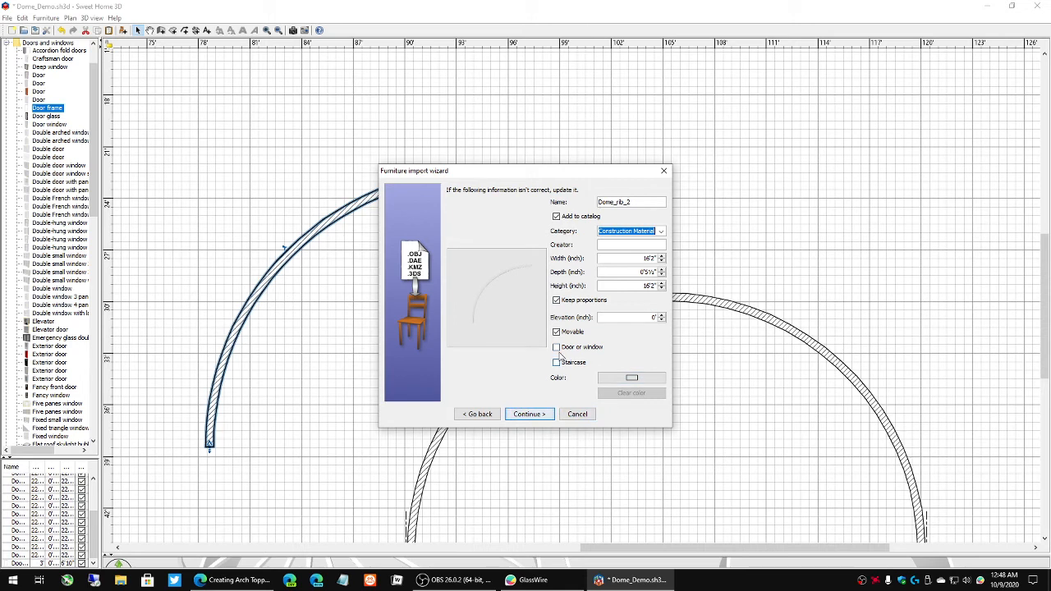
click(557, 301)
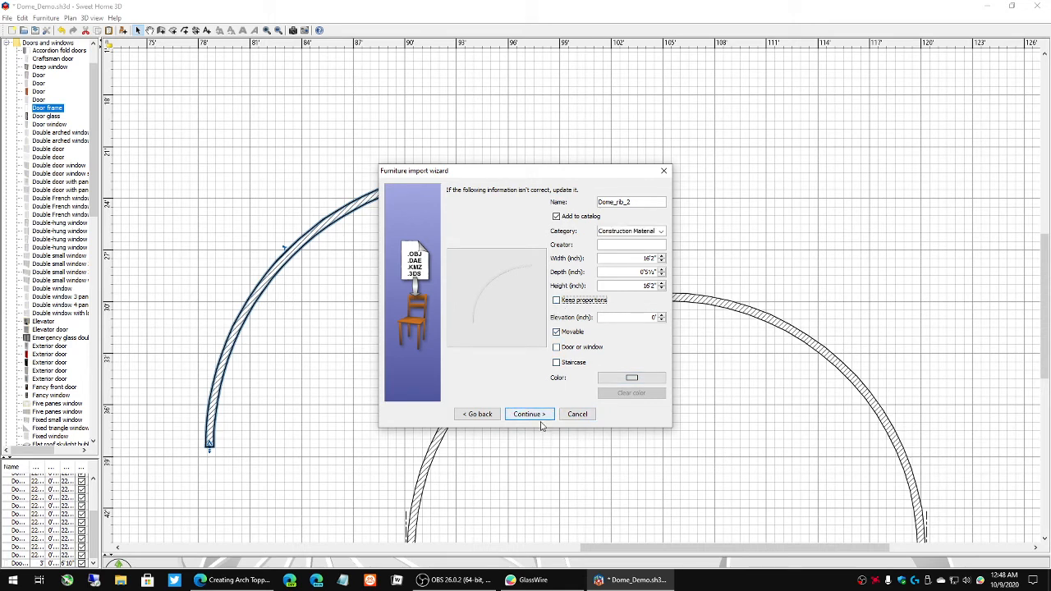
click(530, 414)
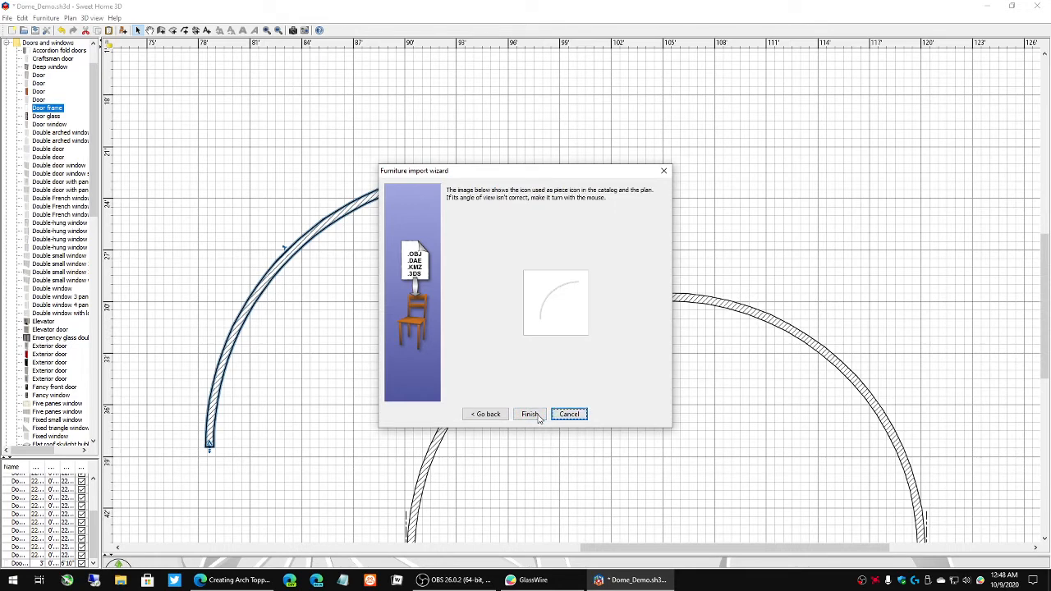
click(539, 417)
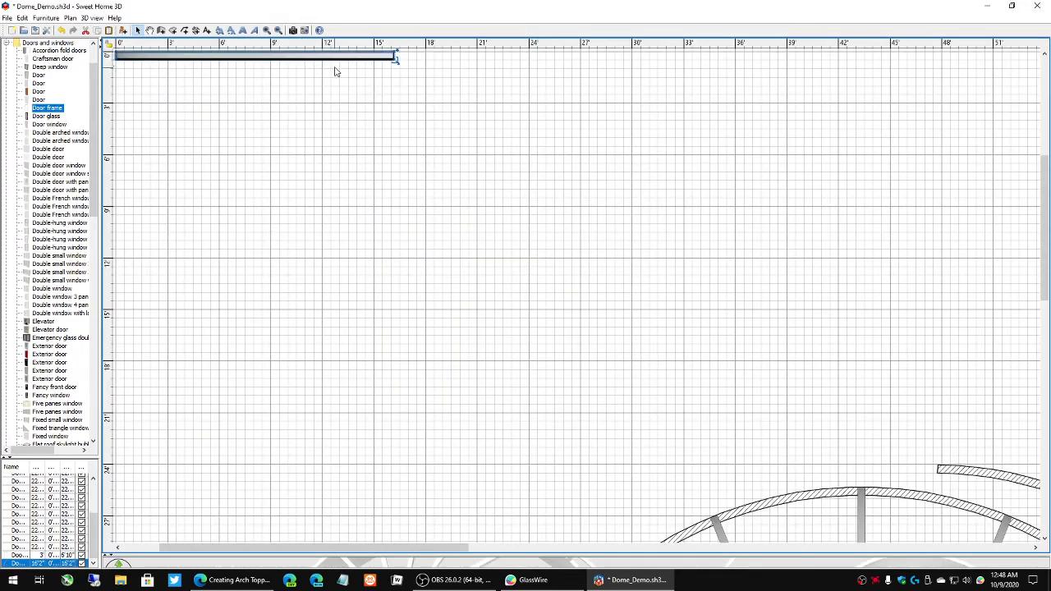
Step: Move the imported Dome_rib_2 from the plan's origin across to the open area between the two circular walls
drag(345, 54, 813, 298)
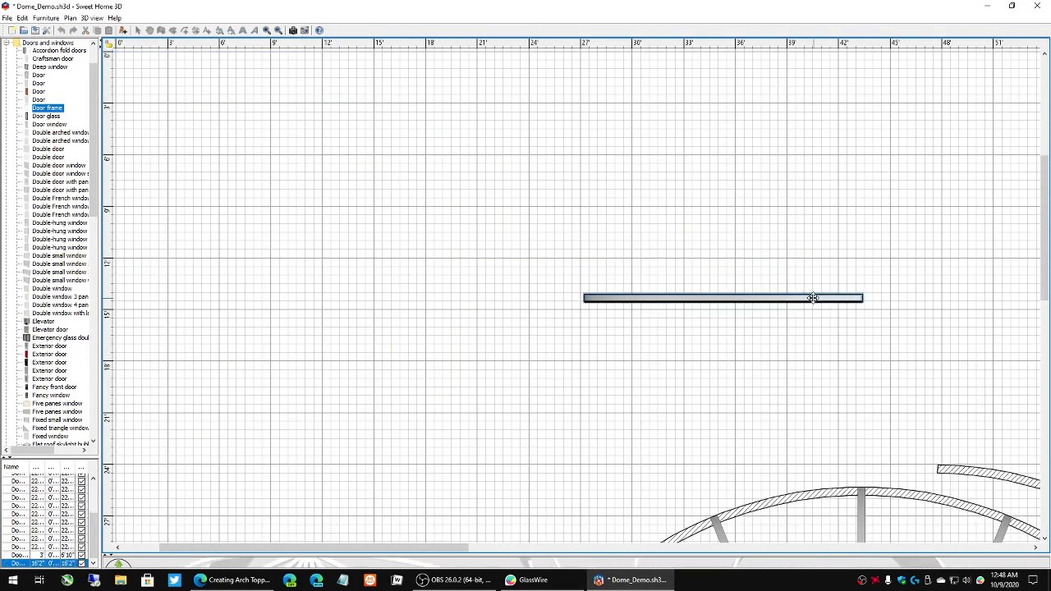
drag(437, 549, 609, 553)
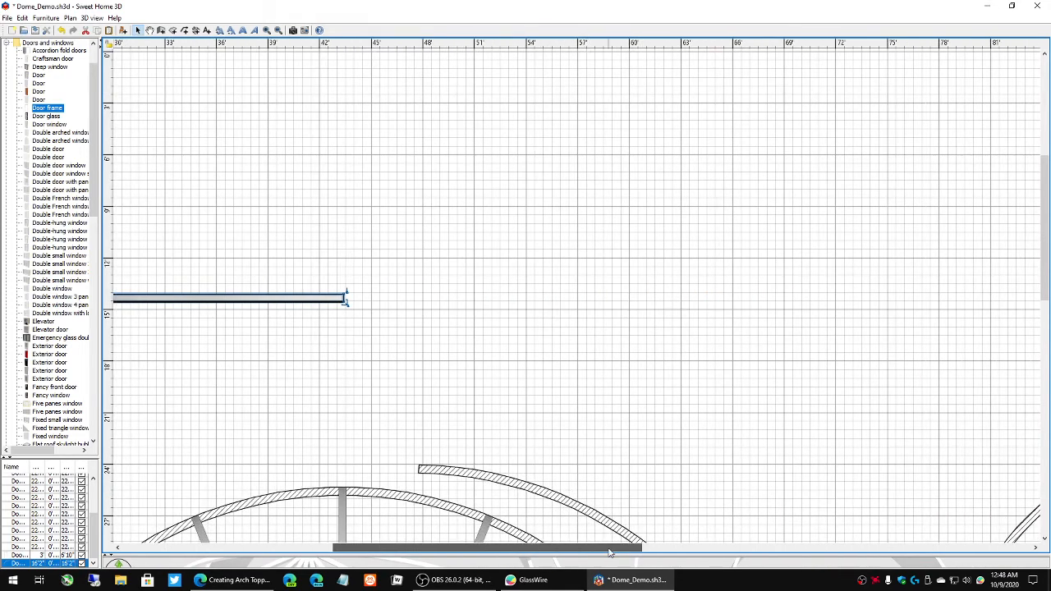
drag(280, 295, 905, 365)
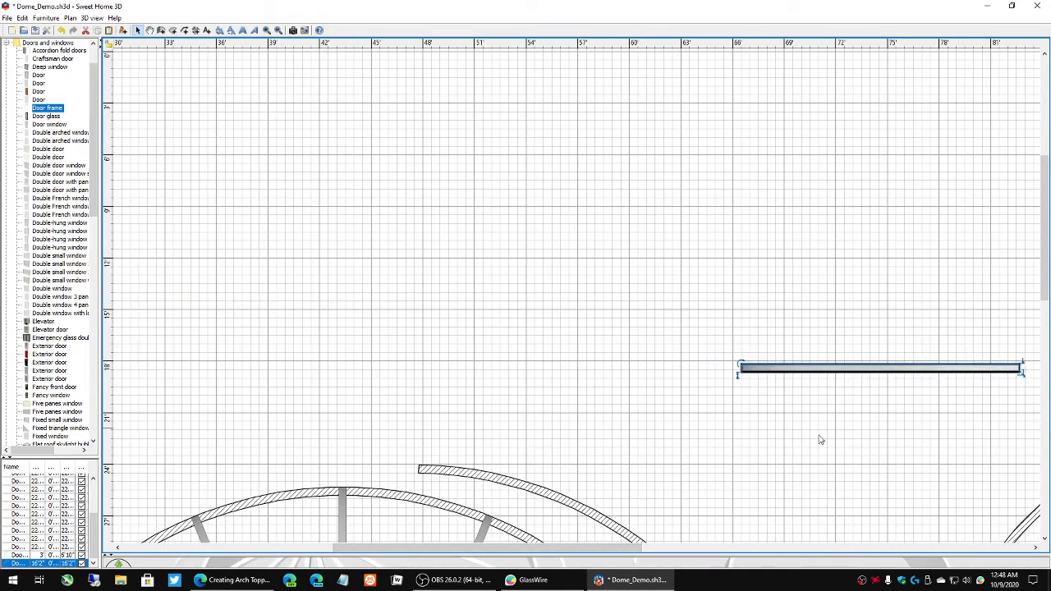
drag(549, 549, 701, 542)
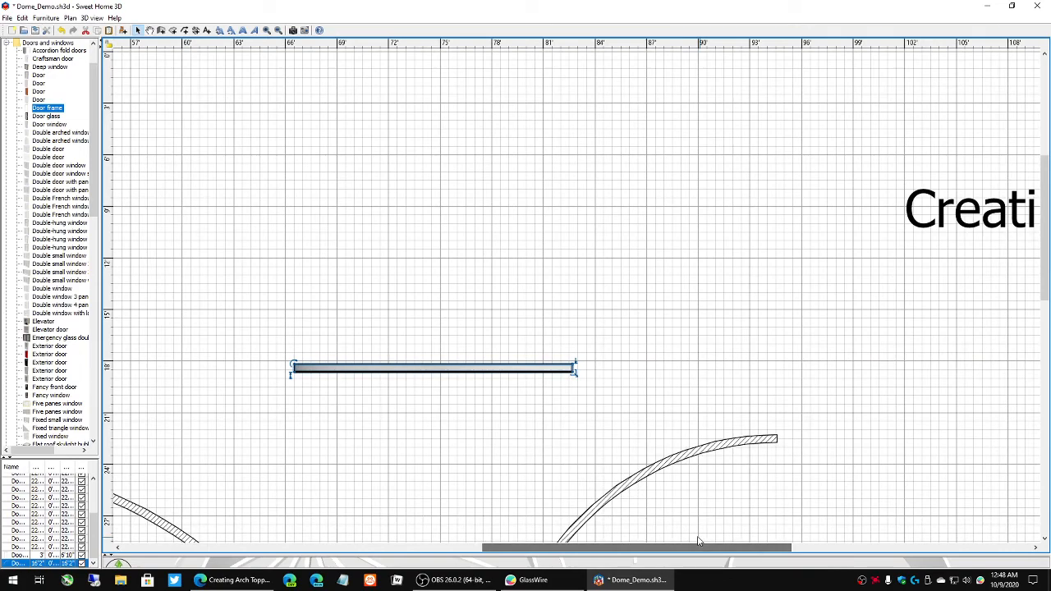
Step: Delete the quarter-arc wall that served as the template for the rib
scroll(1047, 235, down, 1)
drag(1047, 236, 1047, 304)
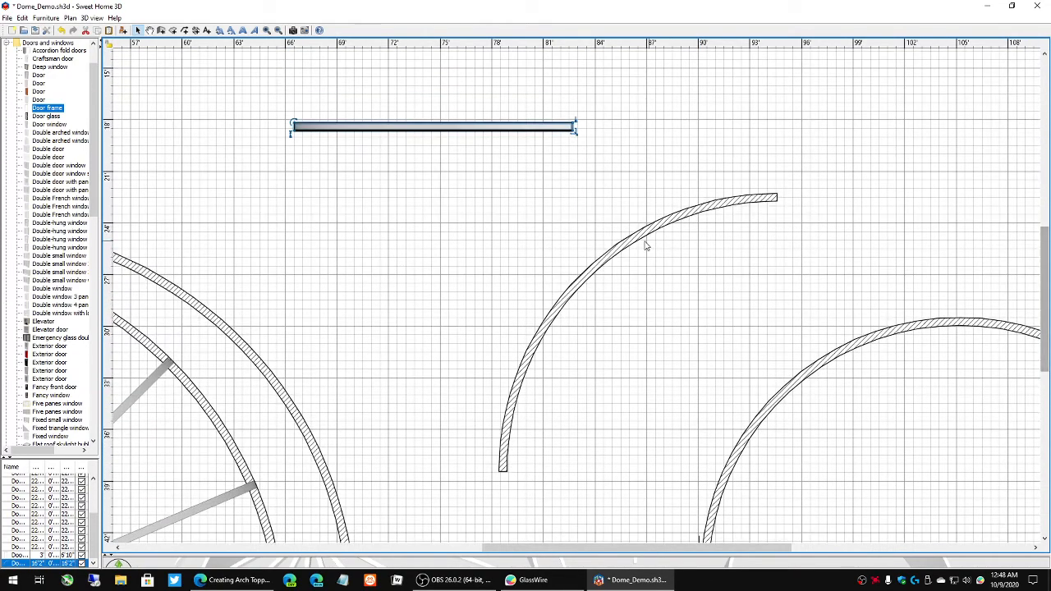
click(605, 252)
click(611, 256)
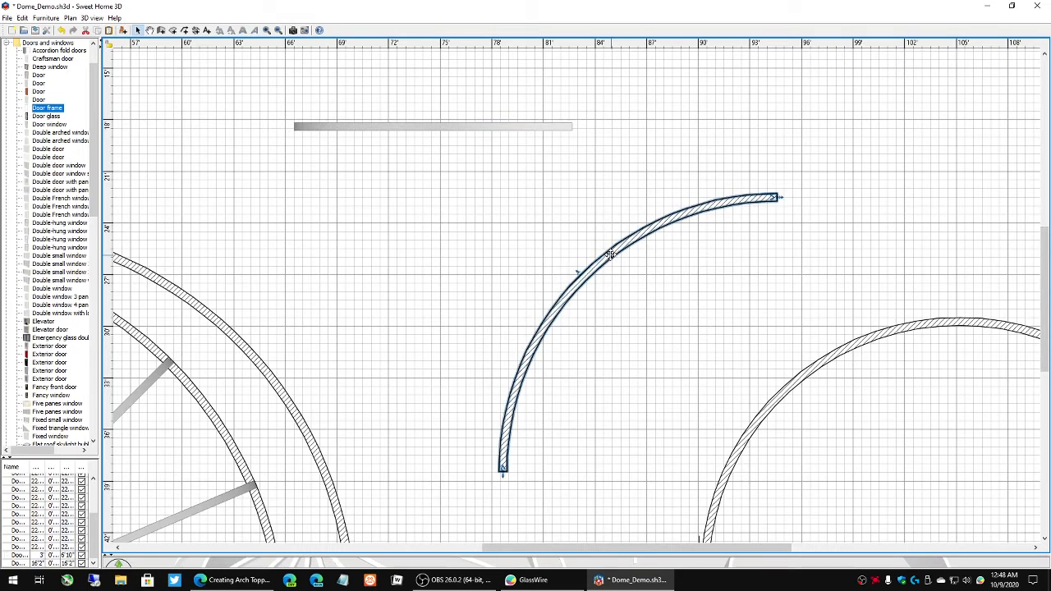
key(Delete)
Step: Move Dome_rib_2 across the plan to just outside the upper-left side of the circular wall with the door opening
click(463, 126)
drag(462, 126, 662, 213)
drag(704, 241, 742, 319)
drag(653, 551, 763, 551)
drag(1044, 304, 1047, 375)
drag(440, 80, 404, 99)
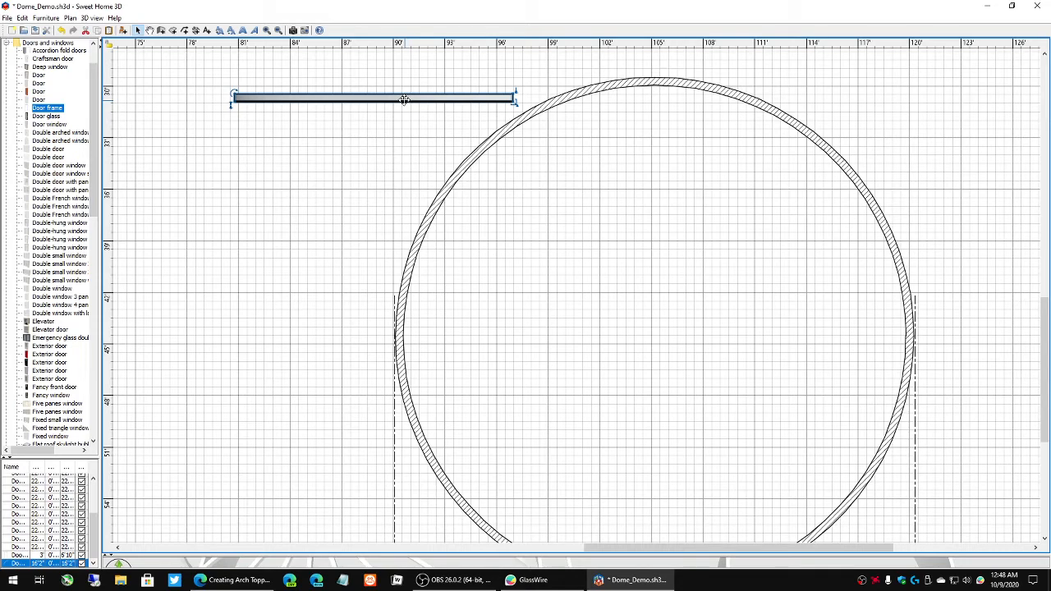
Step: Set the elevation of Dome_rib_2 to 8 ft
double_click(404, 100)
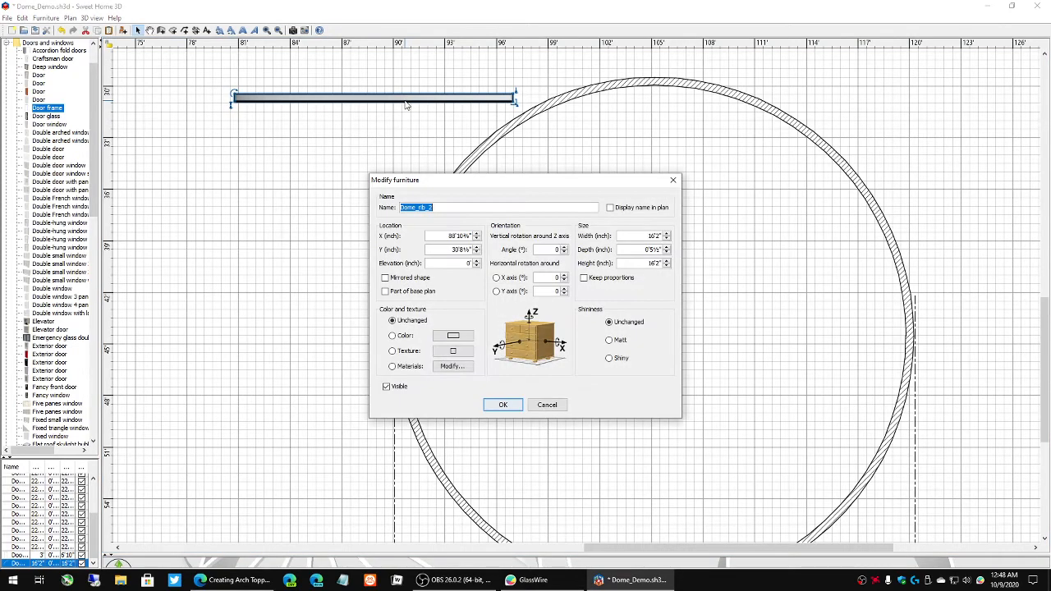
click(469, 263)
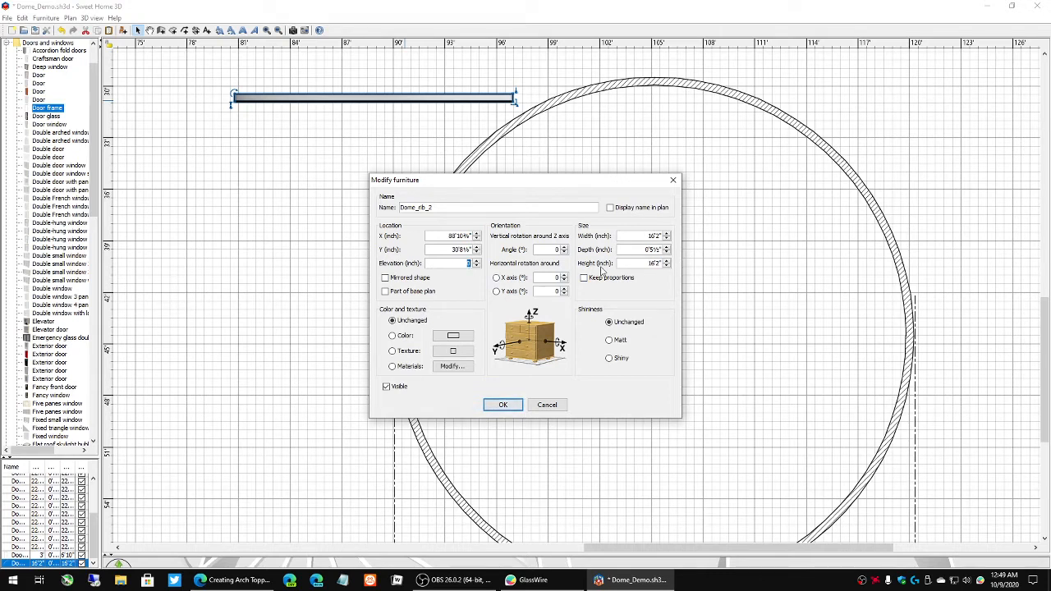
text(8)
click(504, 405)
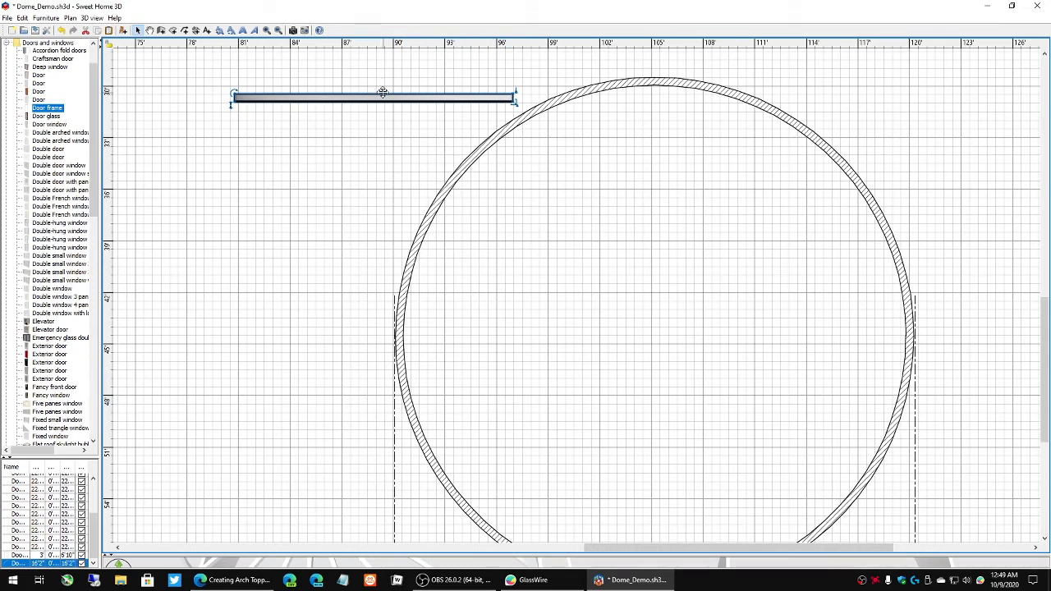
Step: Place Dome_rib_2 horizontally inside the circle near its mid-height and nudge it until its outer end overlaps the wall's left side
drag(380, 94, 541, 327)
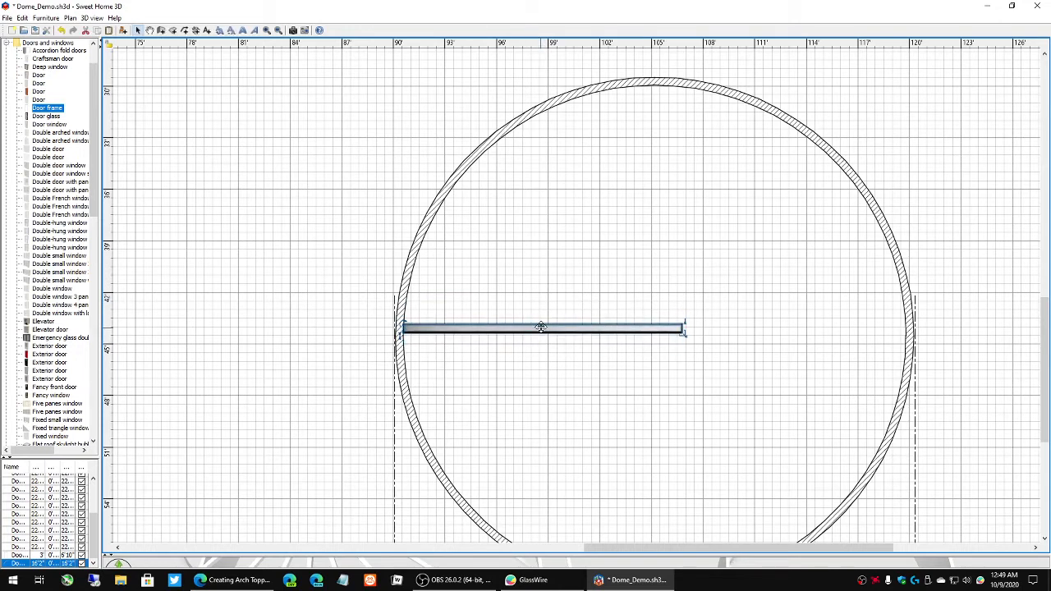
key(Left)
key(Left)
key(Left)
key(Left)
key(Left)
key(Left)
key(Left)
key(Left)
key(Left)
key(Left)
click(953, 355)
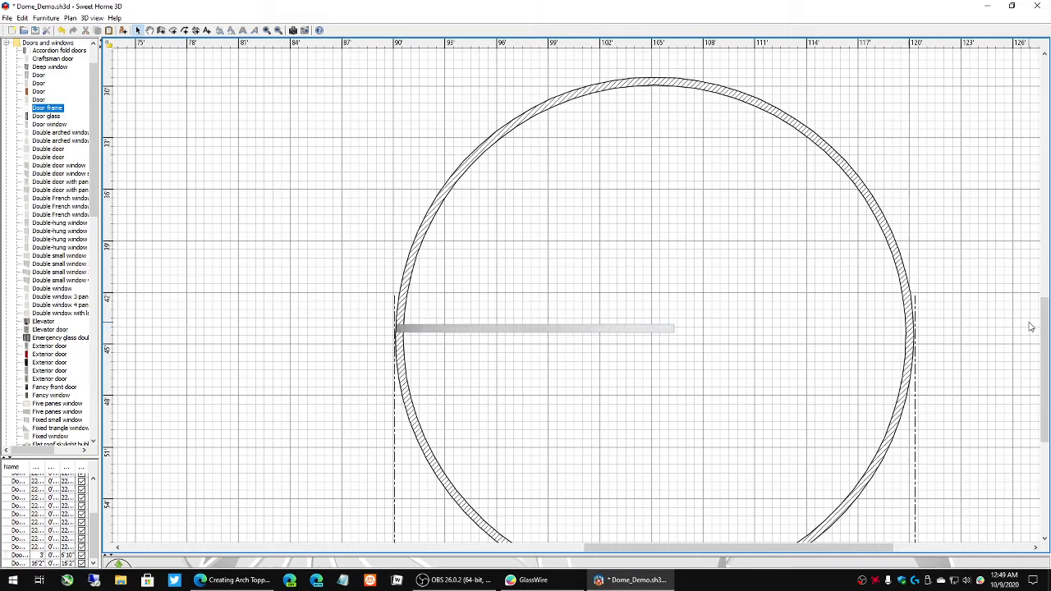
Step: Examine how the raised rib sits on the circular wall in an enlarged 3D view, and look over the surrounding plan
mouse_move(1047, 321)
mouse_down()
mouse_move(1049, 372)
mouse_move(1048, 341)
mouse_up()
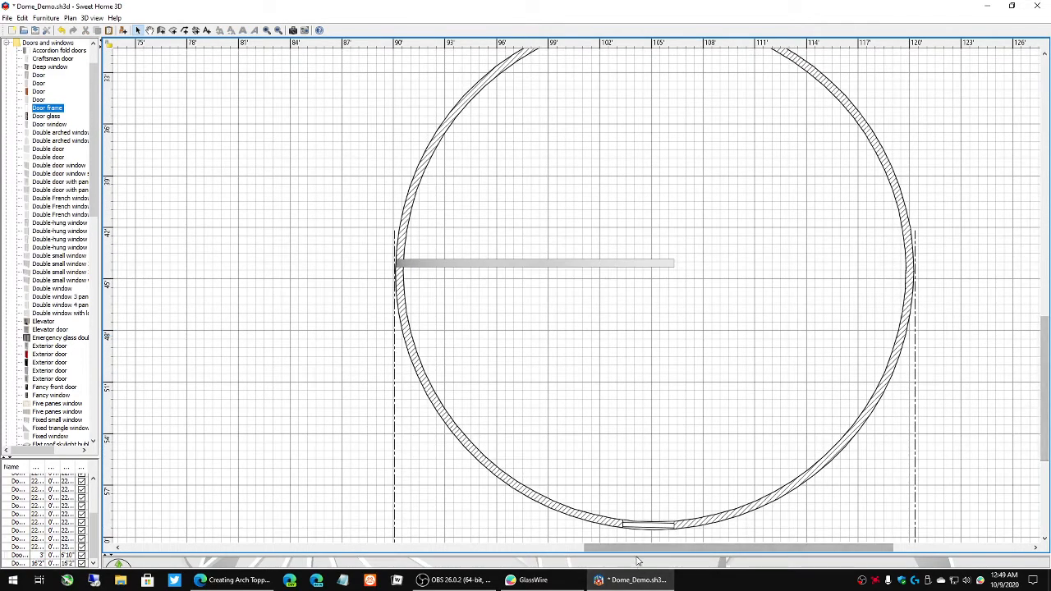
drag(649, 555, 570, 52)
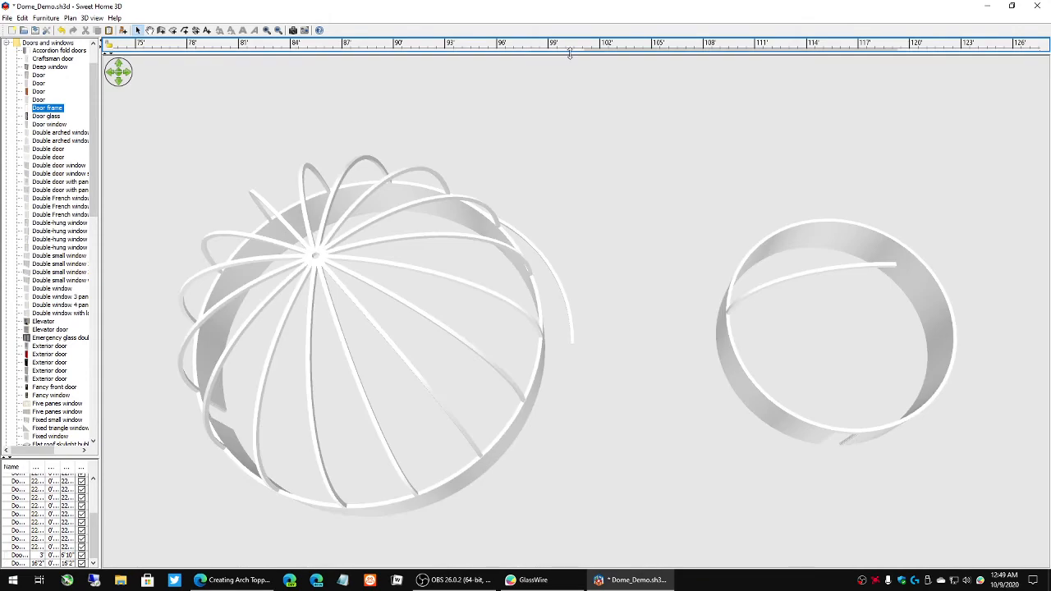
drag(828, 422, 834, 320)
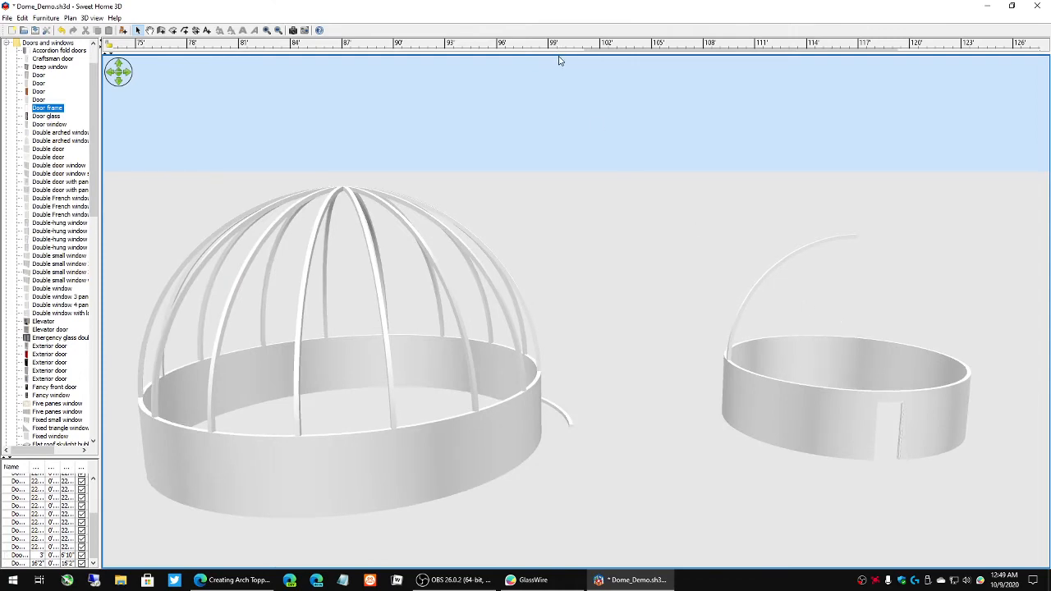
drag(559, 53, 567, 455)
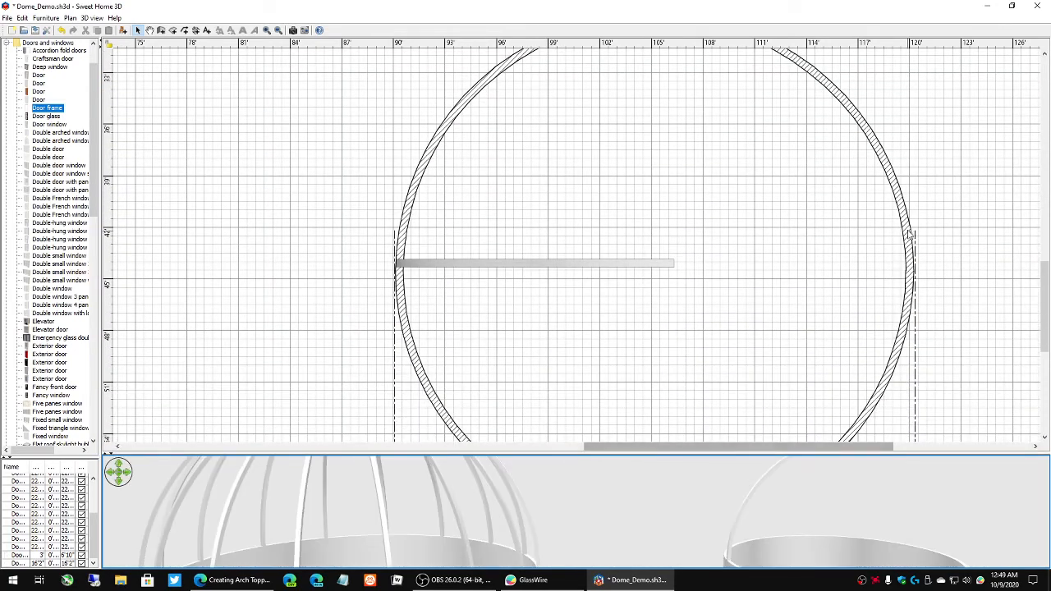
mouse_move(1045, 300)
mouse_down()
mouse_move(1045, 275)
mouse_move(1047, 304)
mouse_up()
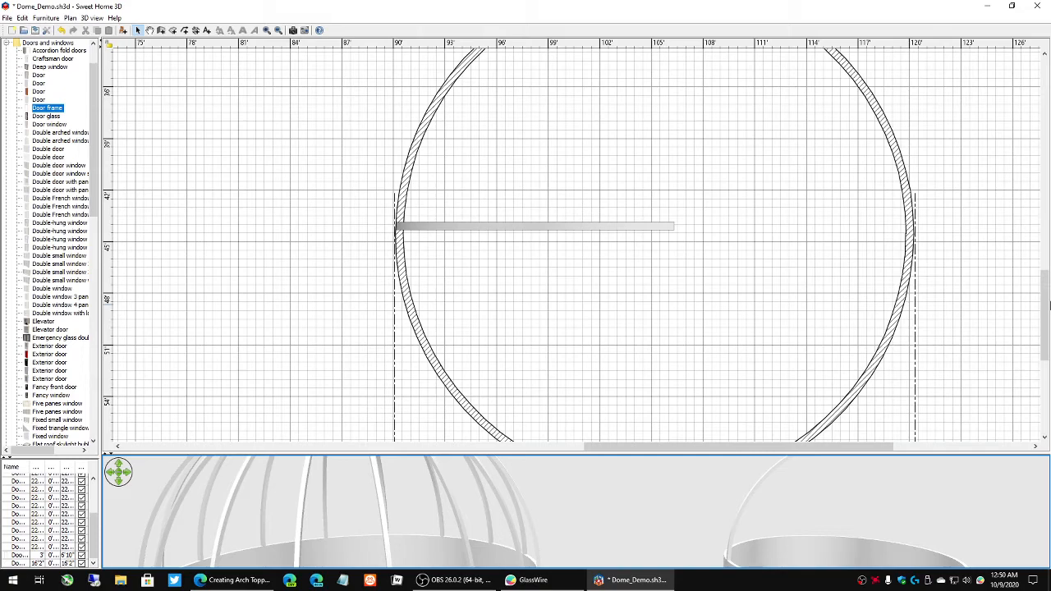
mouse_move(1049, 304)
mouse_down()
mouse_move(1045, 193)
mouse_move(1039, 310)
mouse_up()
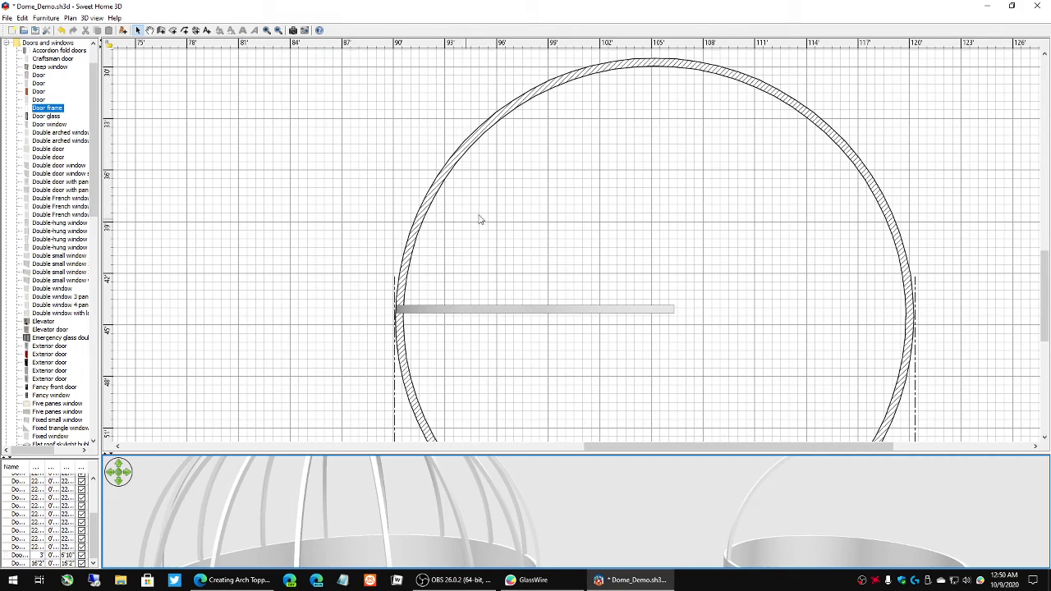
drag(1045, 283, 1044, 175)
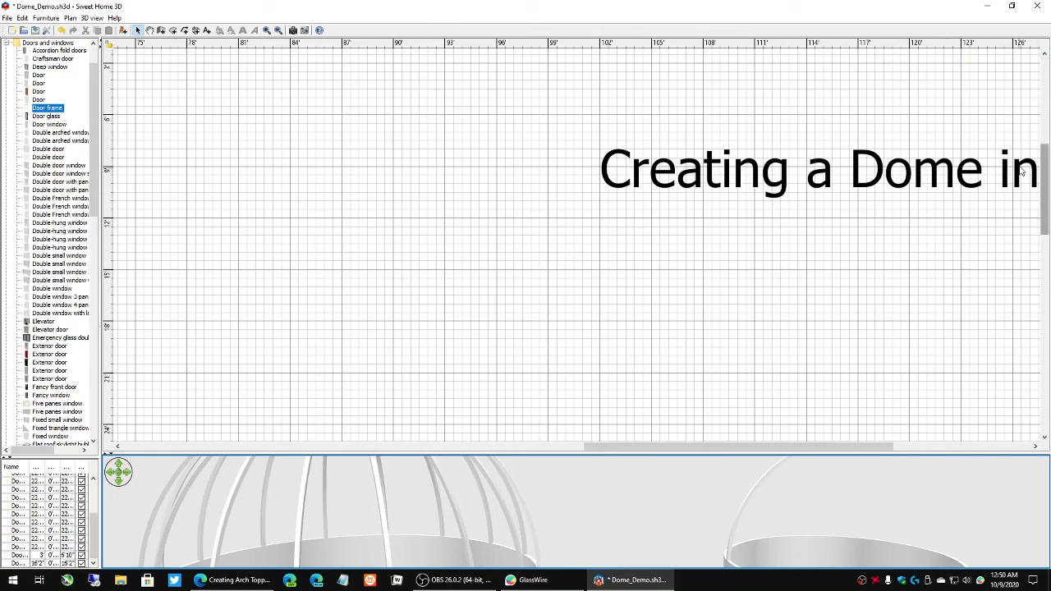
drag(1045, 193, 1044, 282)
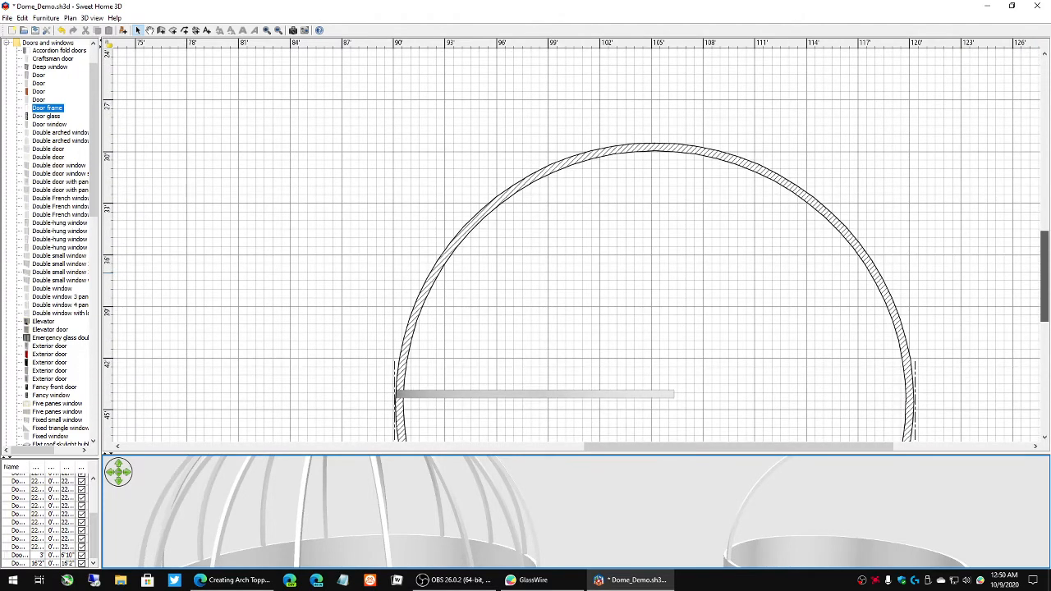
Step: Duplicate the upper half of the circular wall and move the copy to the empty area above the circle
click(638, 149)
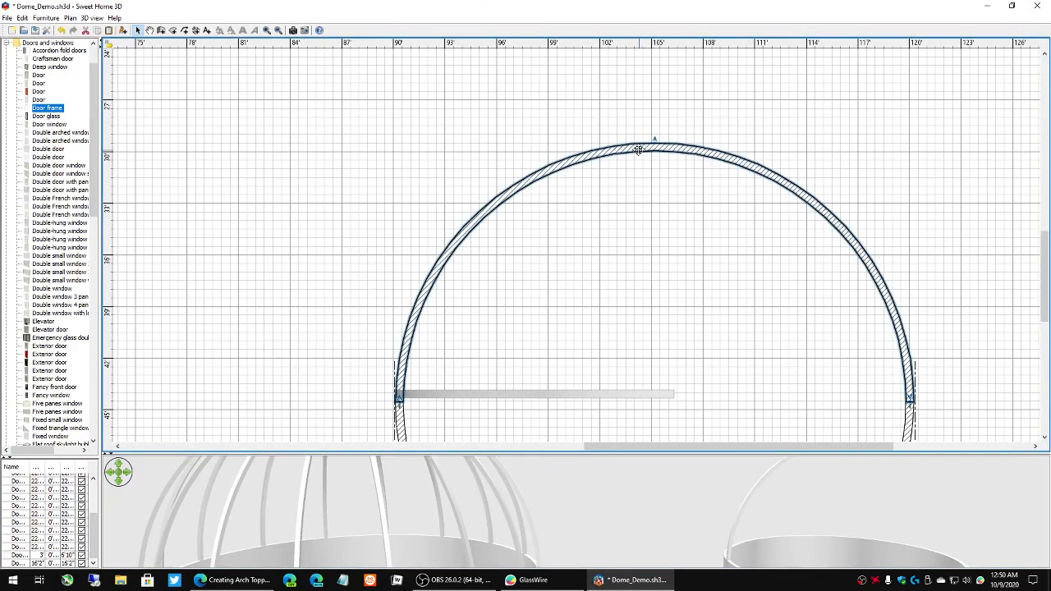
right_click(640, 151)
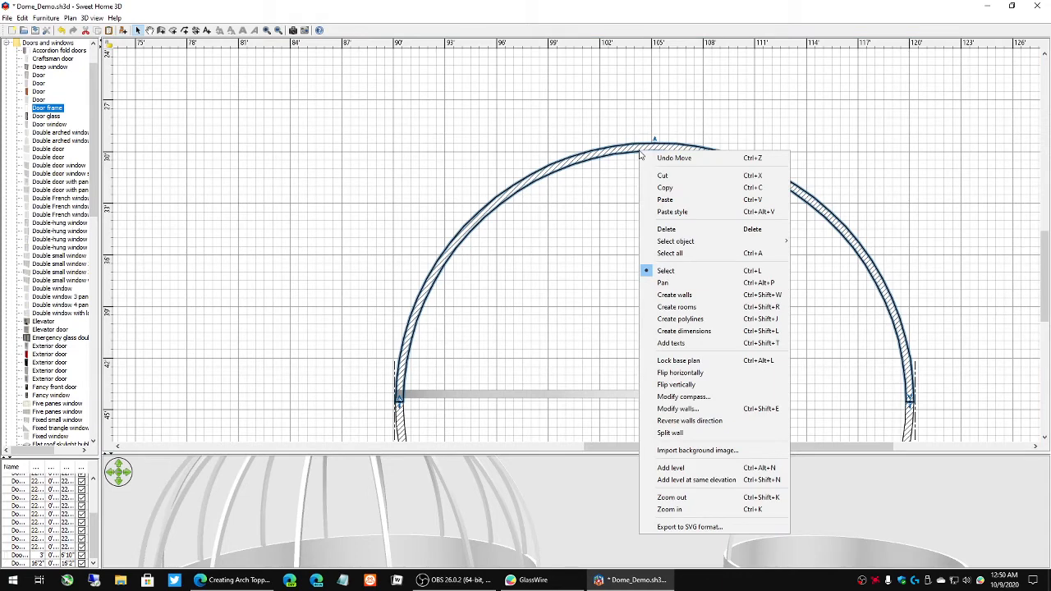
click(665, 189)
right_click(488, 102)
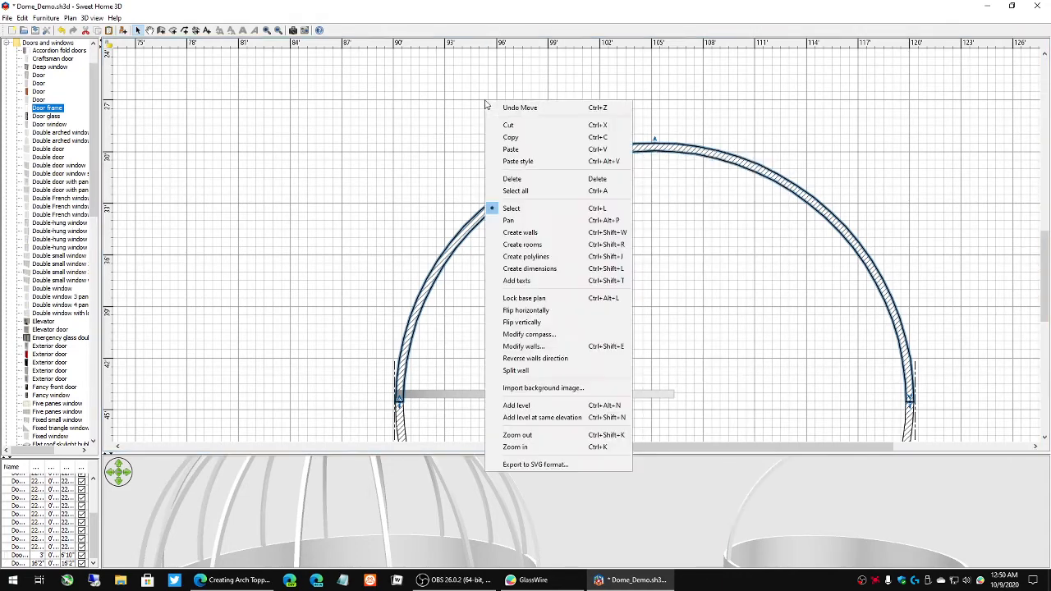
click(513, 149)
drag(591, 171, 558, 61)
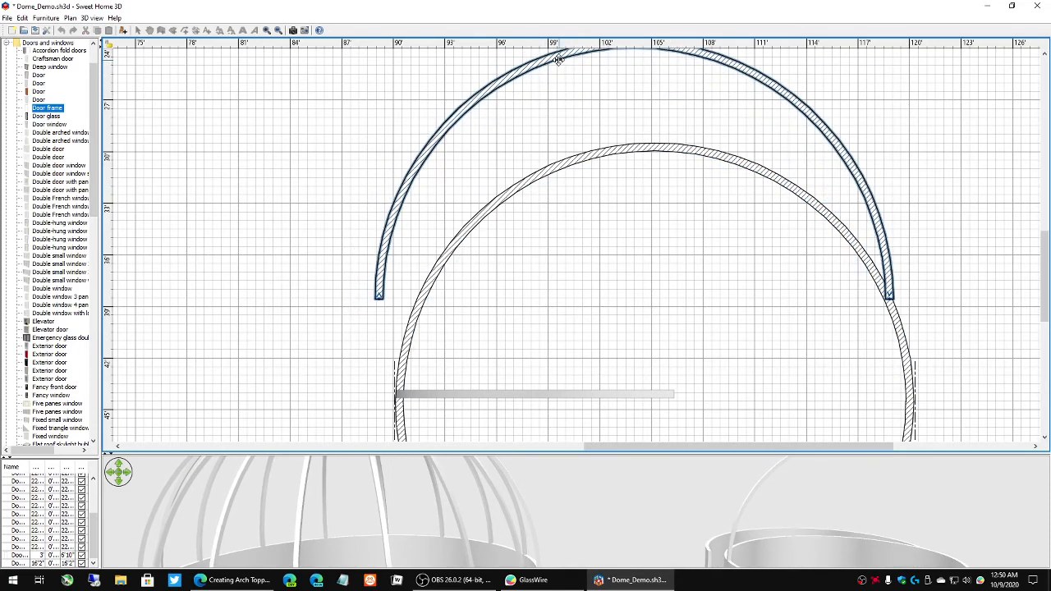
scroll(1044, 274, up, 5)
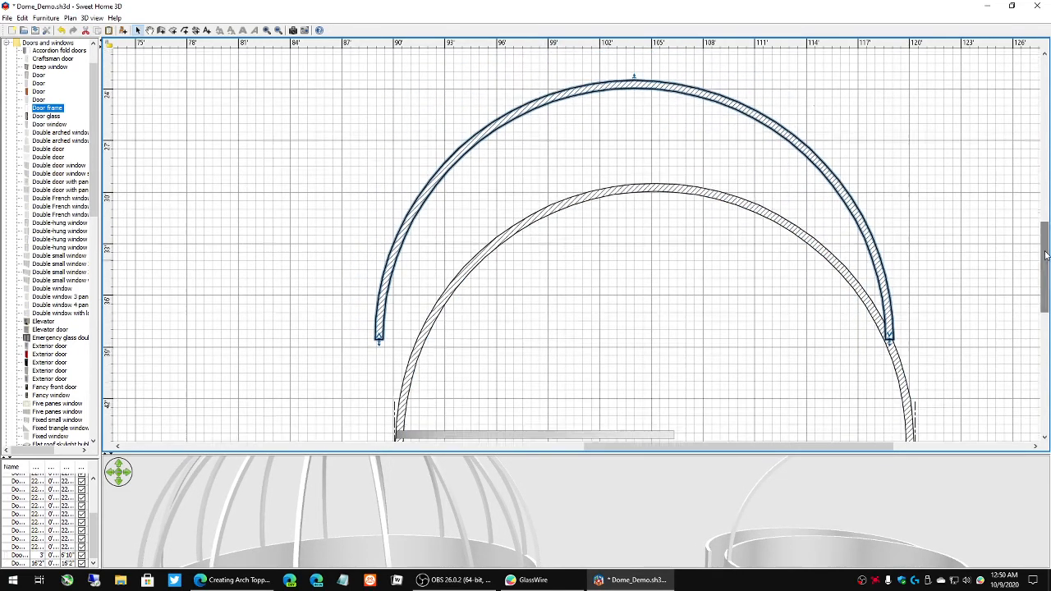
drag(721, 291, 721, 147)
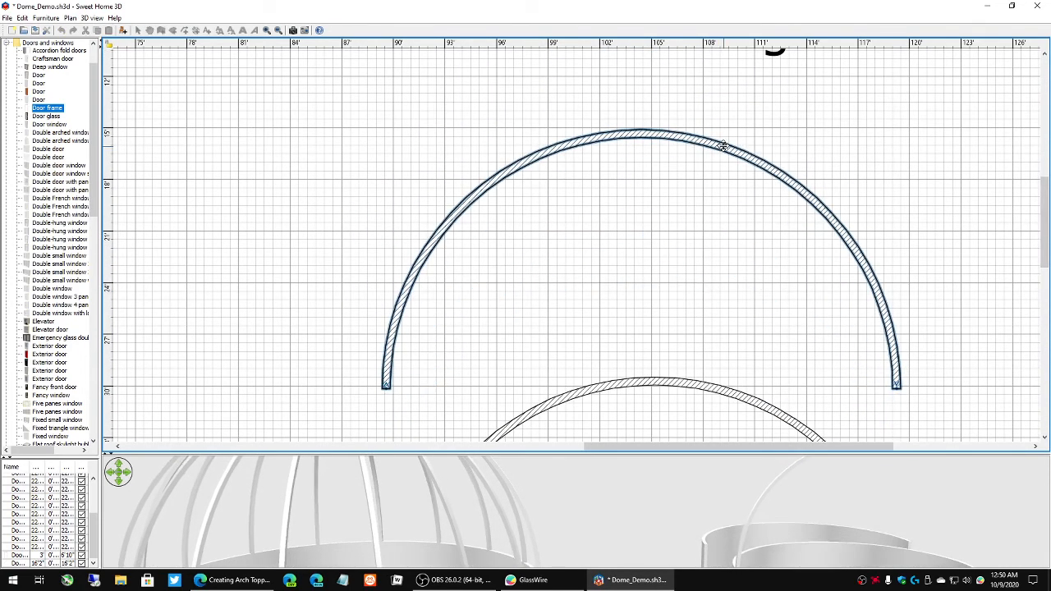
Step: Set the height of the duplicated half-circle wall to 5.5 inches
double_click(557, 151)
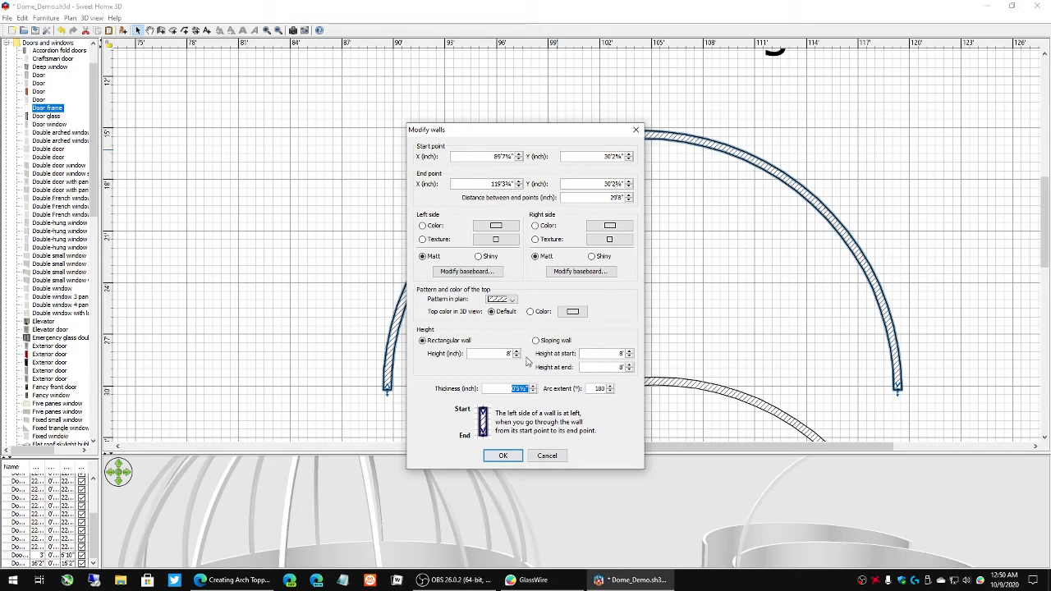
click(504, 355)
text(5.5)
key(Tab)
click(501, 457)
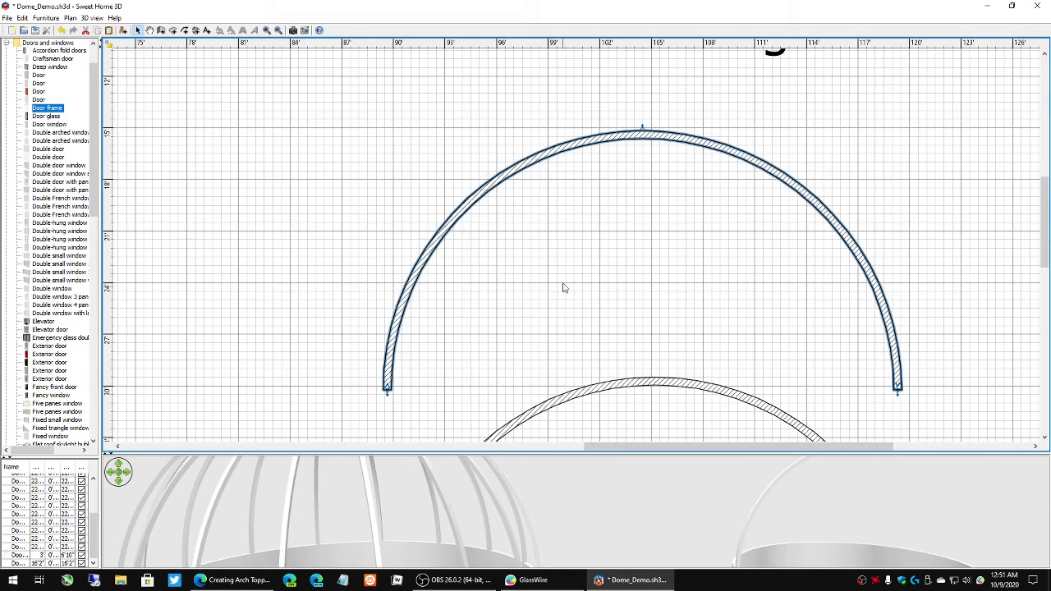
click(571, 275)
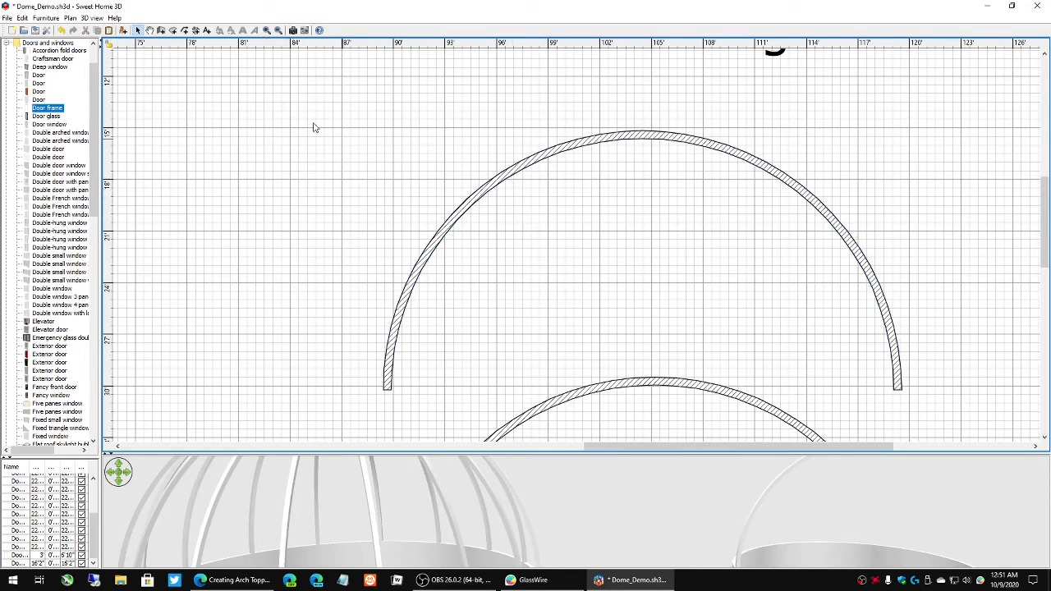
Step: Export only the half-circle wall copy to OBJ format as Dome_Full_Rib.obj in the SweetHome3D Builds folder
click(625, 142)
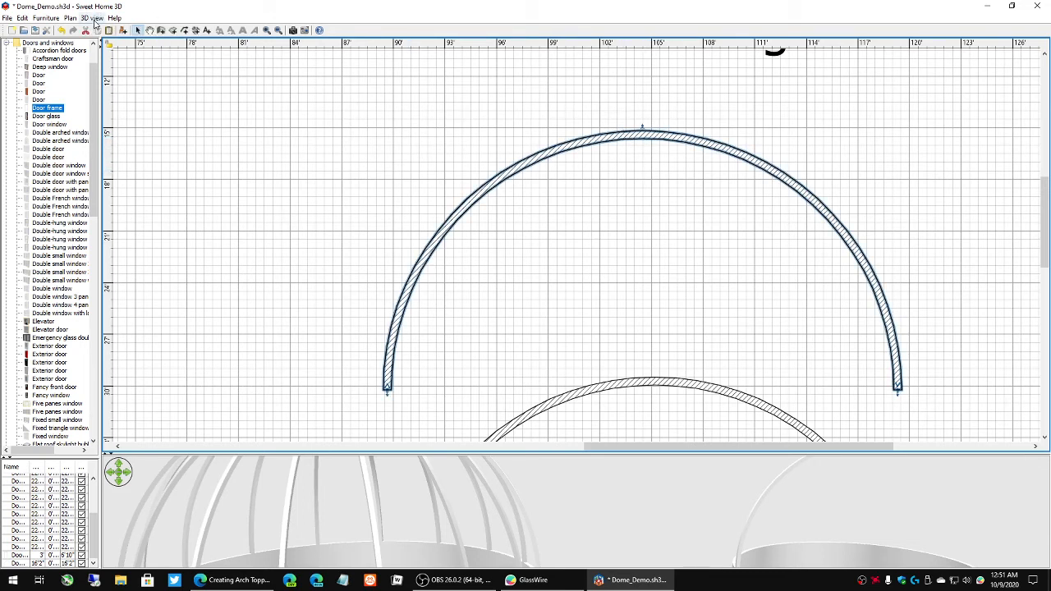
click(93, 18)
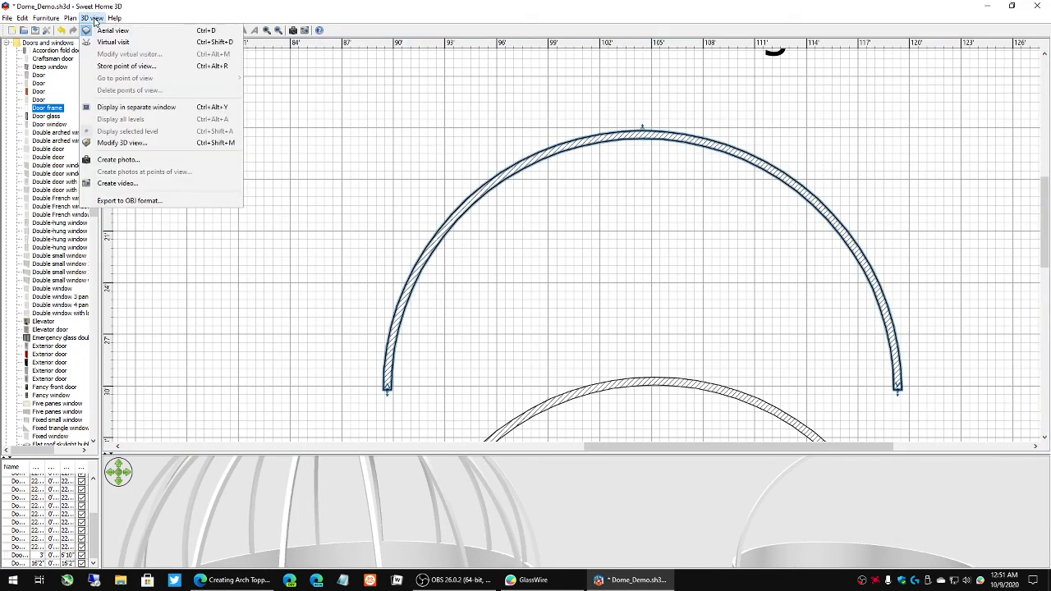
click(129, 201)
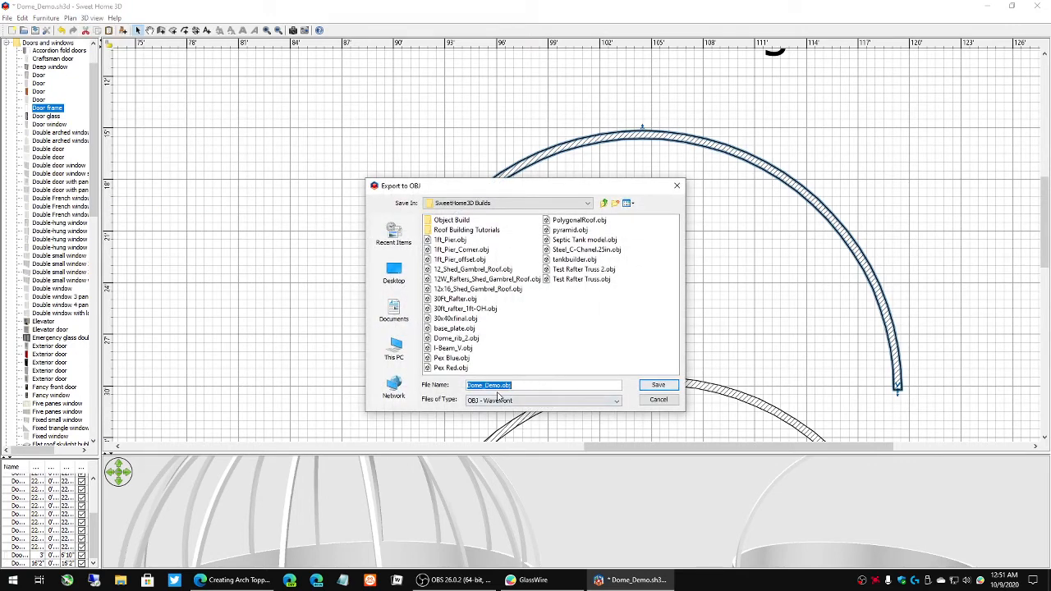
click(500, 386)
key(BackSpace)
text(Full_Rib)
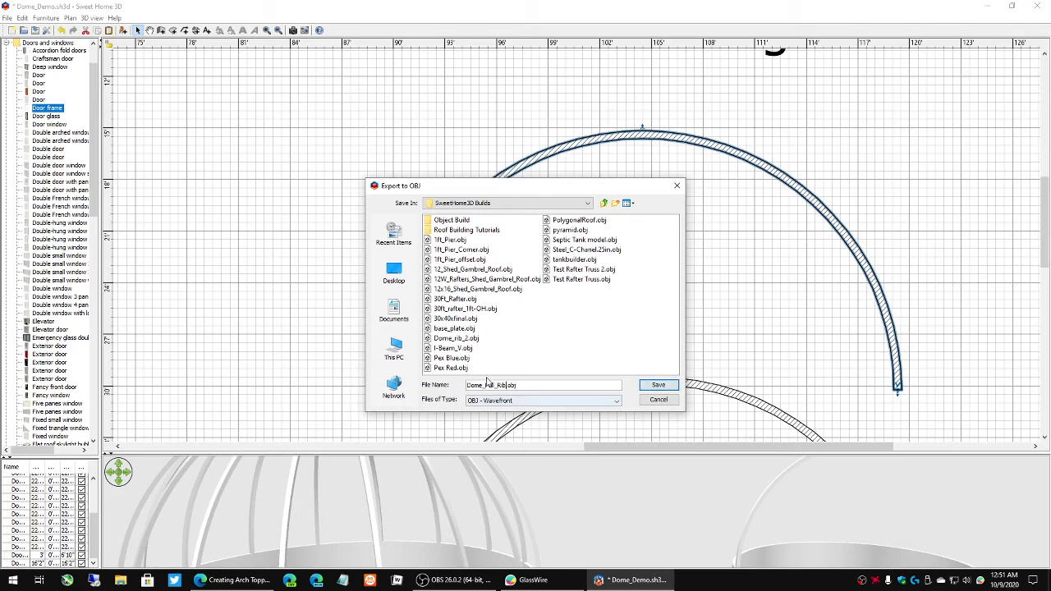
click(659, 386)
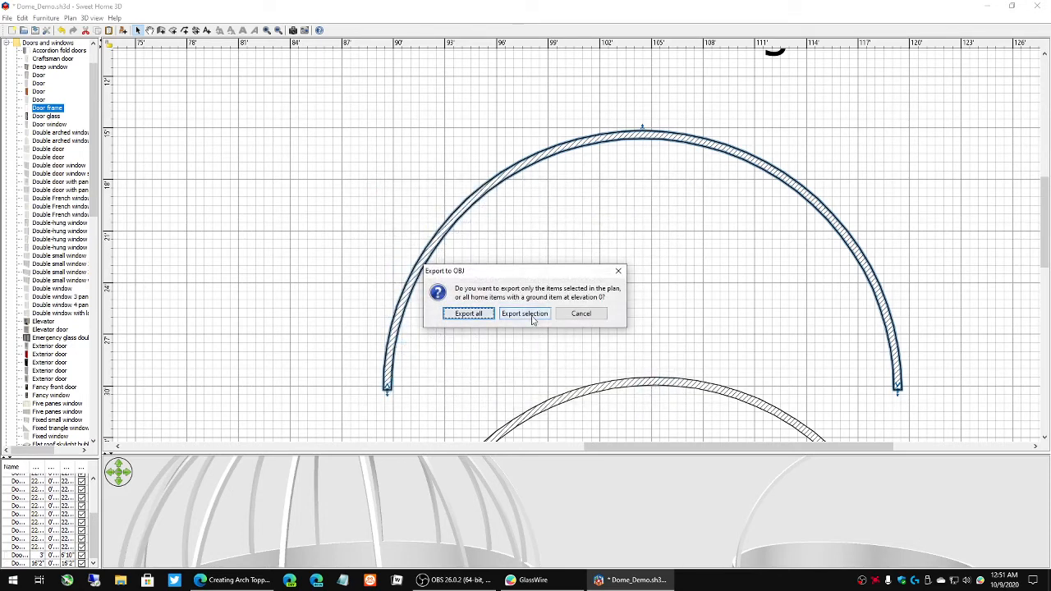
click(532, 319)
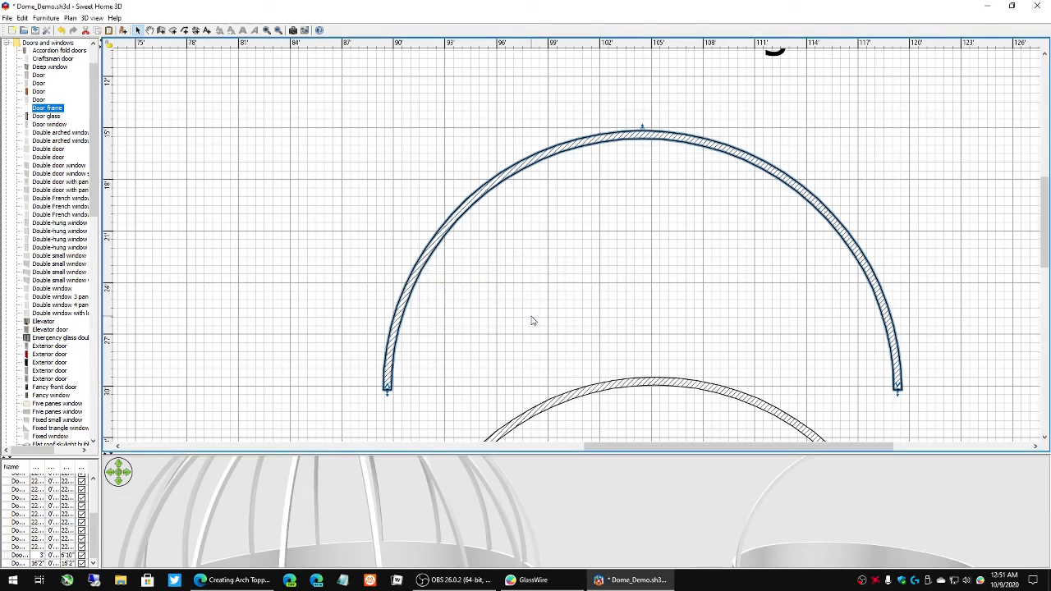
Step: Start a furniture import with Dome_Full_Rib.obj from the SweetHome3D Builds folder as the 3D model
click(46, 17)
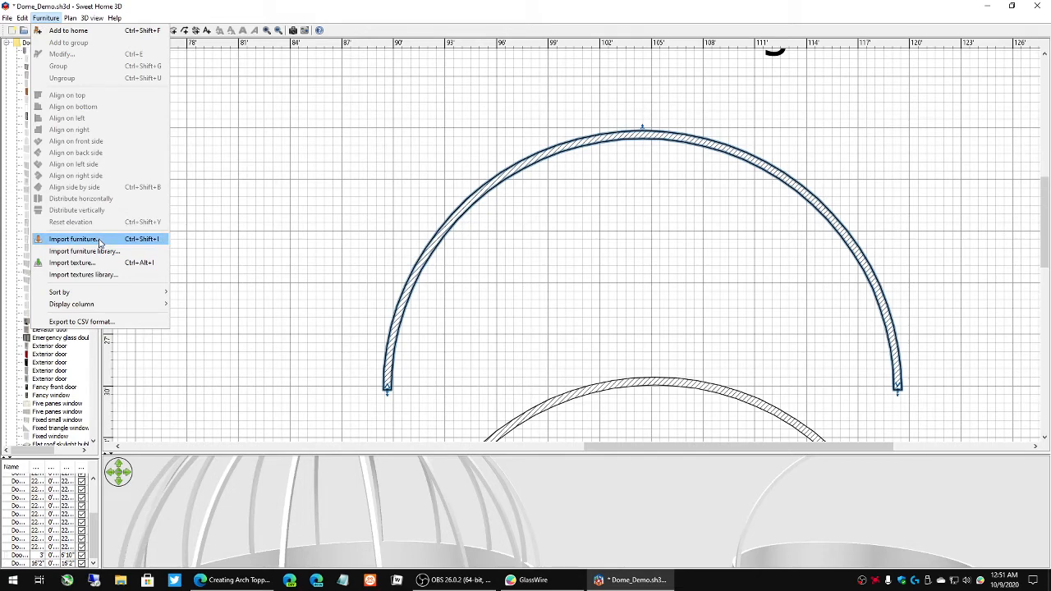
click(74, 239)
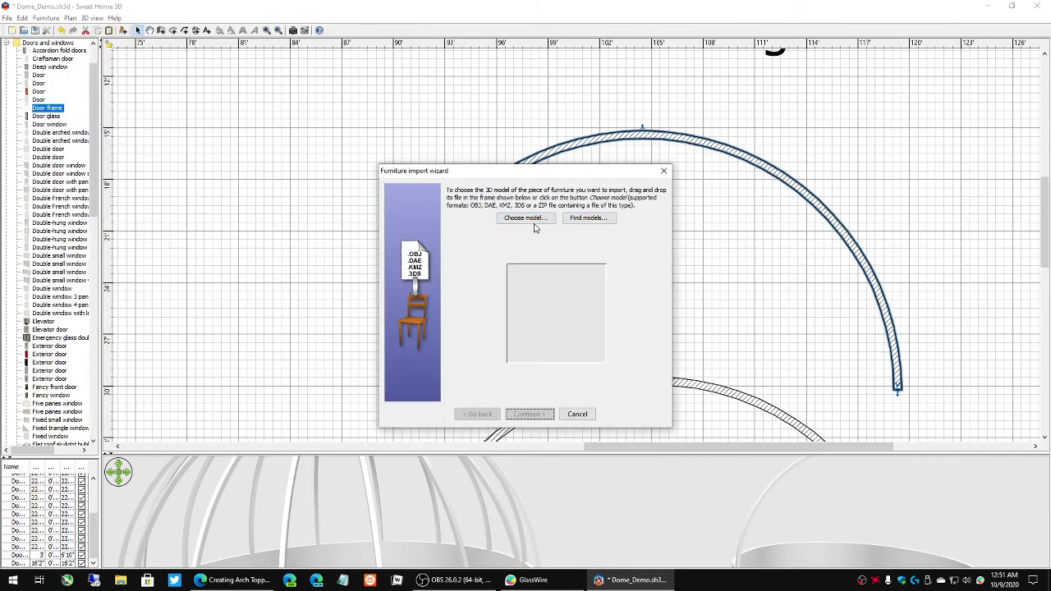
click(531, 220)
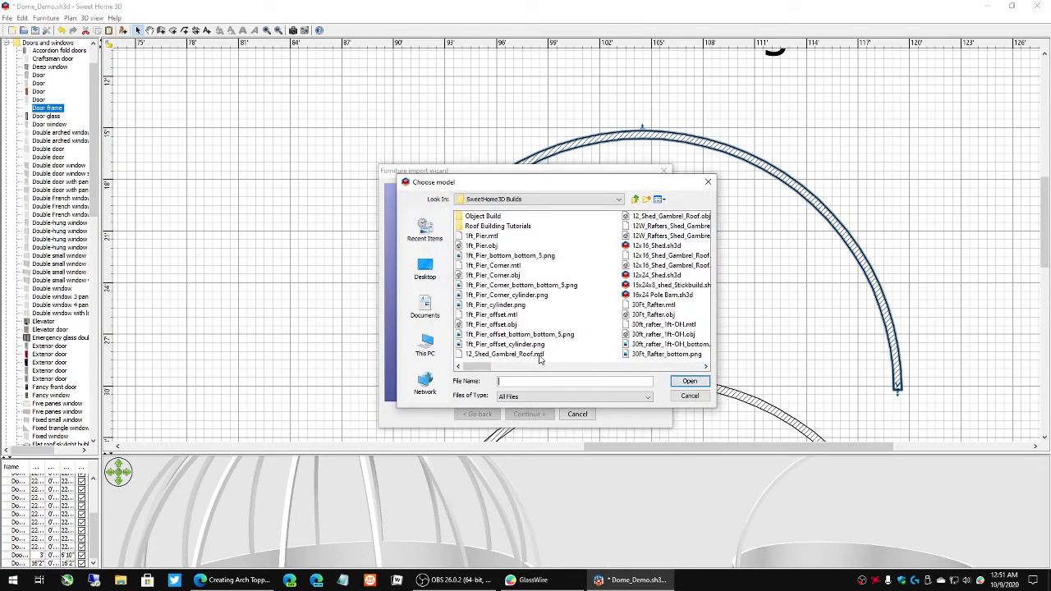
drag(476, 367, 637, 378)
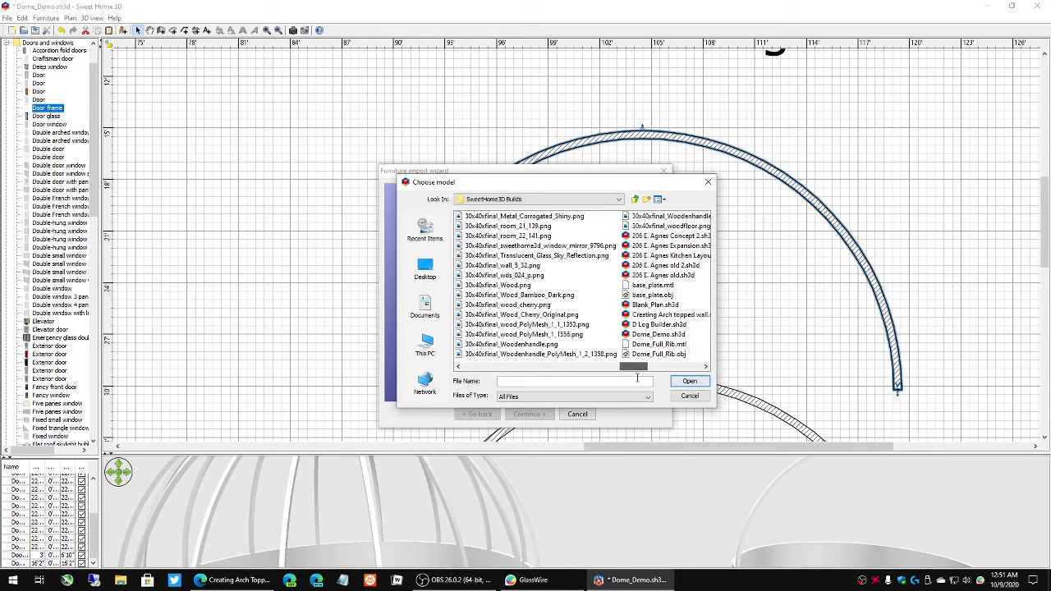
click(674, 354)
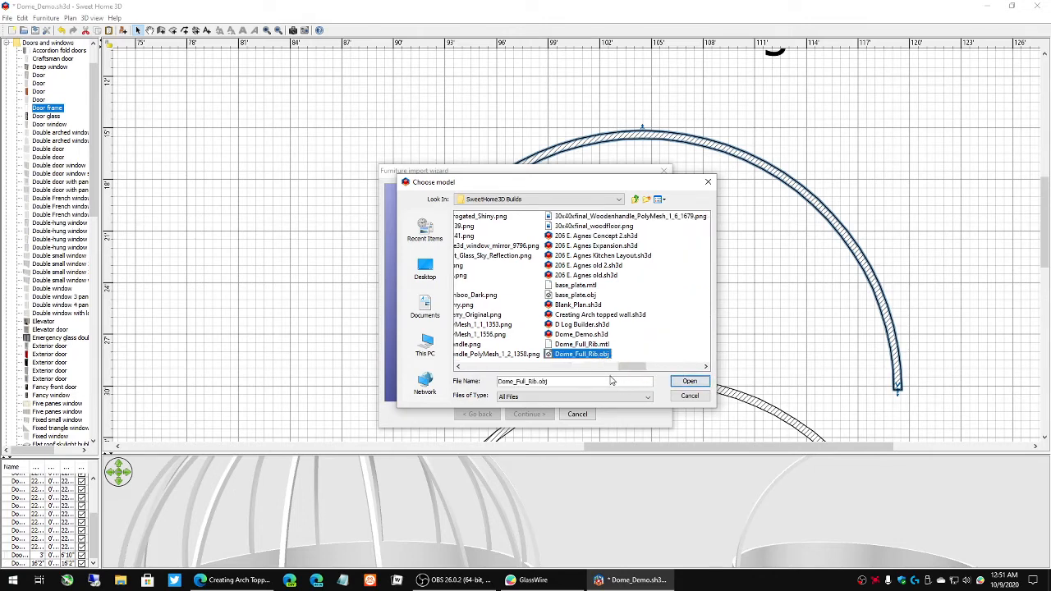
click(697, 384)
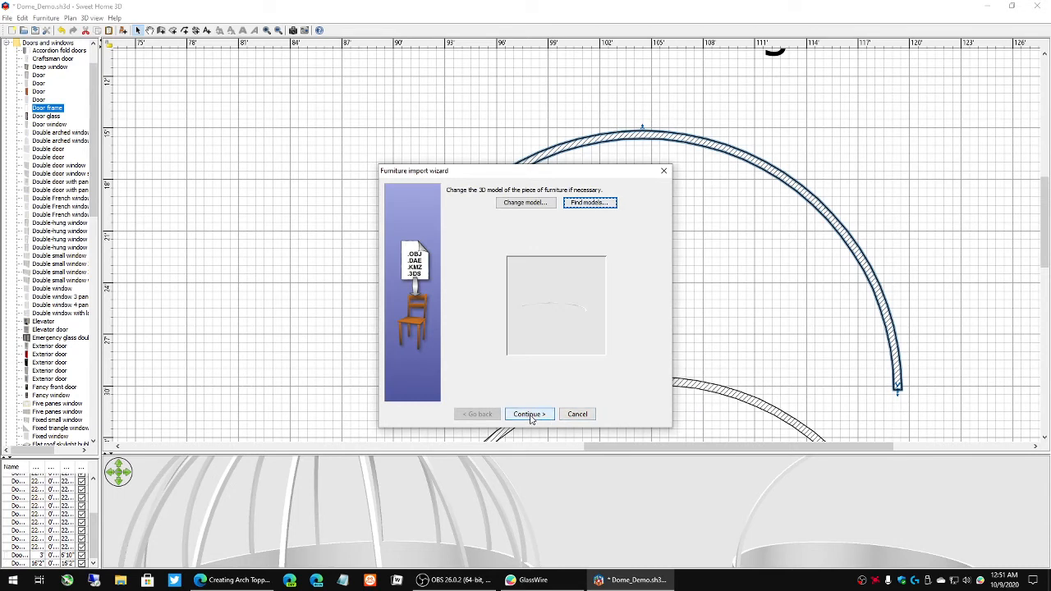
Step: Rotate the imported rib model so the half-circle arch stands upright in the front view
click(531, 414)
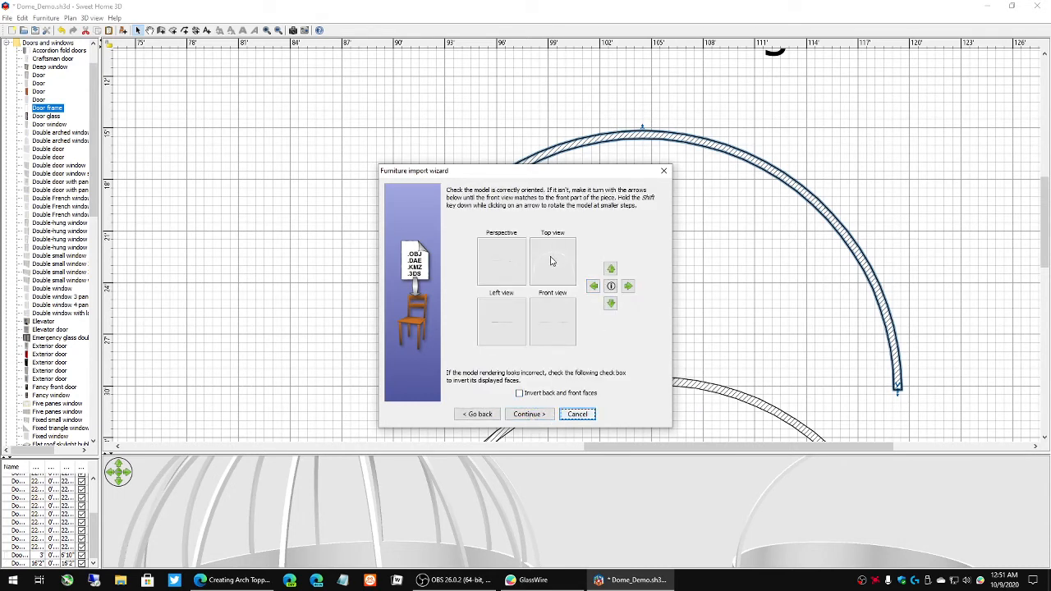
click(611, 304)
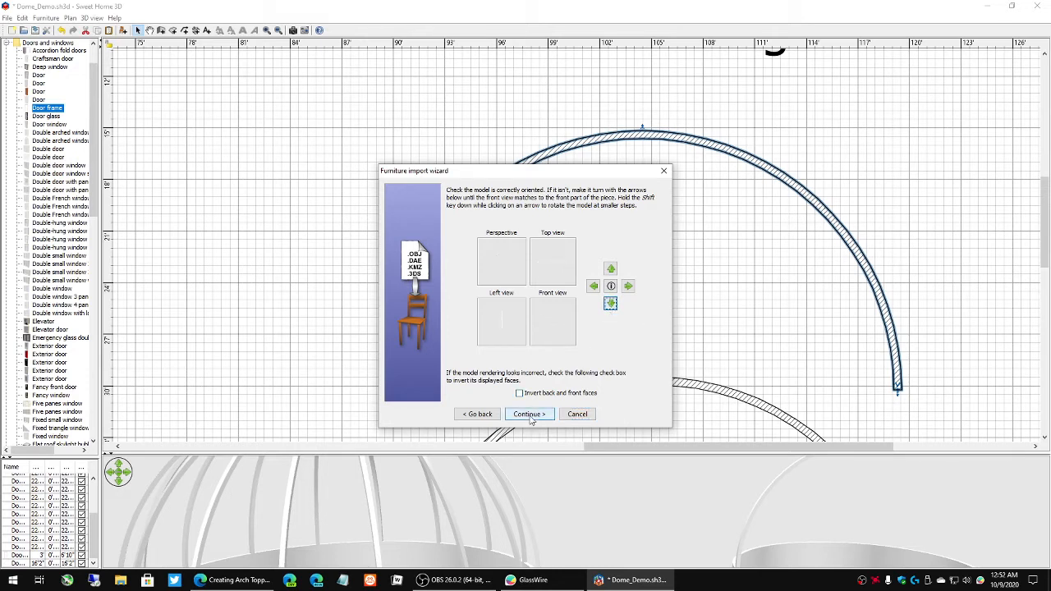
click(529, 414)
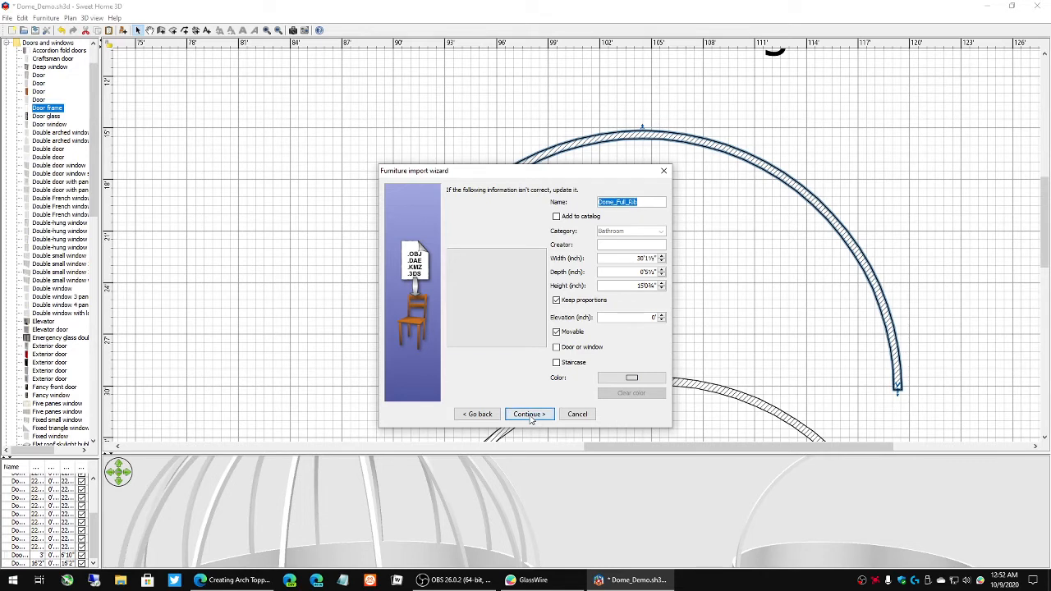
Step: Turn off proportional scaling, add the rib to the catalog under Construction Material, and finish the import
click(556, 302)
click(557, 216)
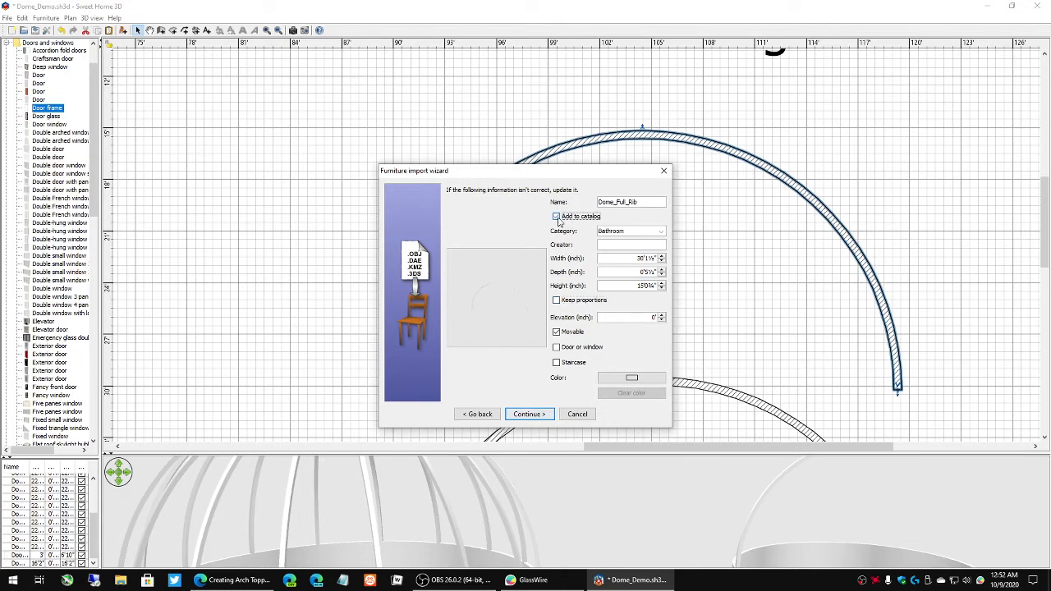
click(661, 231)
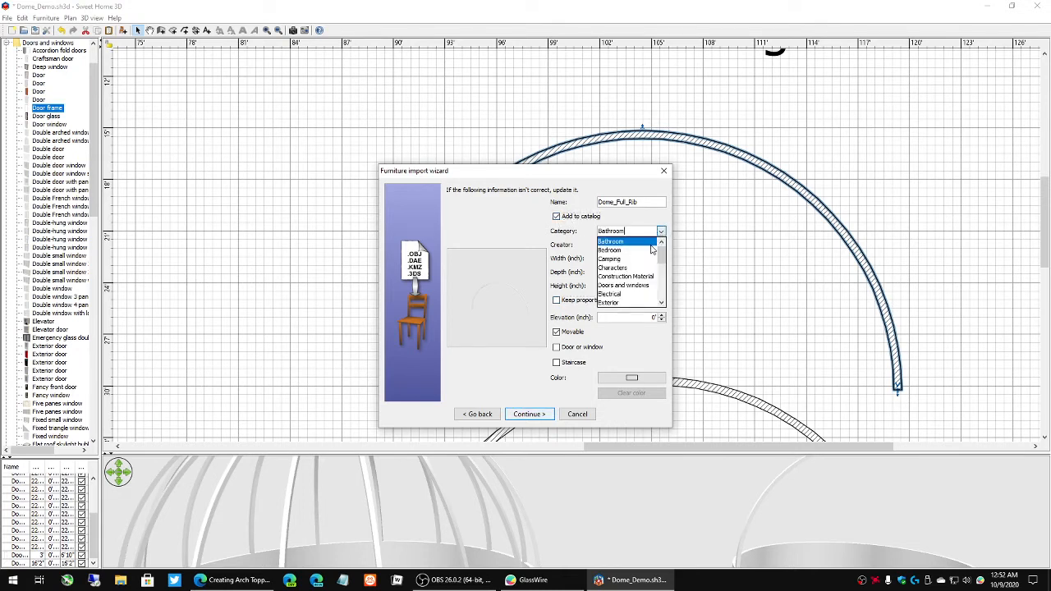
click(643, 281)
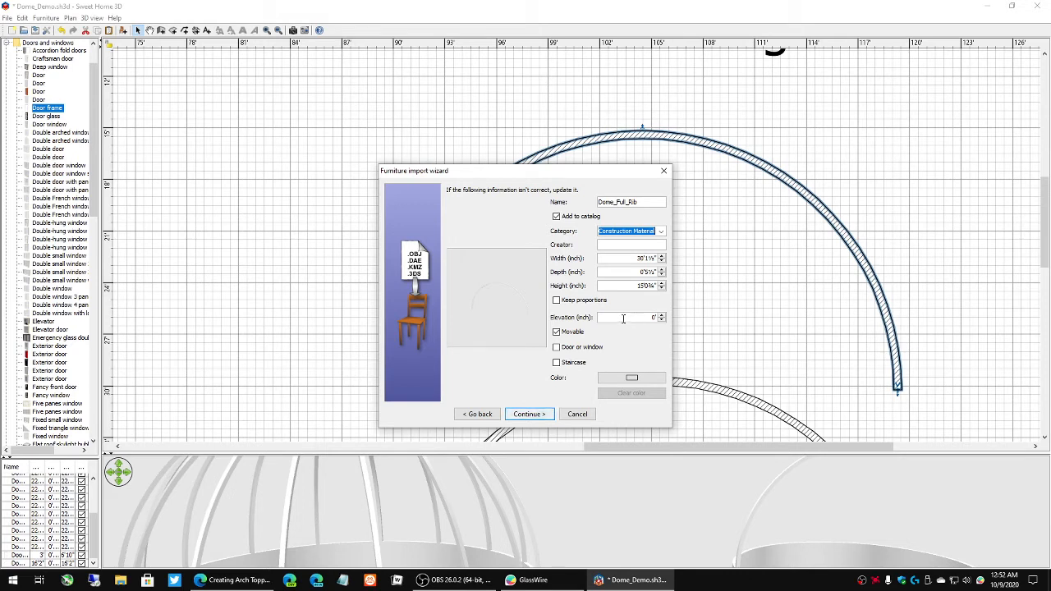
click(529, 414)
click(542, 416)
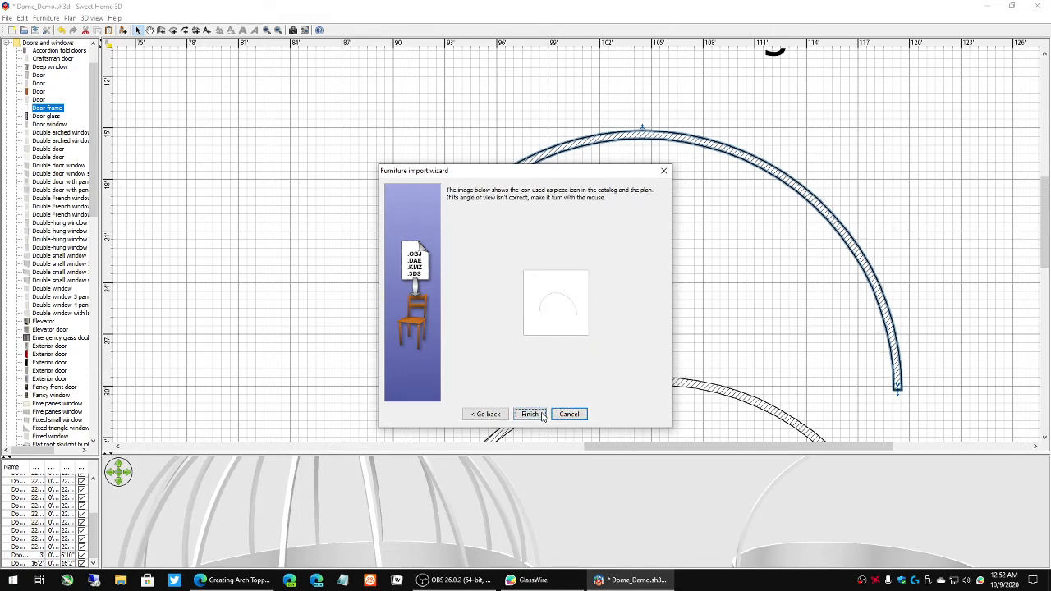
Step: Move the imported full rib across the plan to the half-circle wall copy above the circular wall
drag(415, 56, 766, 346)
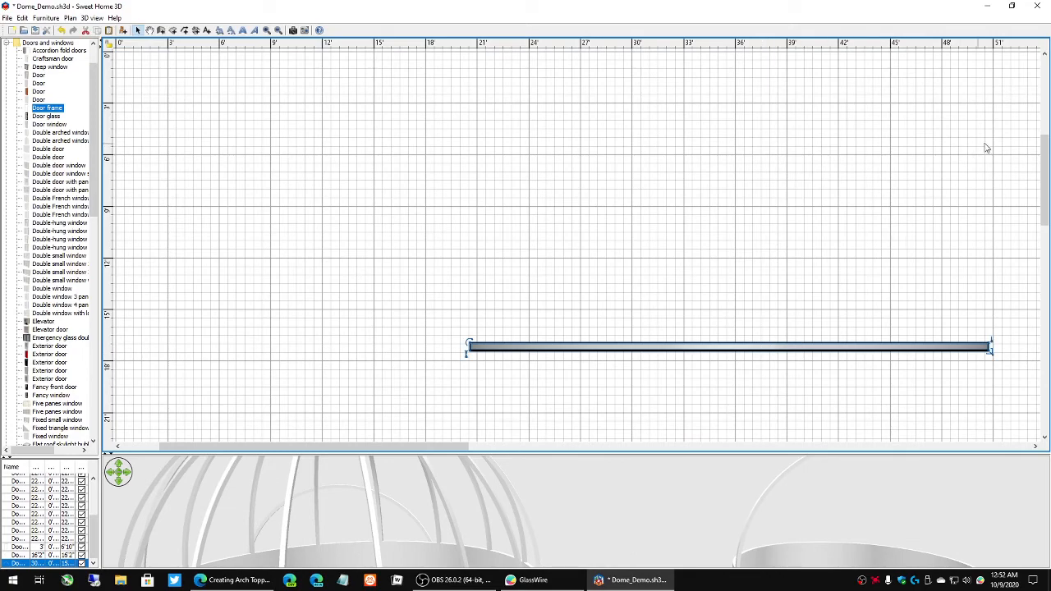
drag(1045, 169, 1044, 257)
drag(431, 446, 833, 491)
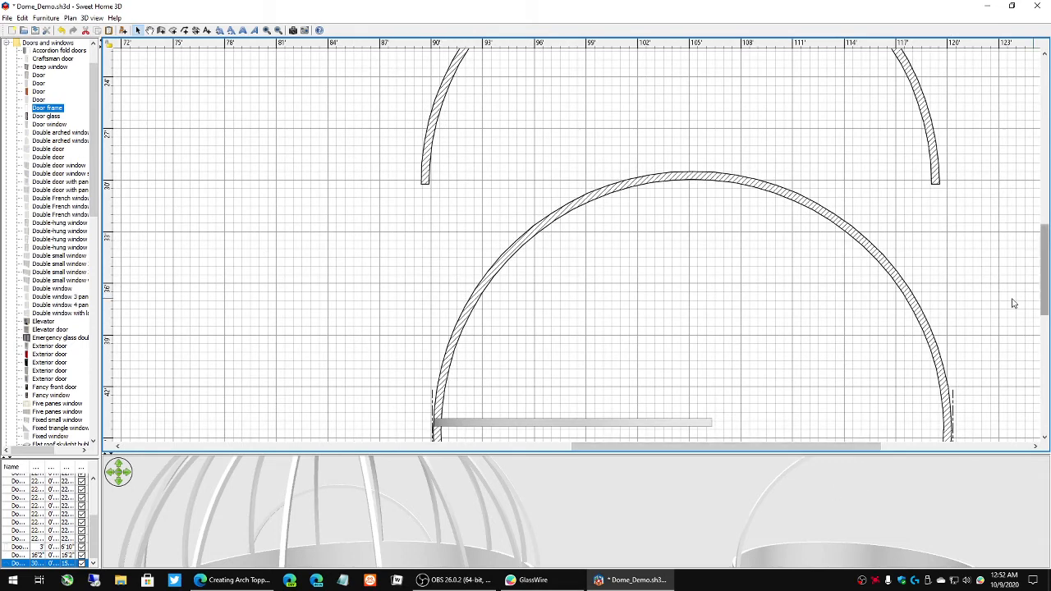
drag(723, 447, 542, 452)
scroll(669, 310, up, 3)
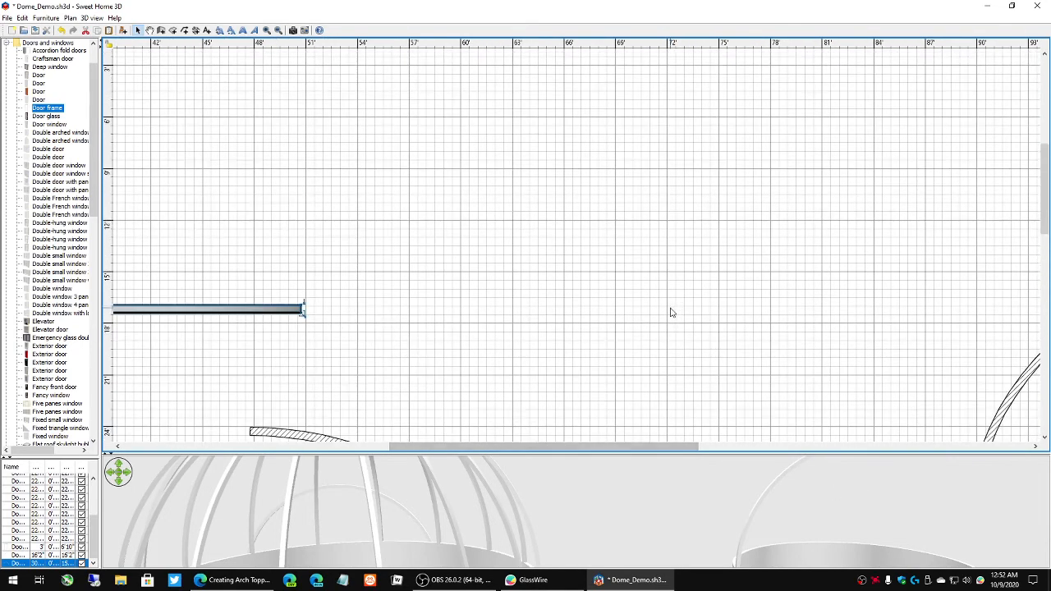
scroll(662, 307, down, 1)
drag(222, 193, 1024, 197)
drag(604, 447, 783, 454)
mouse_move(1043, 251)
mouse_down()
mouse_move(1045, 271)
mouse_move(1045, 238)
mouse_up()
drag(328, 166, 737, 321)
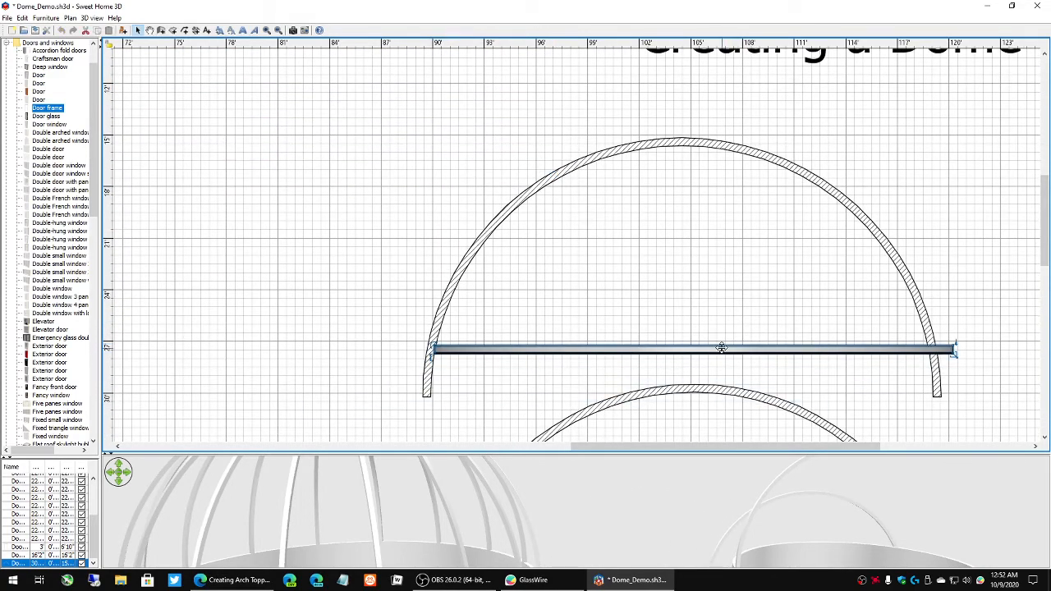
Step: Set the elevation of the full rib to 8'
double_click(723, 347)
click(468, 263)
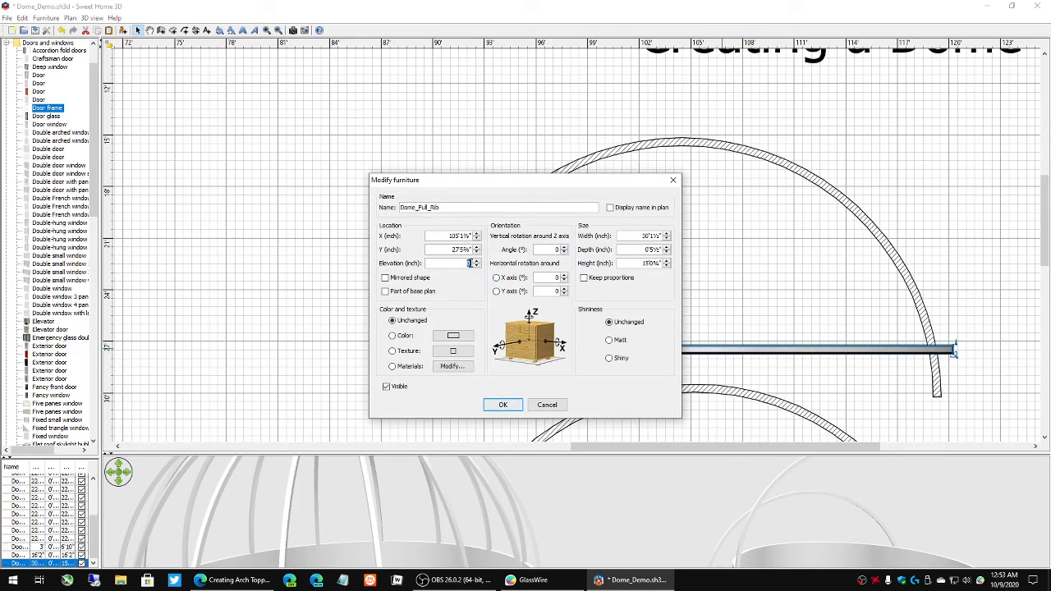
text(8')
click(502, 406)
Step: Place the full rib just above the circular wall and delete the half-circle wall copy
drag(1044, 226, 1044, 286)
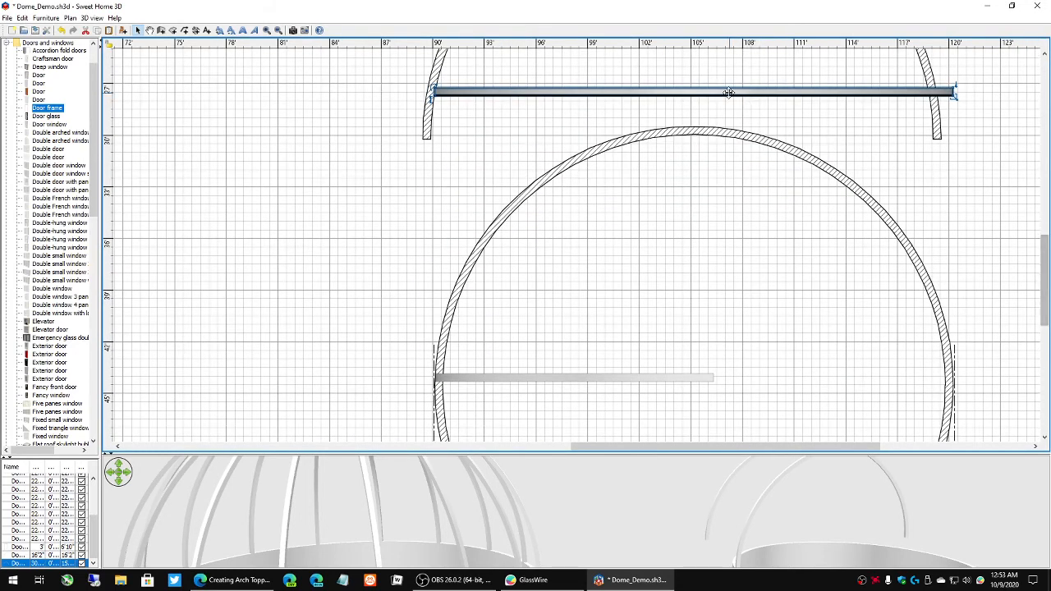
key(Delete)
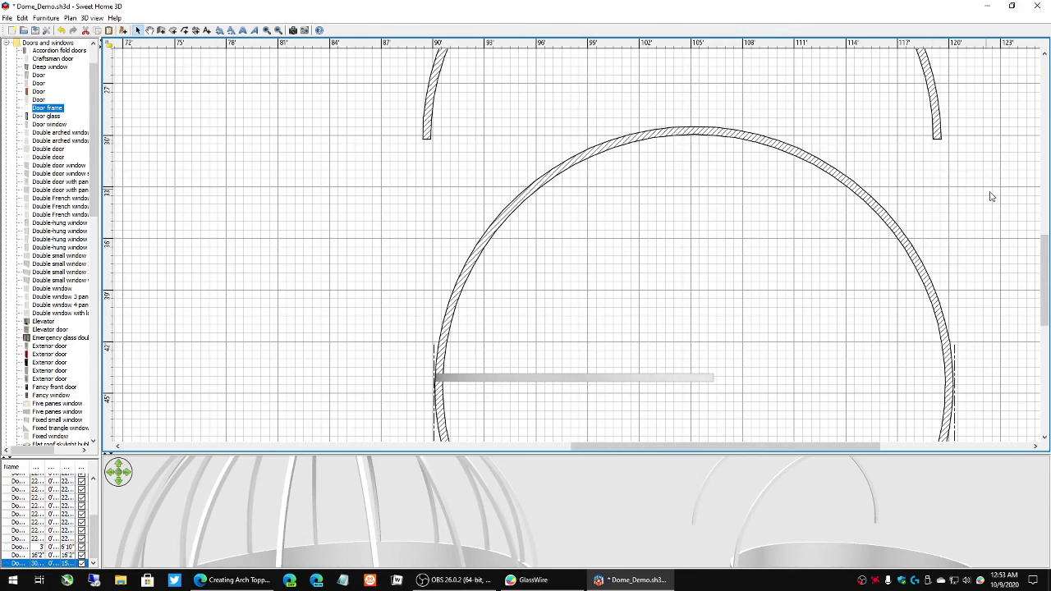
drag(1044, 279, 1045, 216)
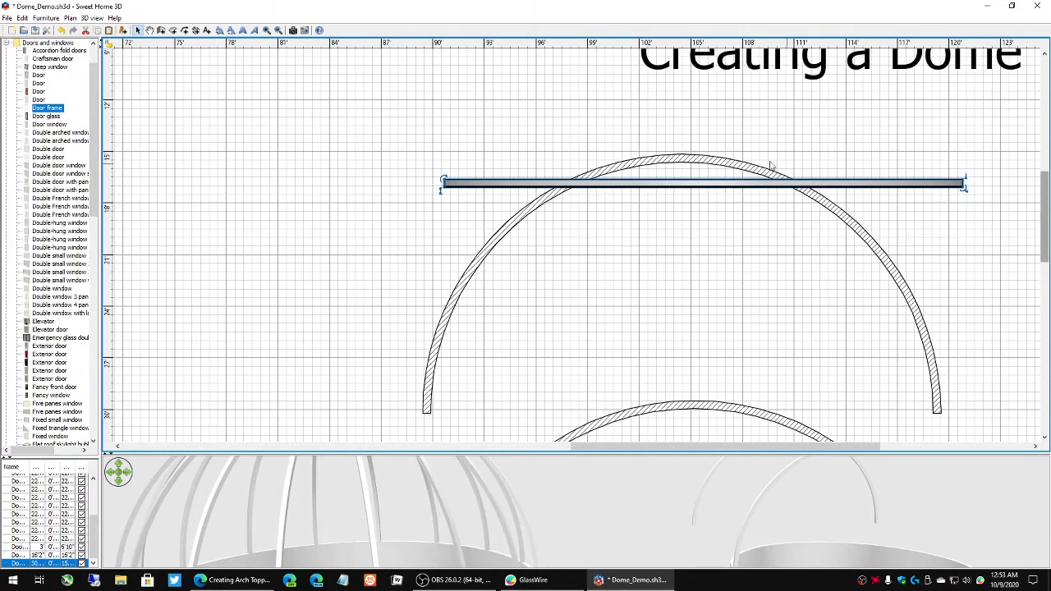
drag(709, 182, 723, 369)
click(639, 159)
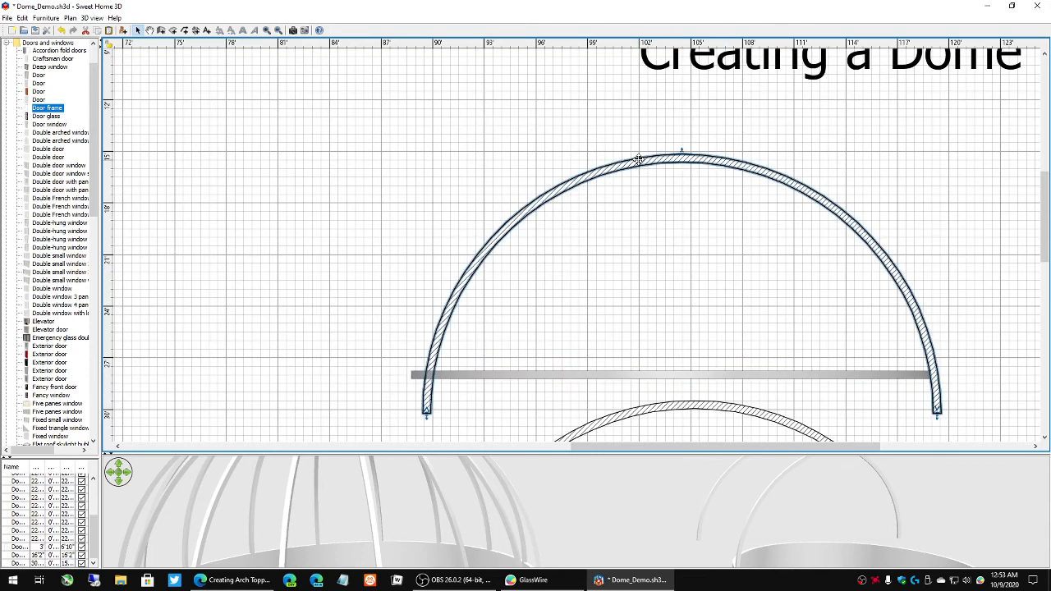
key(Delete)
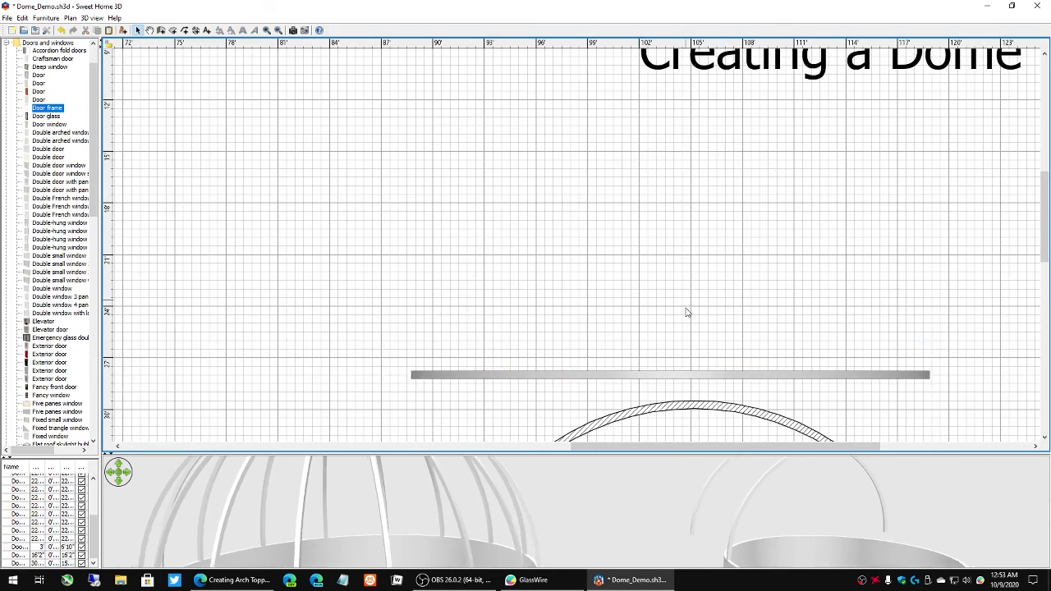
Step: Set the full rib's vertical-axis rotation angle to 45°
click(720, 375)
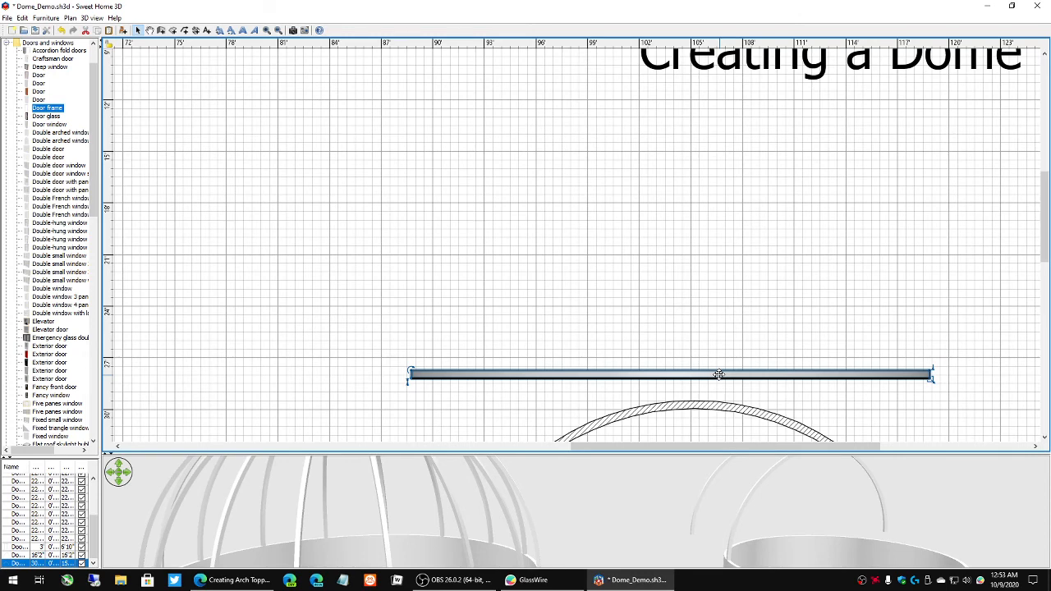
scroll(718, 374, down, 12)
scroll(719, 376, up, 10)
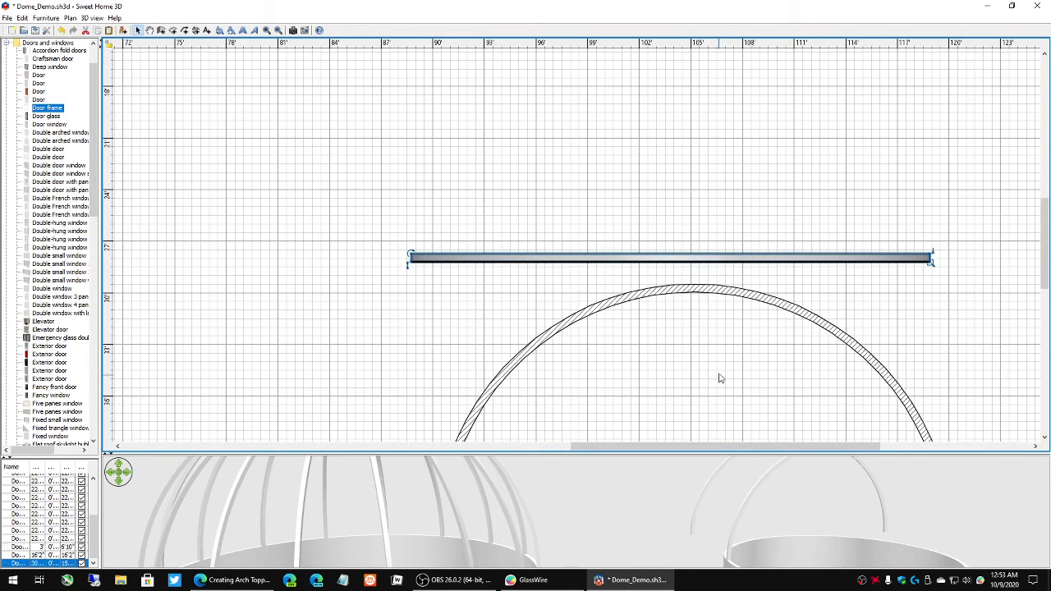
double_click(685, 259)
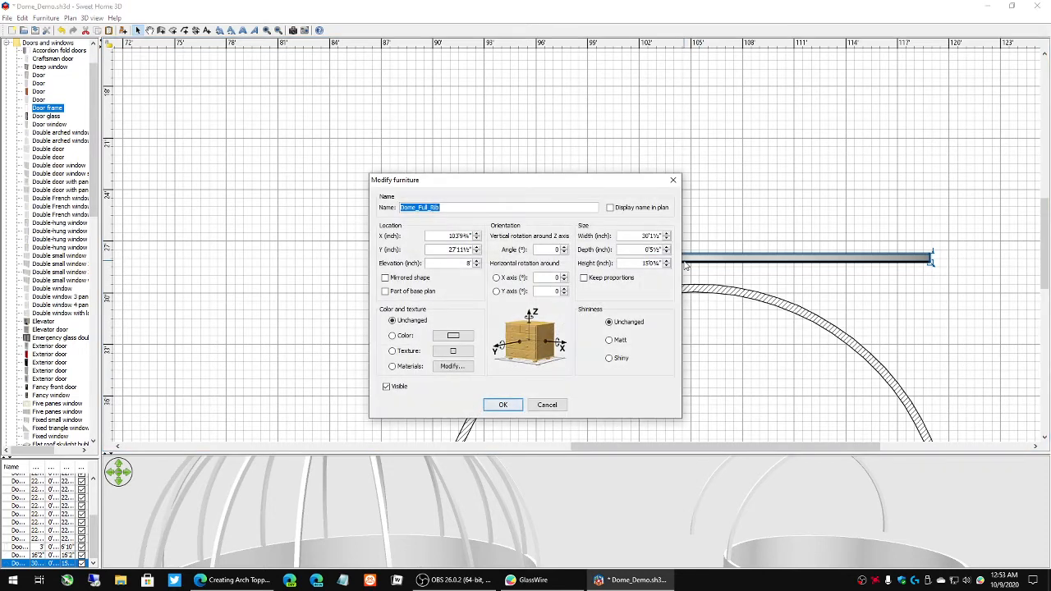
double_click(558, 250)
text(45)
click(502, 405)
Step: Move the angled rib onto the circular wall so it spans the circle diagonally through the centre
scroll(696, 236, down, 3)
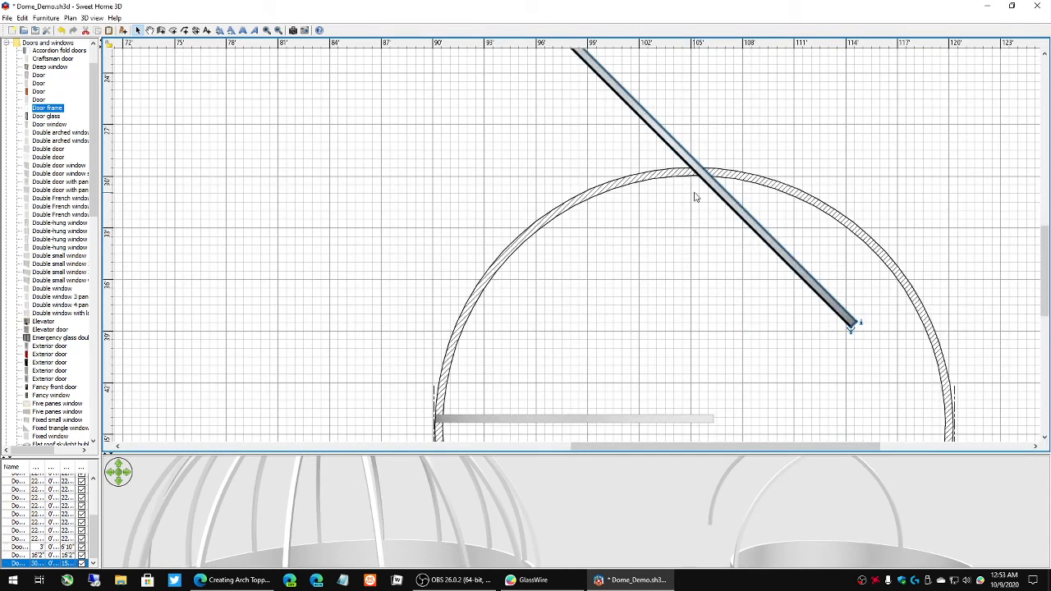
drag(696, 169, 725, 298)
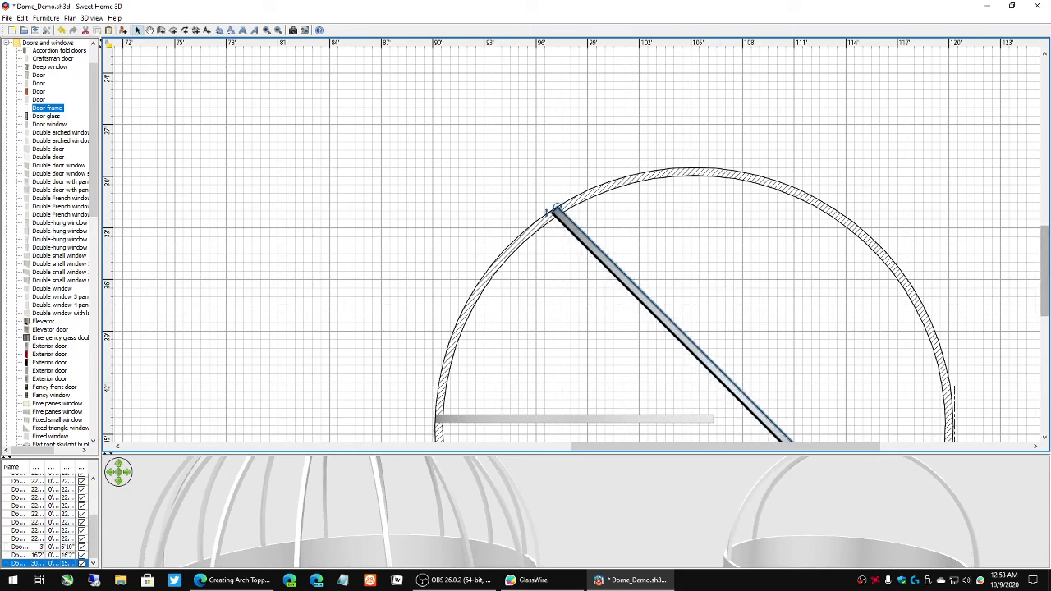
drag(1045, 251, 1046, 291)
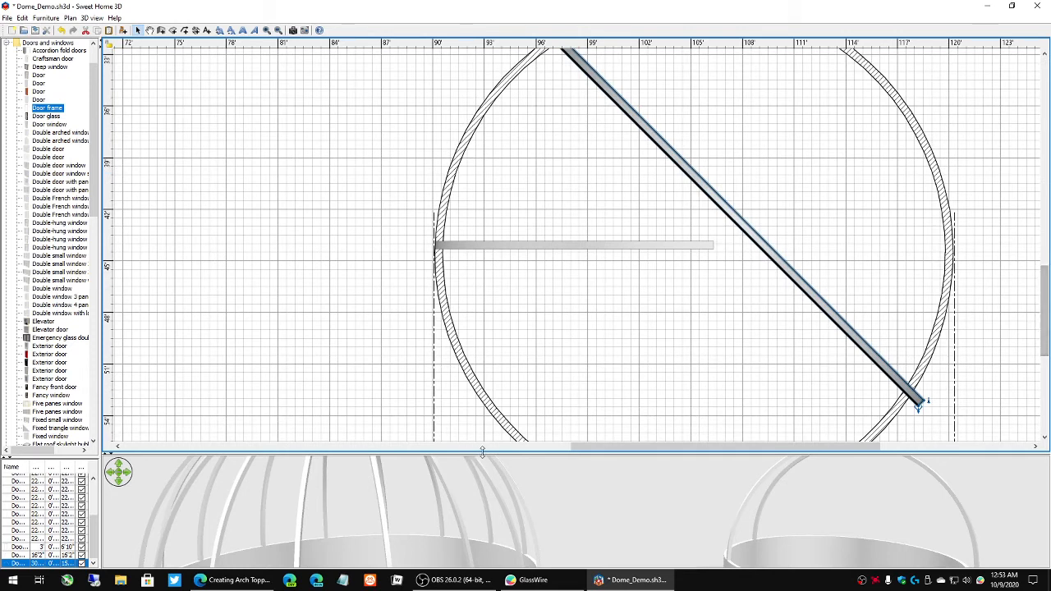
drag(483, 452, 513, 542)
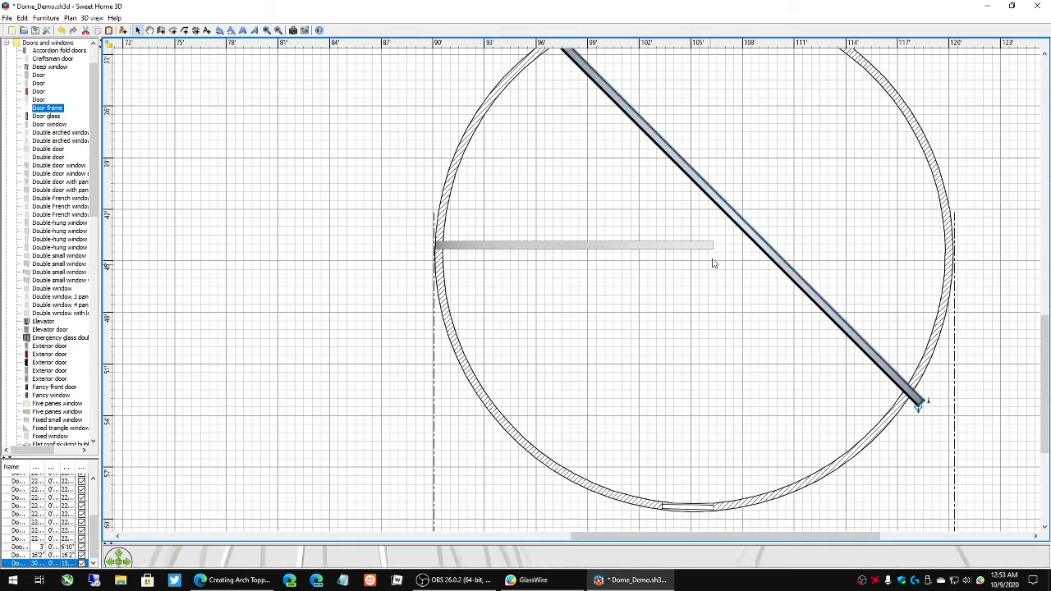
drag(742, 218, 721, 258)
Step: Nudge the diagonal rib to the right in small increments until both ends line up with the circular wall
key(Right)
key(Right)
key(Right)
key(Right)
key(Right)
key(Right)
key(Right)
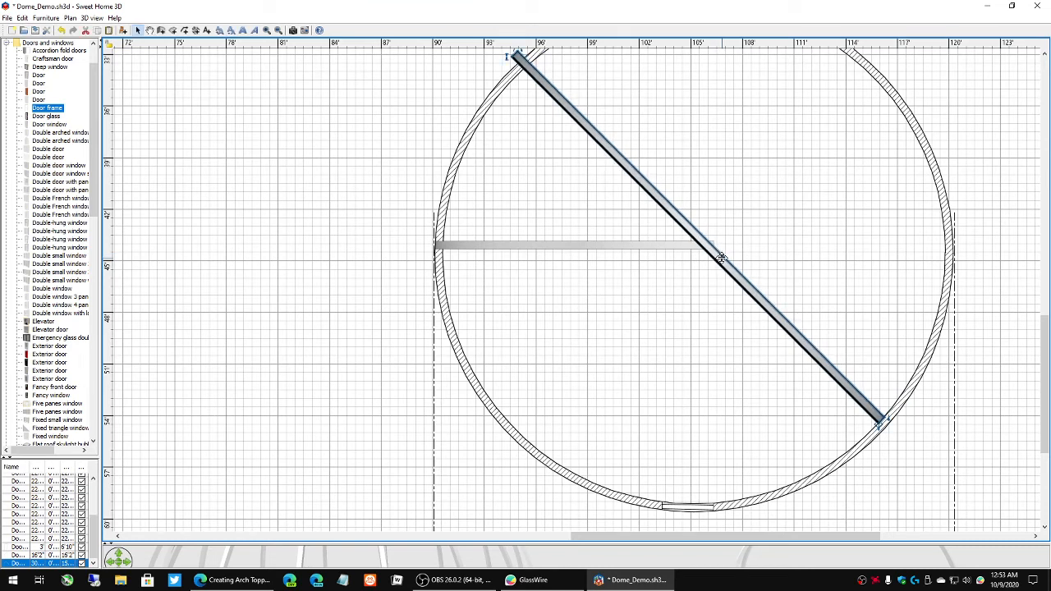
key(Right)
key(Right)
key(Right)
key(Right)
key(Right)
key(Right)
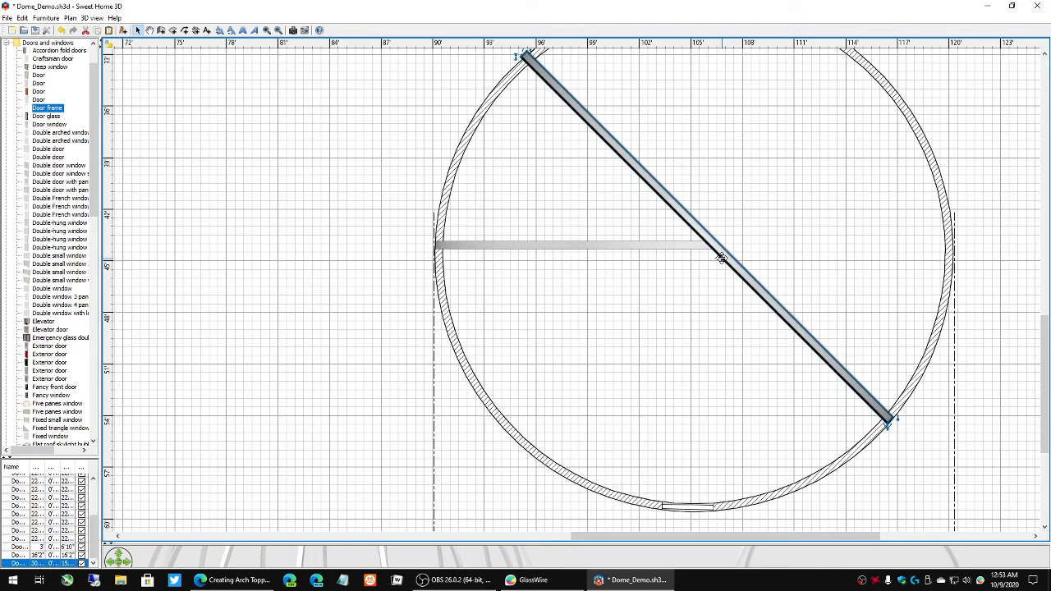
key(Right)
key(Right)
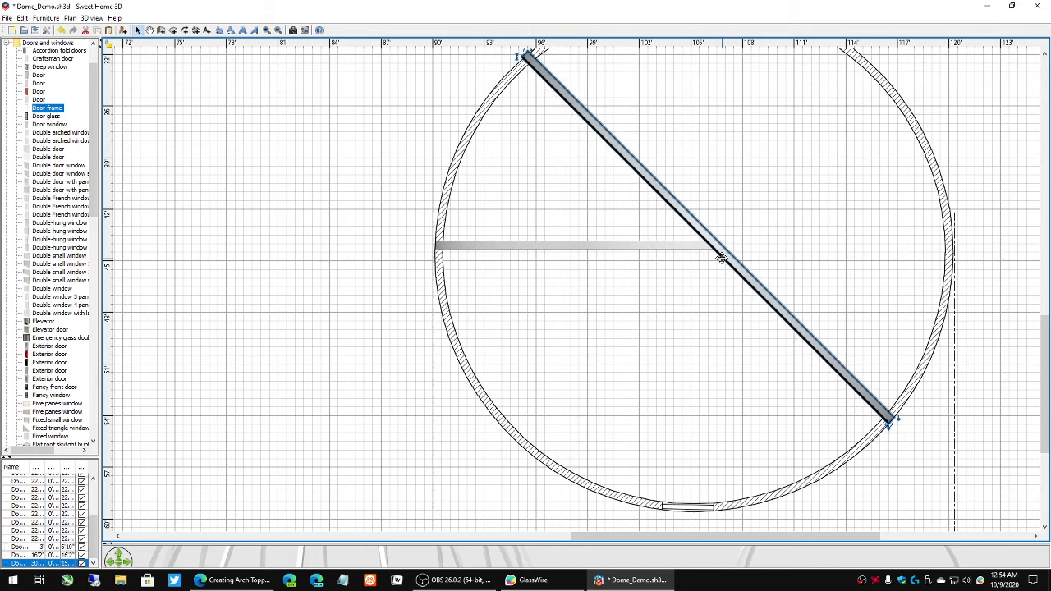
click(559, 130)
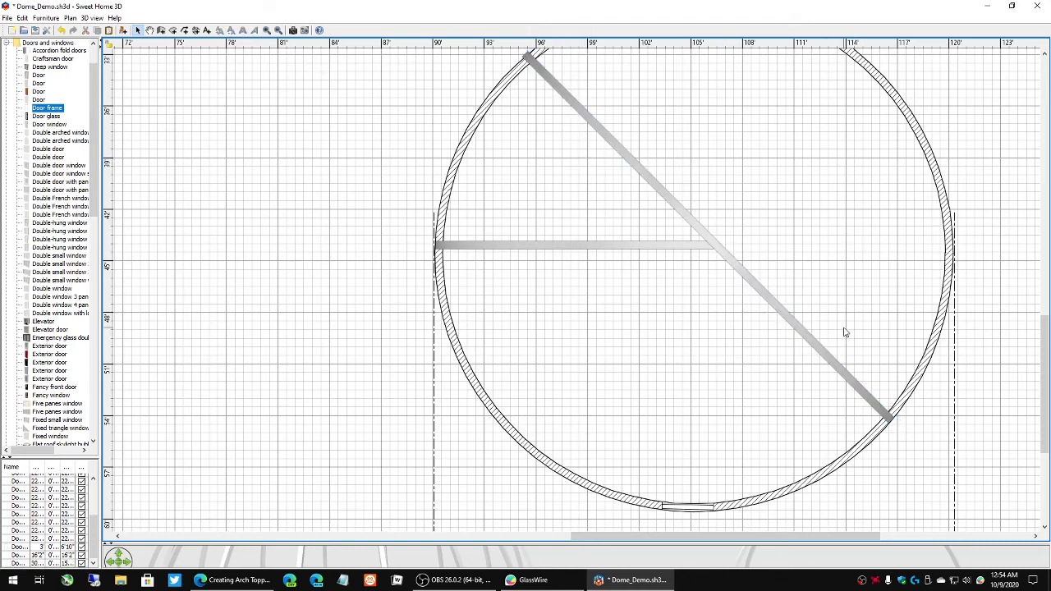
click(764, 294)
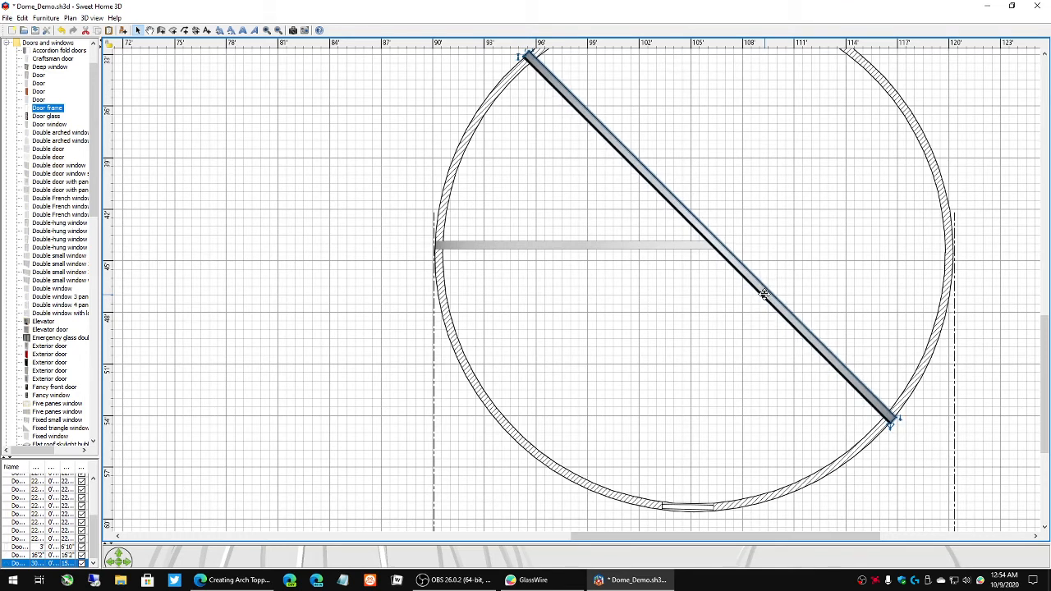
Step: Enlarge the 3D view and examine the finished dome and the circular wall with its diagonal rib from several aerial angles
drag(786, 538, 809, 538)
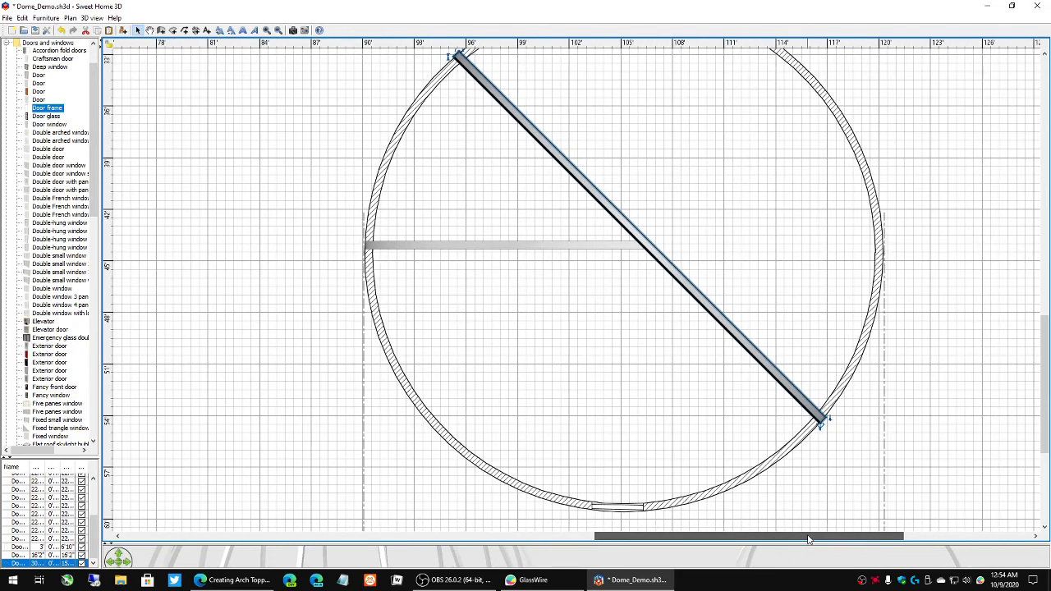
drag(583, 545, 544, 118)
drag(840, 364, 864, 299)
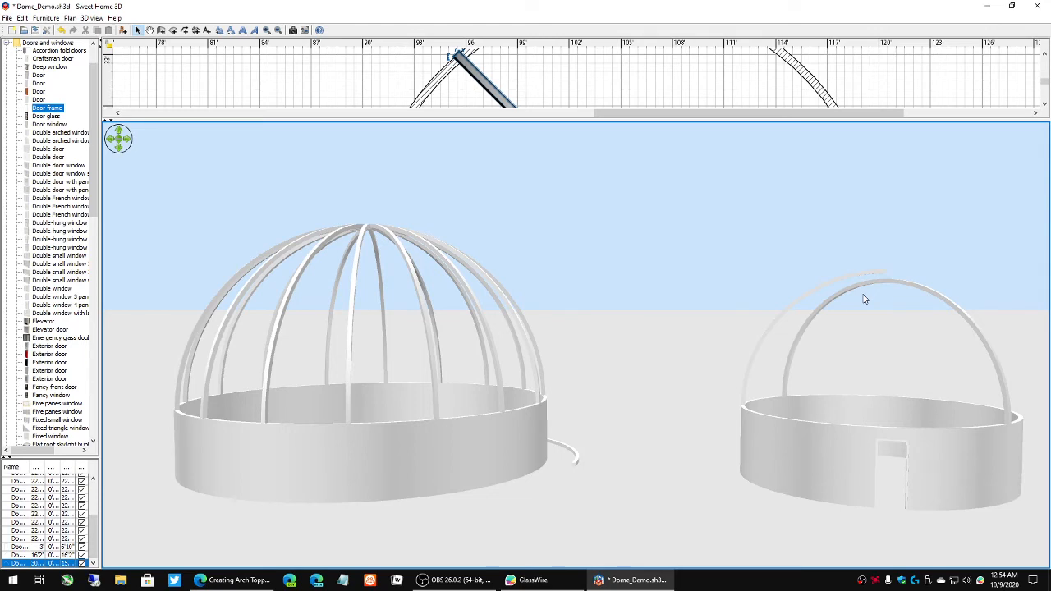
drag(865, 301, 887, 307)
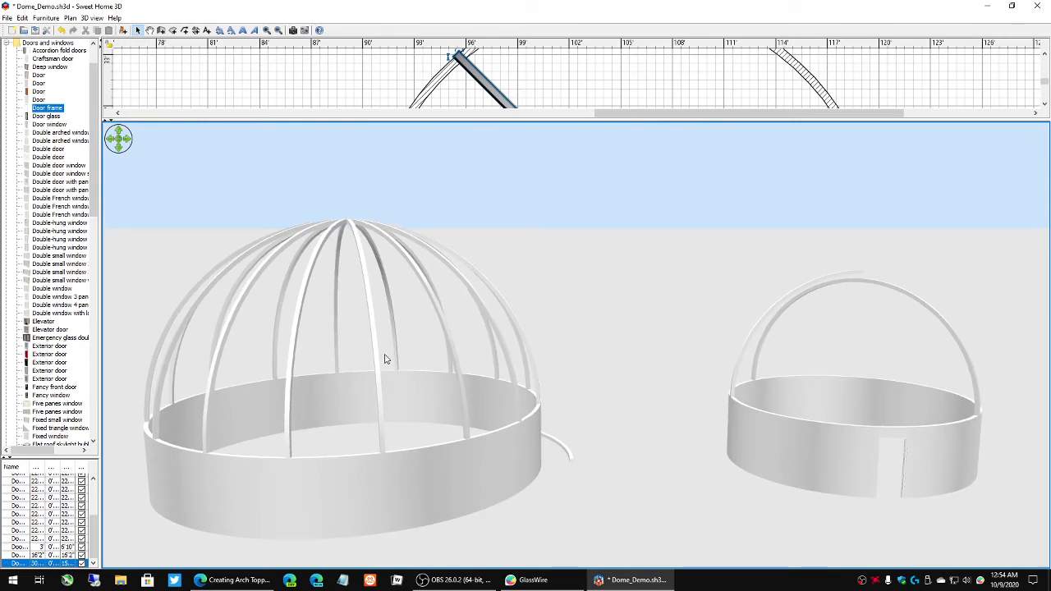
scroll(382, 356, up, 5)
drag(506, 347, 463, 356)
drag(775, 371, 732, 364)
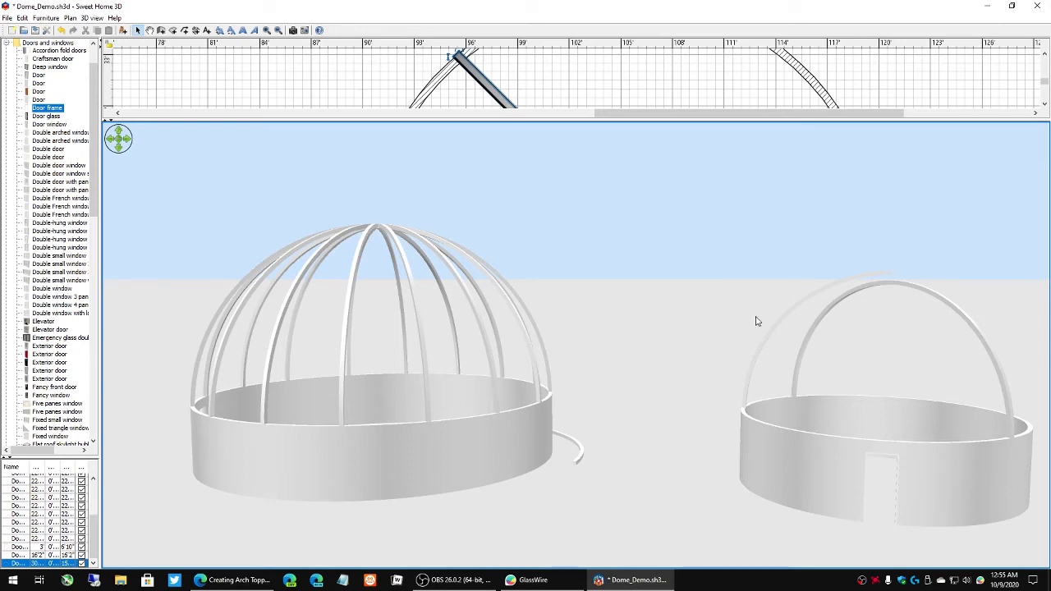
drag(714, 328, 747, 335)
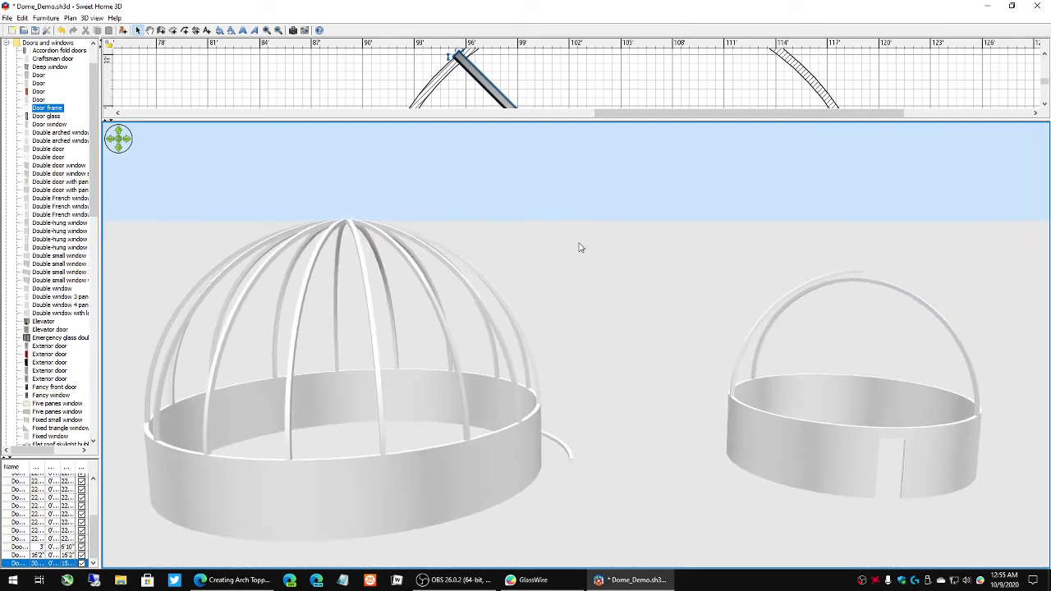
drag(793, 242, 701, 243)
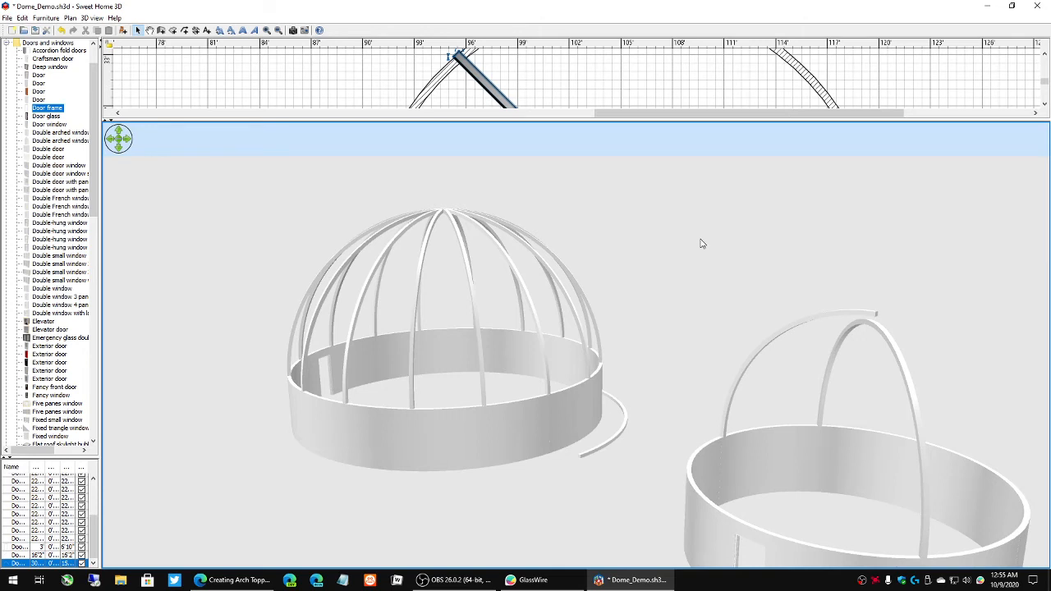
drag(679, 274, 724, 231)
drag(771, 287, 928, 362)
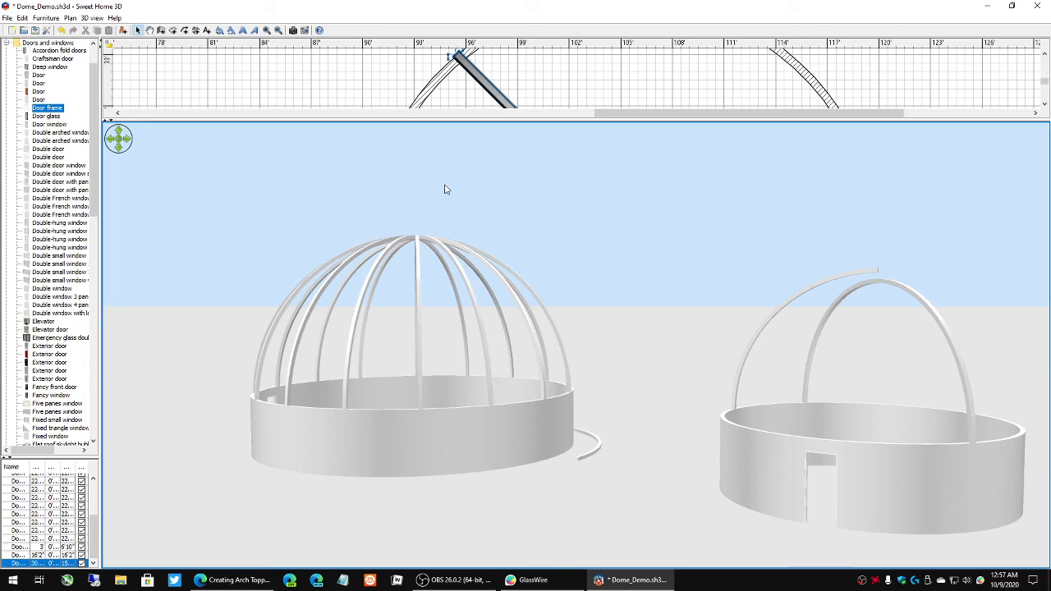
Step: Review the plan with both circular walls and the title text in view
drag(519, 120, 535, 523)
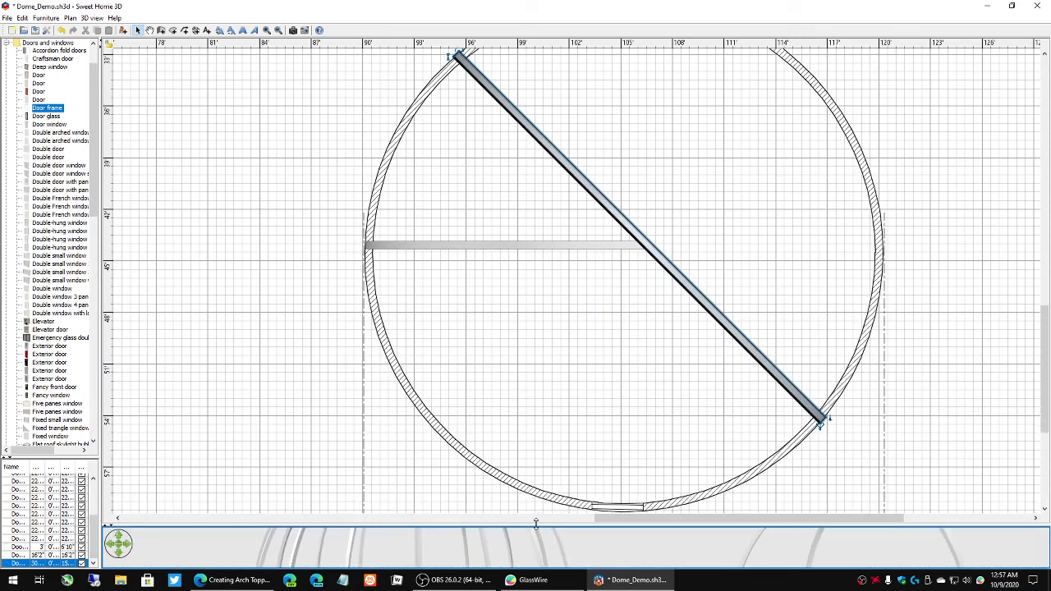
click(278, 30)
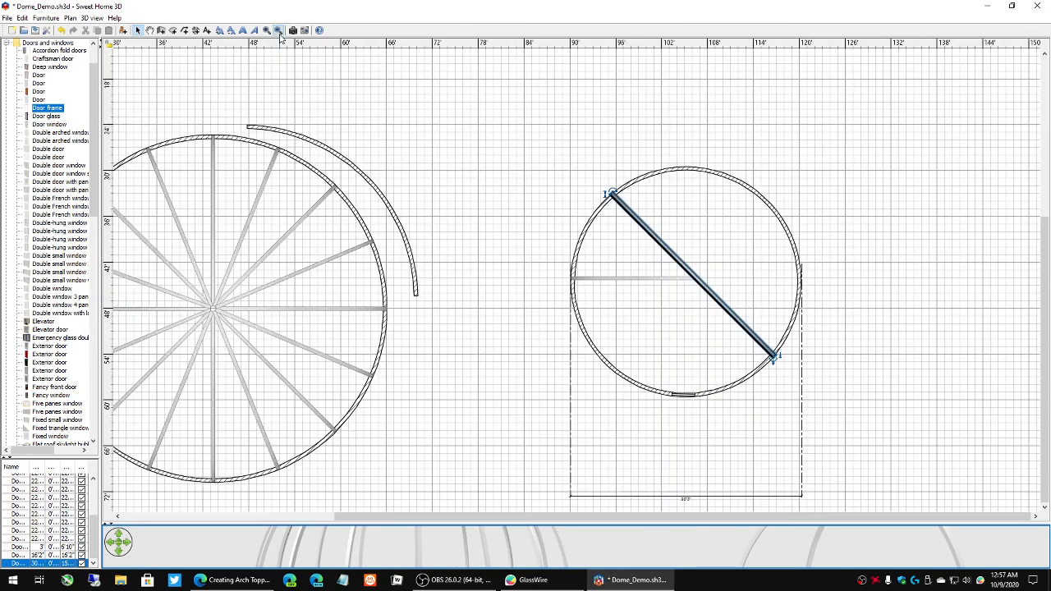
click(279, 31)
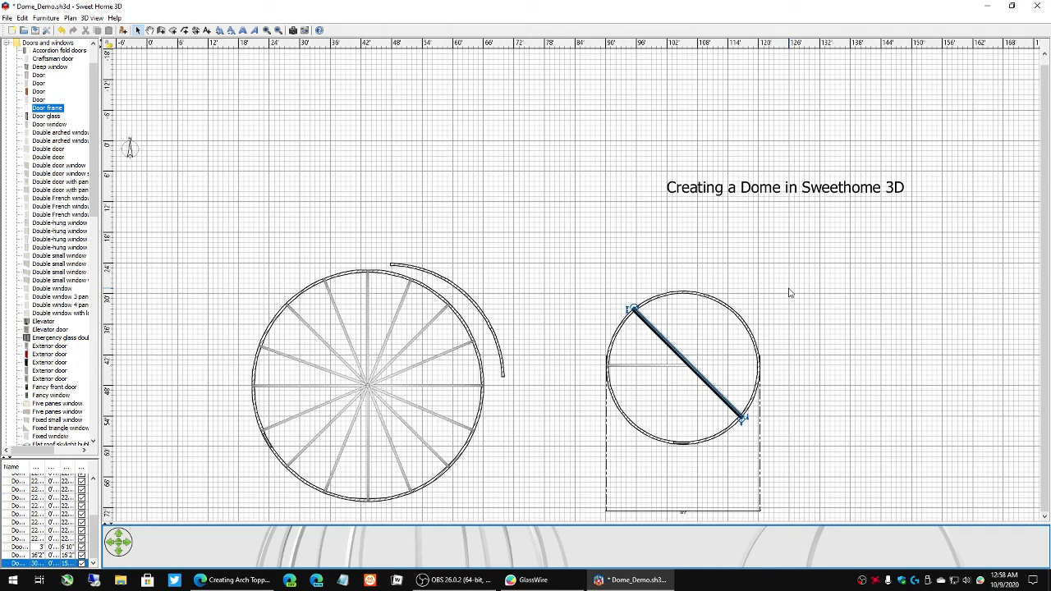
Step: Switch to a virtual visit and examine the finished dome's ribs, apex, wall and doorway from inside, returning to the plan
drag(574, 520, 545, 86)
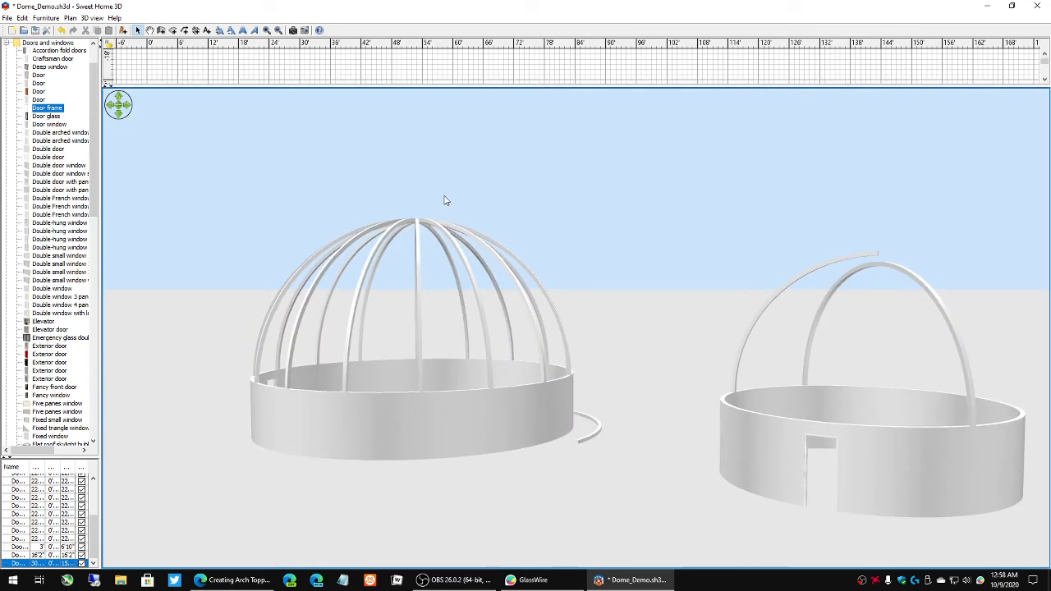
click(92, 18)
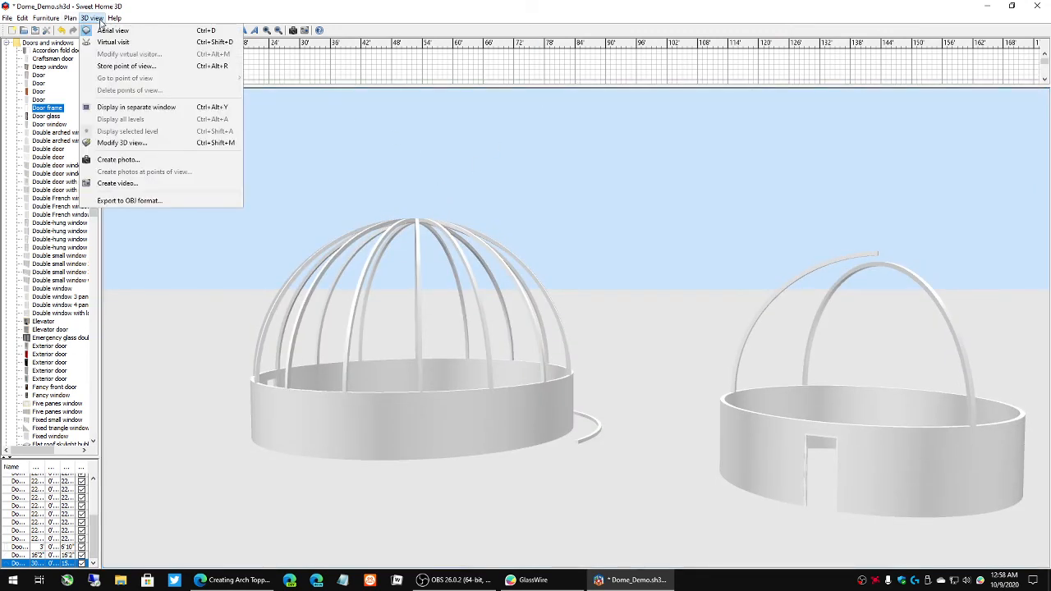
click(112, 42)
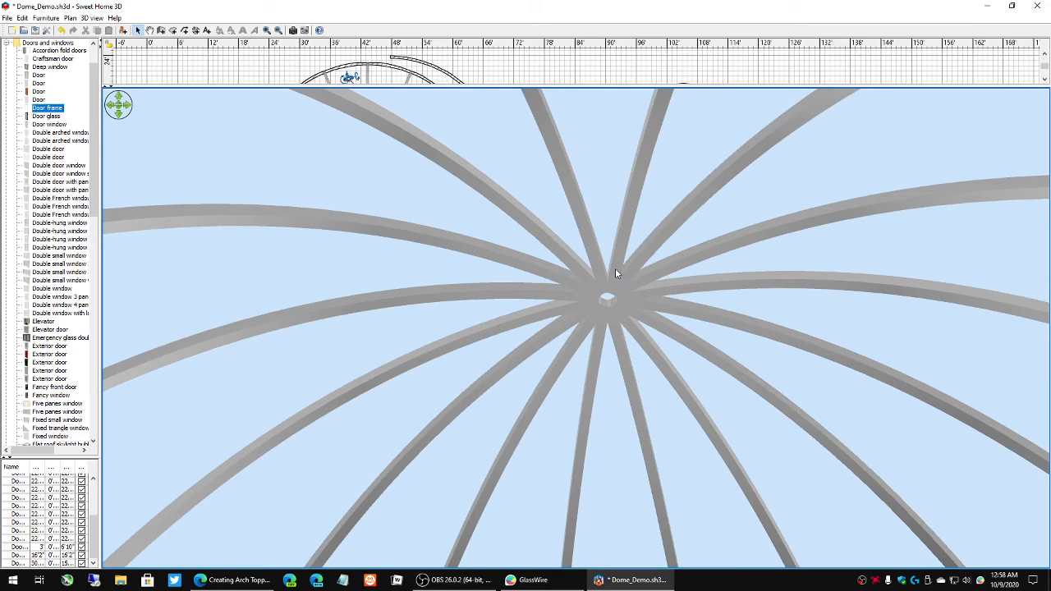
drag(614, 273, 610, 308)
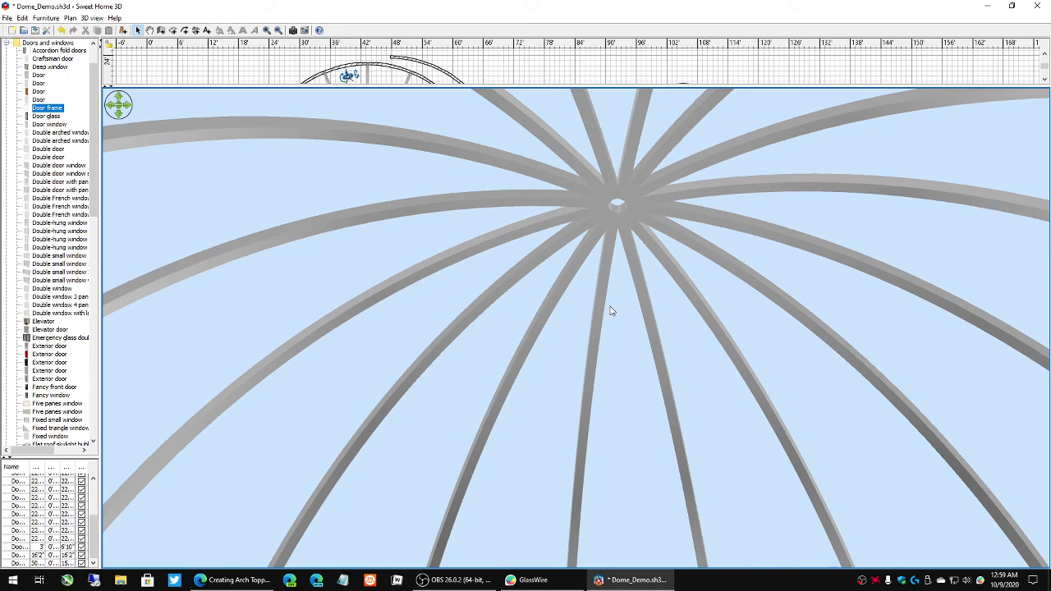
drag(617, 277, 647, 347)
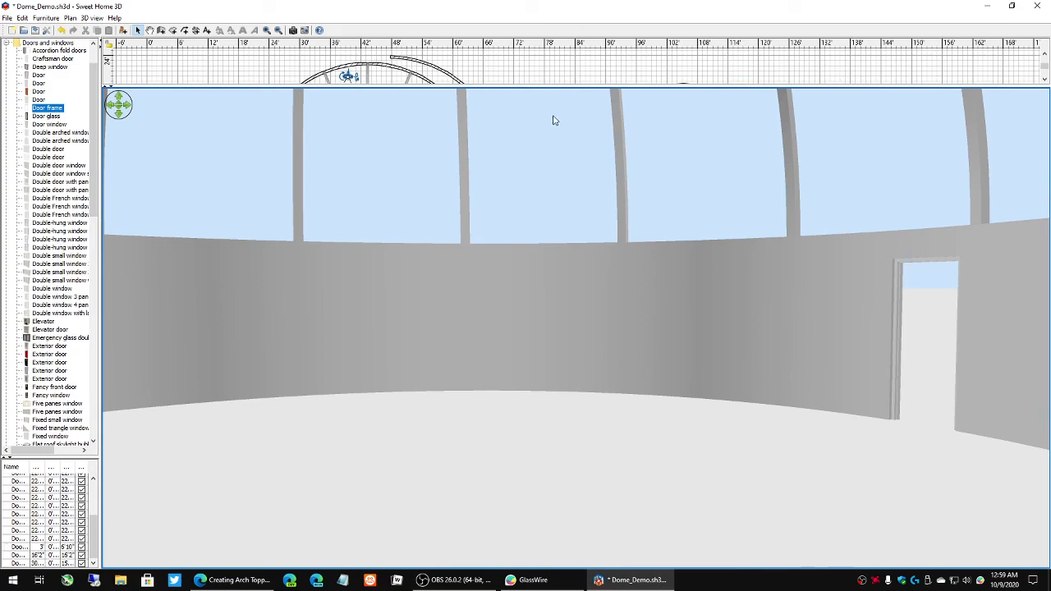
drag(546, 86, 589, 419)
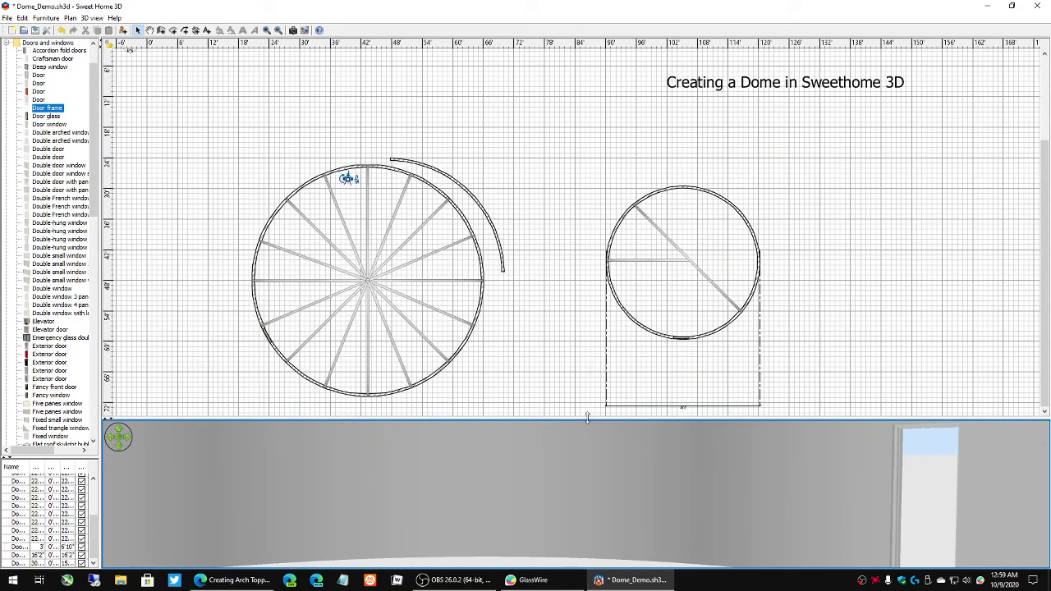